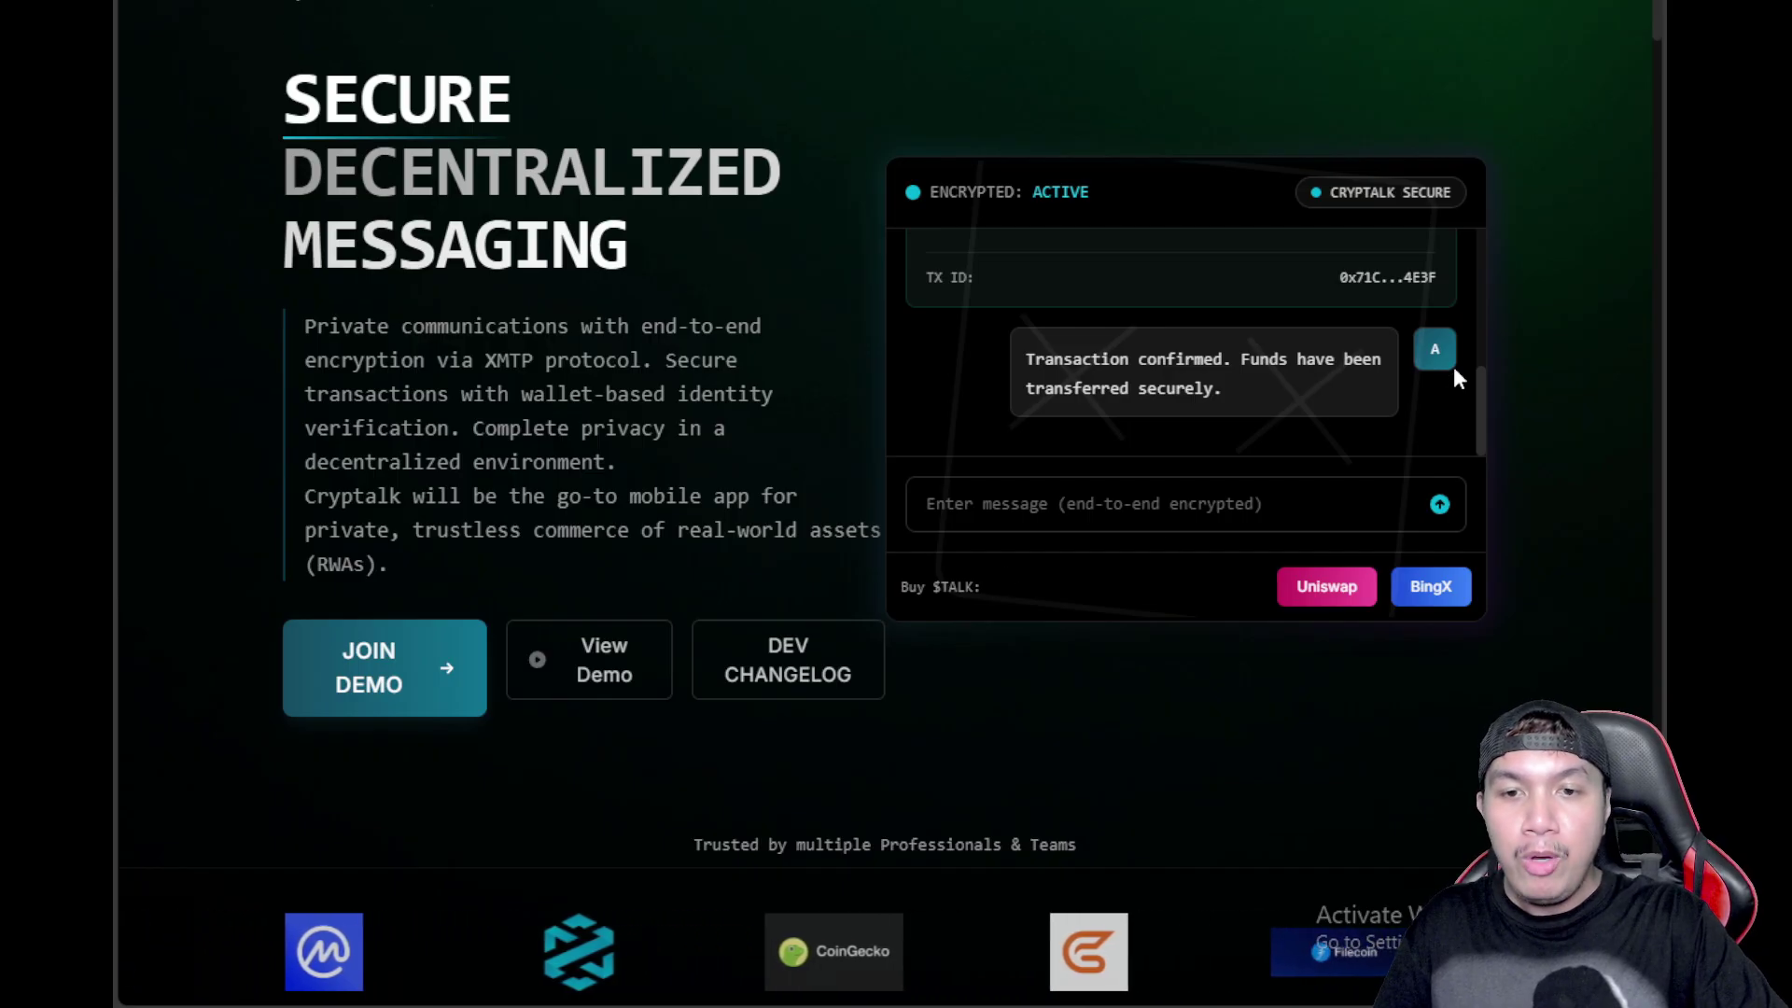
pyautogui.scroll(-3, 1453, 366)
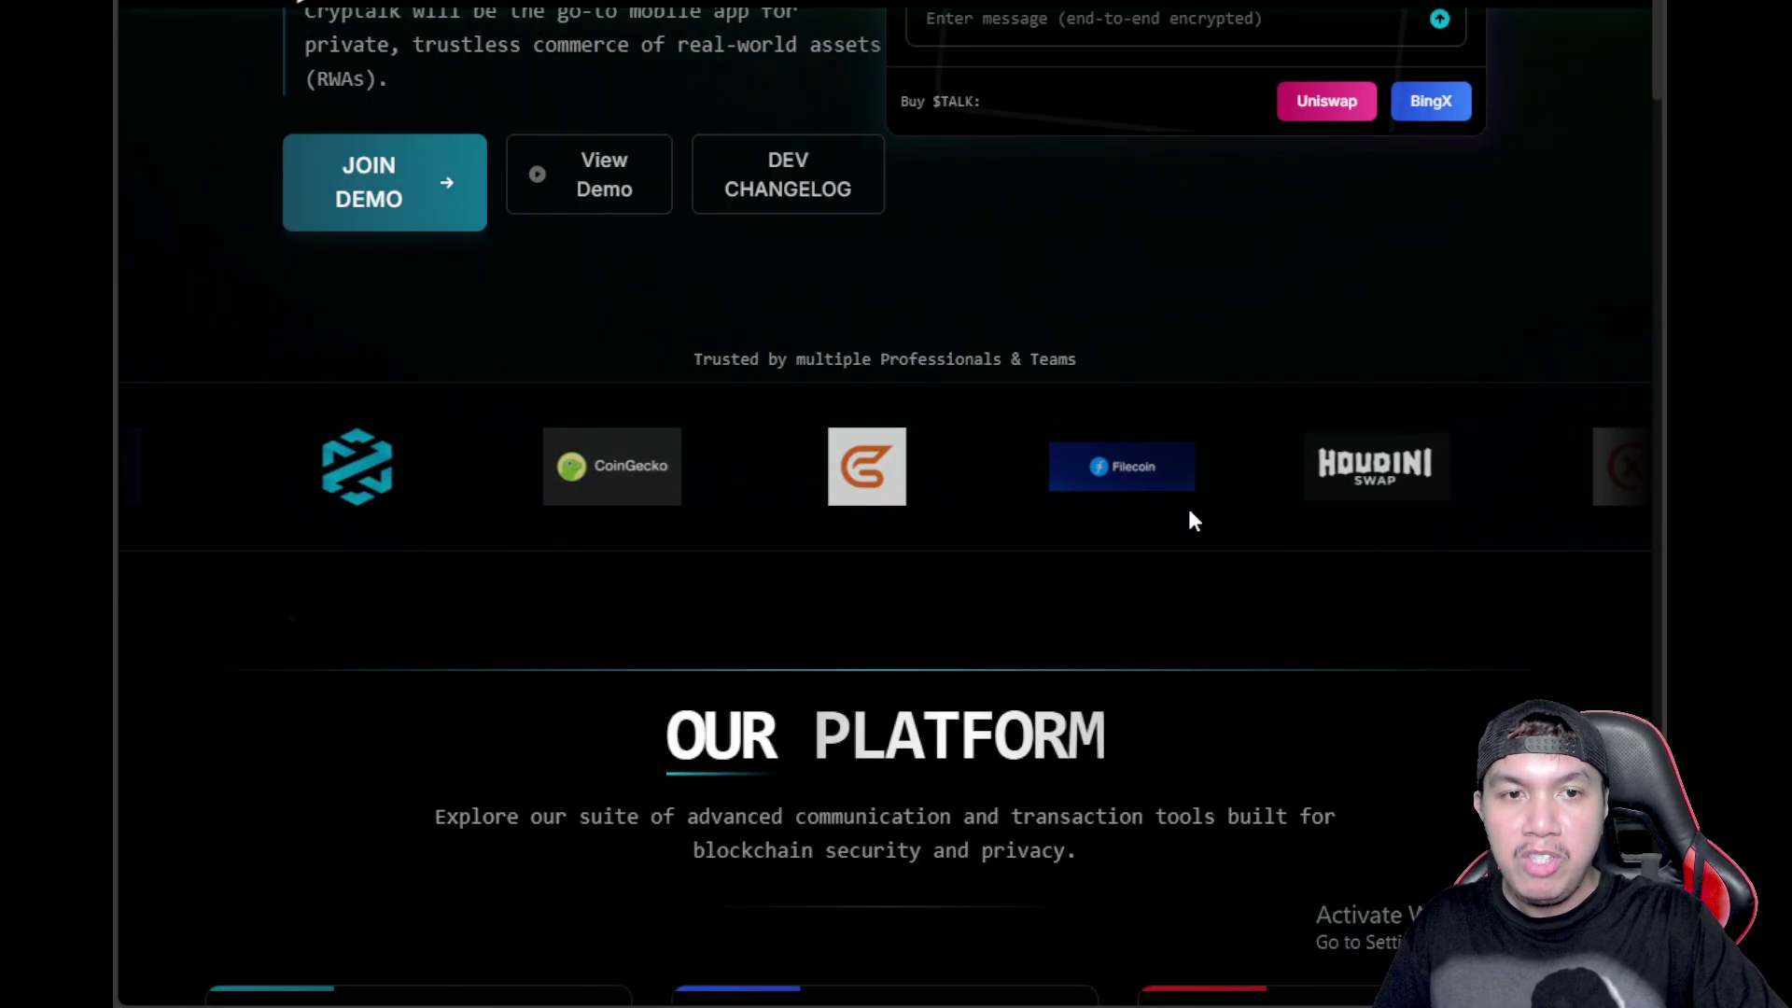
pyautogui.scroll(-3, 1523, 475)
pyautogui.scroll(4, 682, 167)
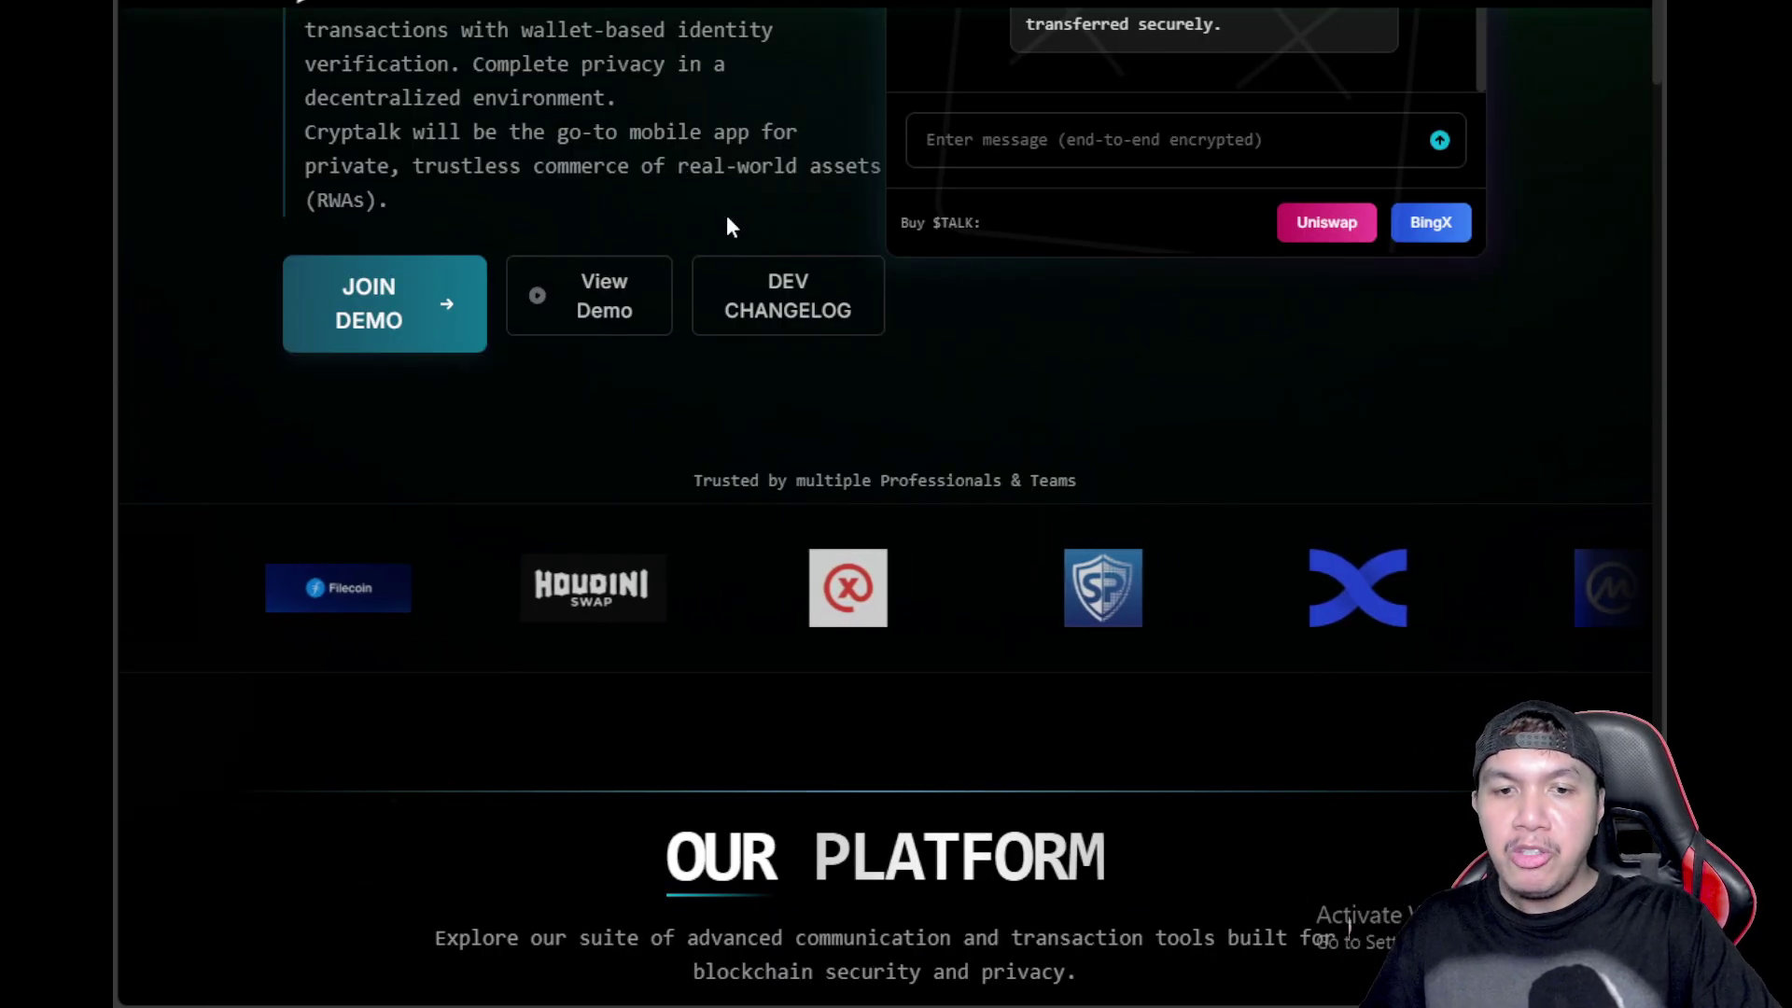
pyautogui.scroll(-5, 727, 214)
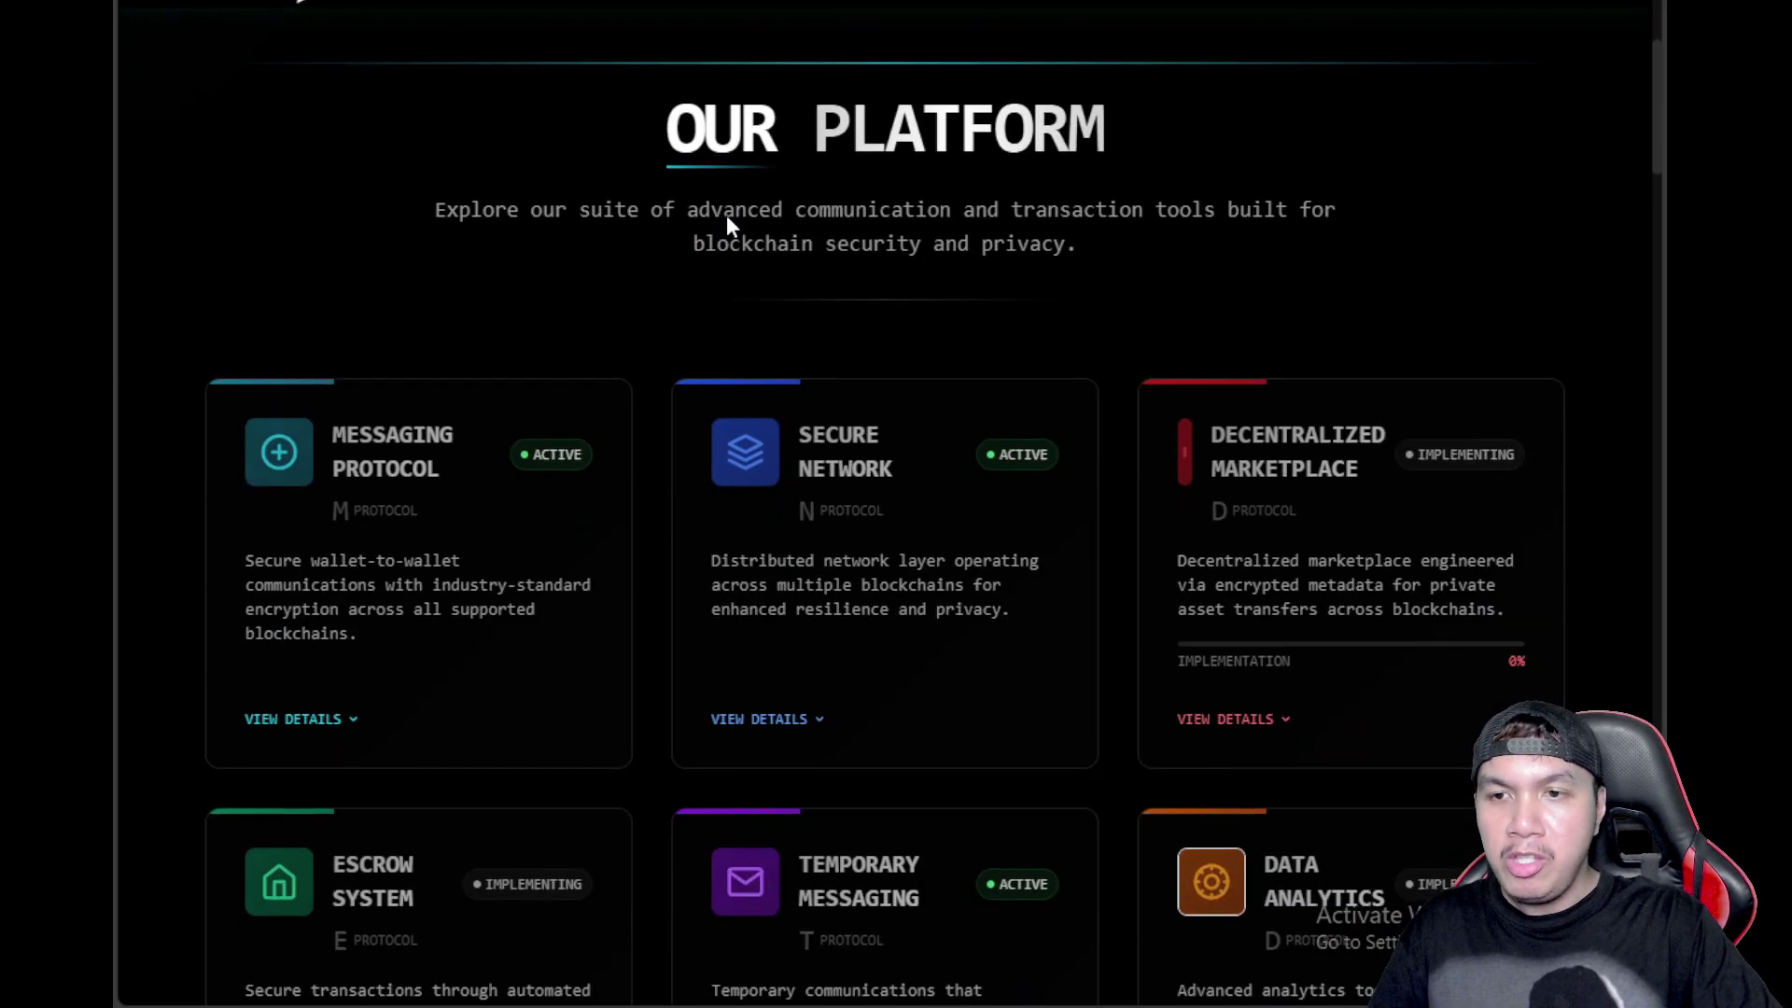
pyautogui.scroll(-3, 726, 214)
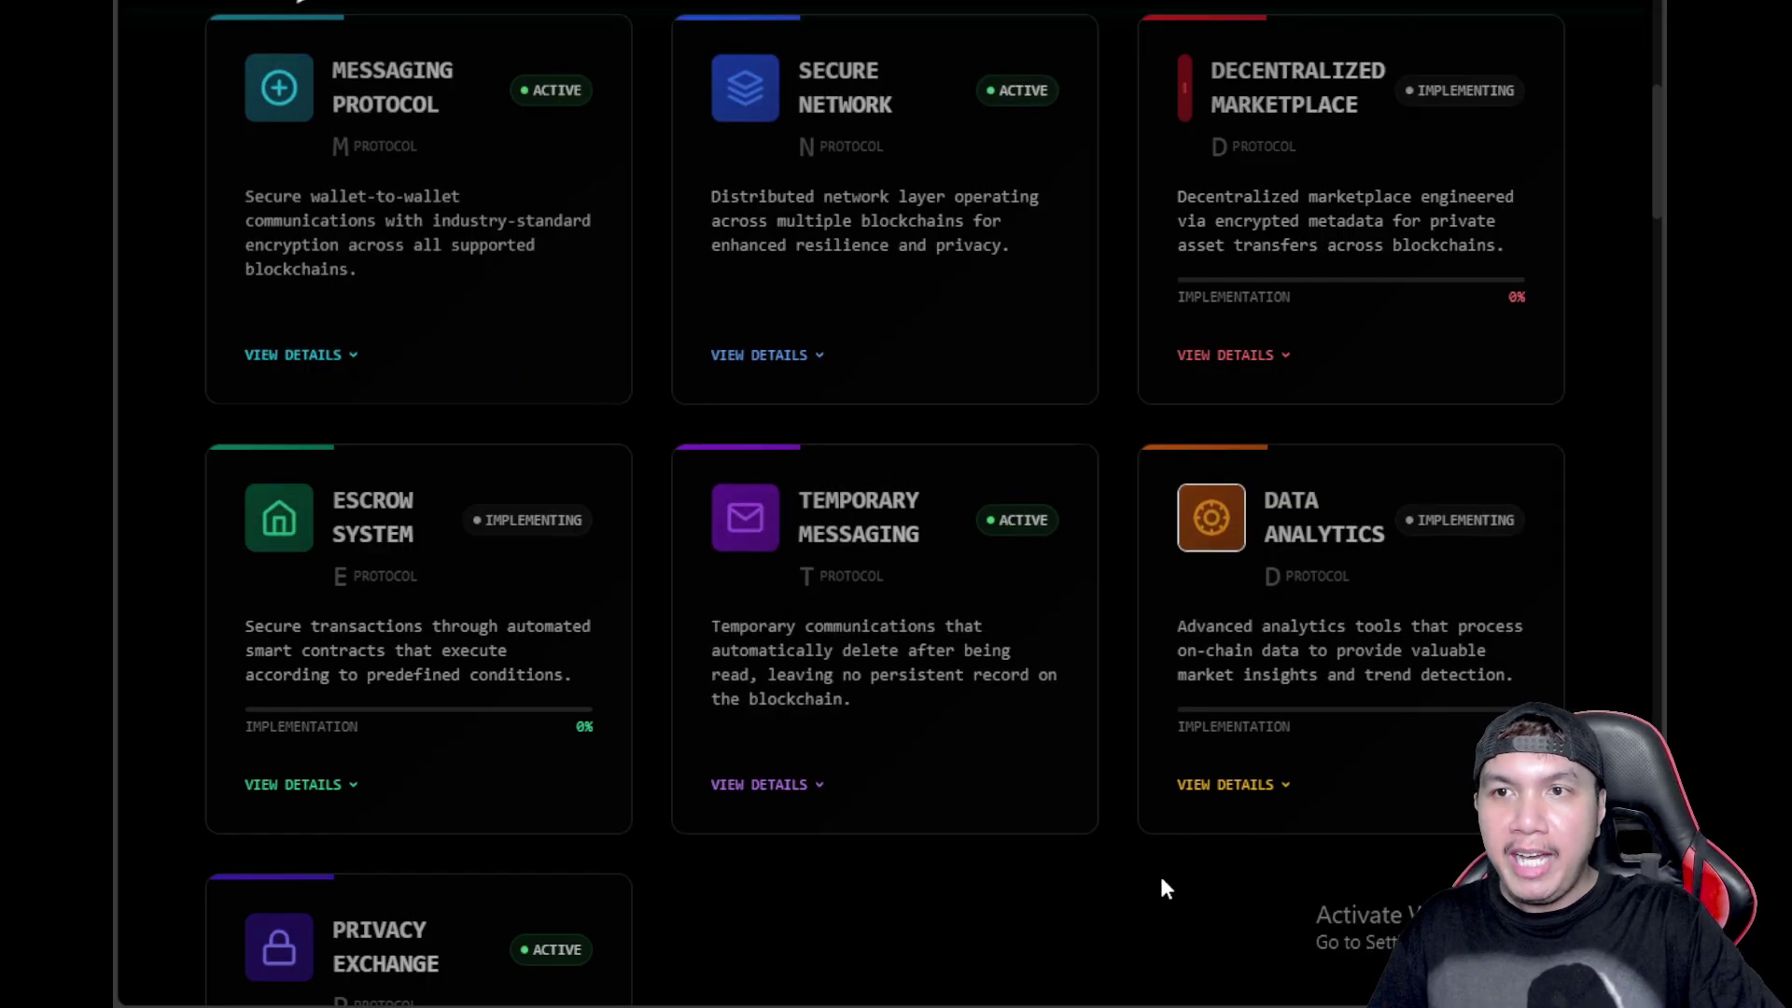
pyautogui.scroll(-1, 1192, 209)
pyautogui.scroll(-4, 1251, 240)
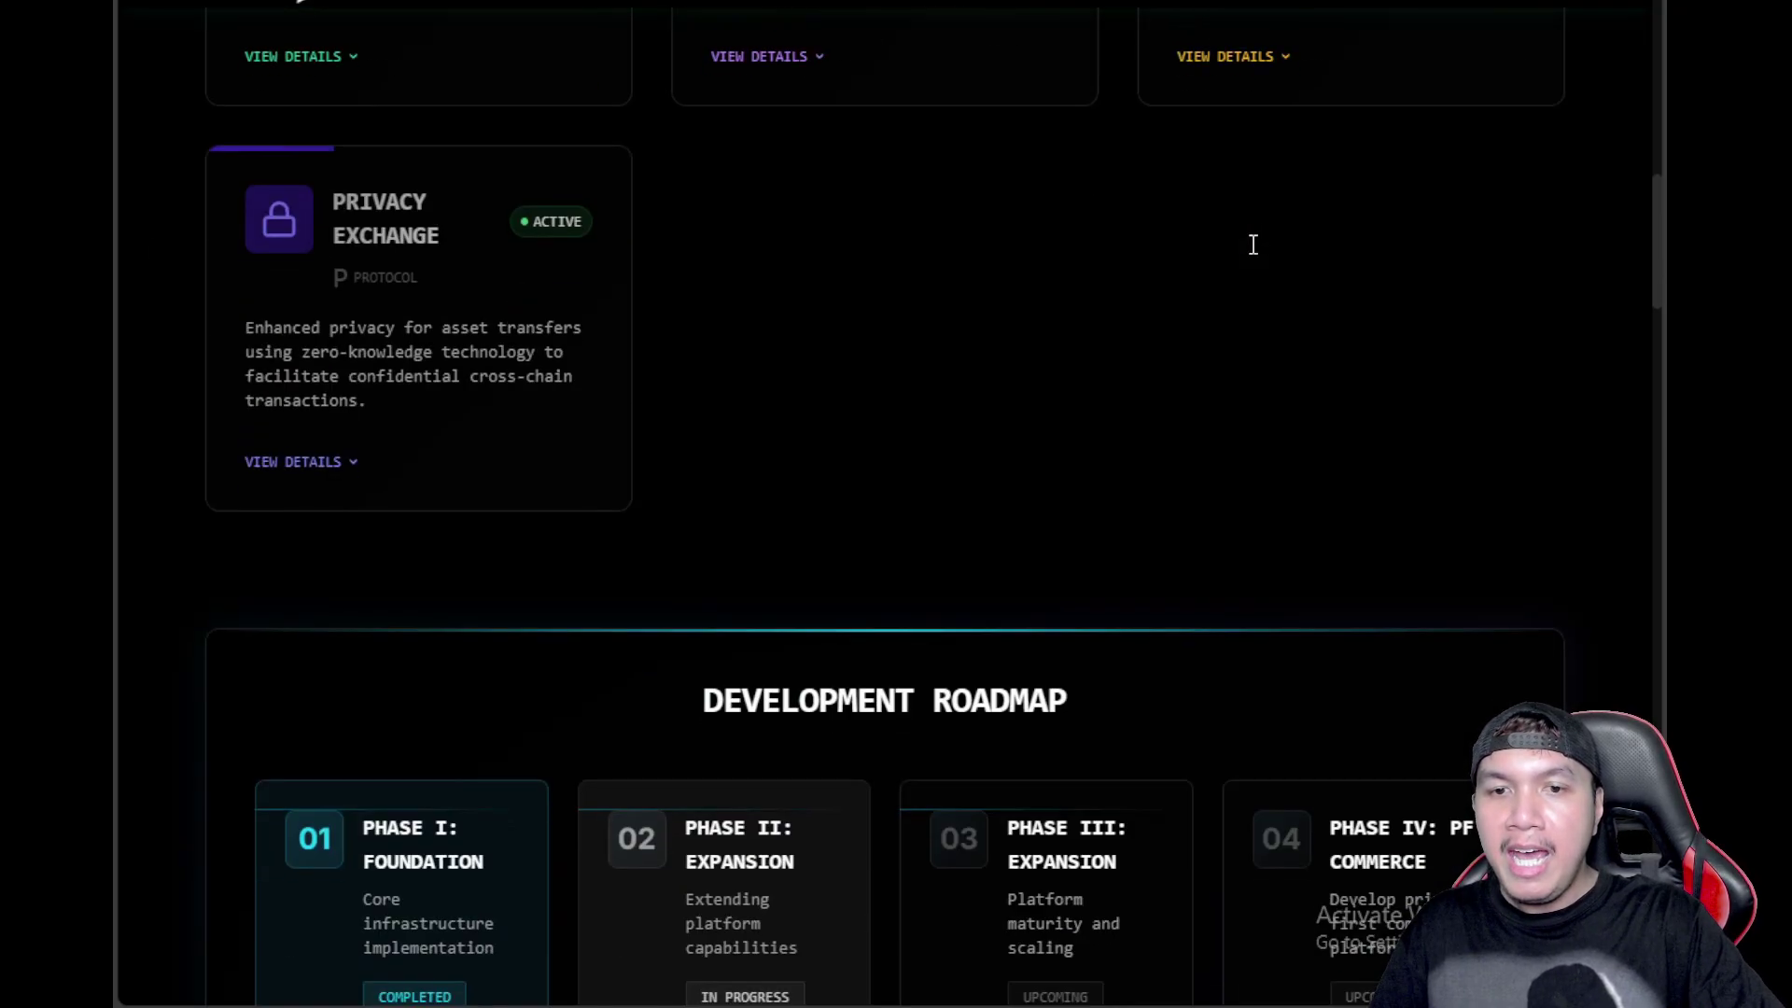
pyautogui.scroll(-3, 1253, 245)
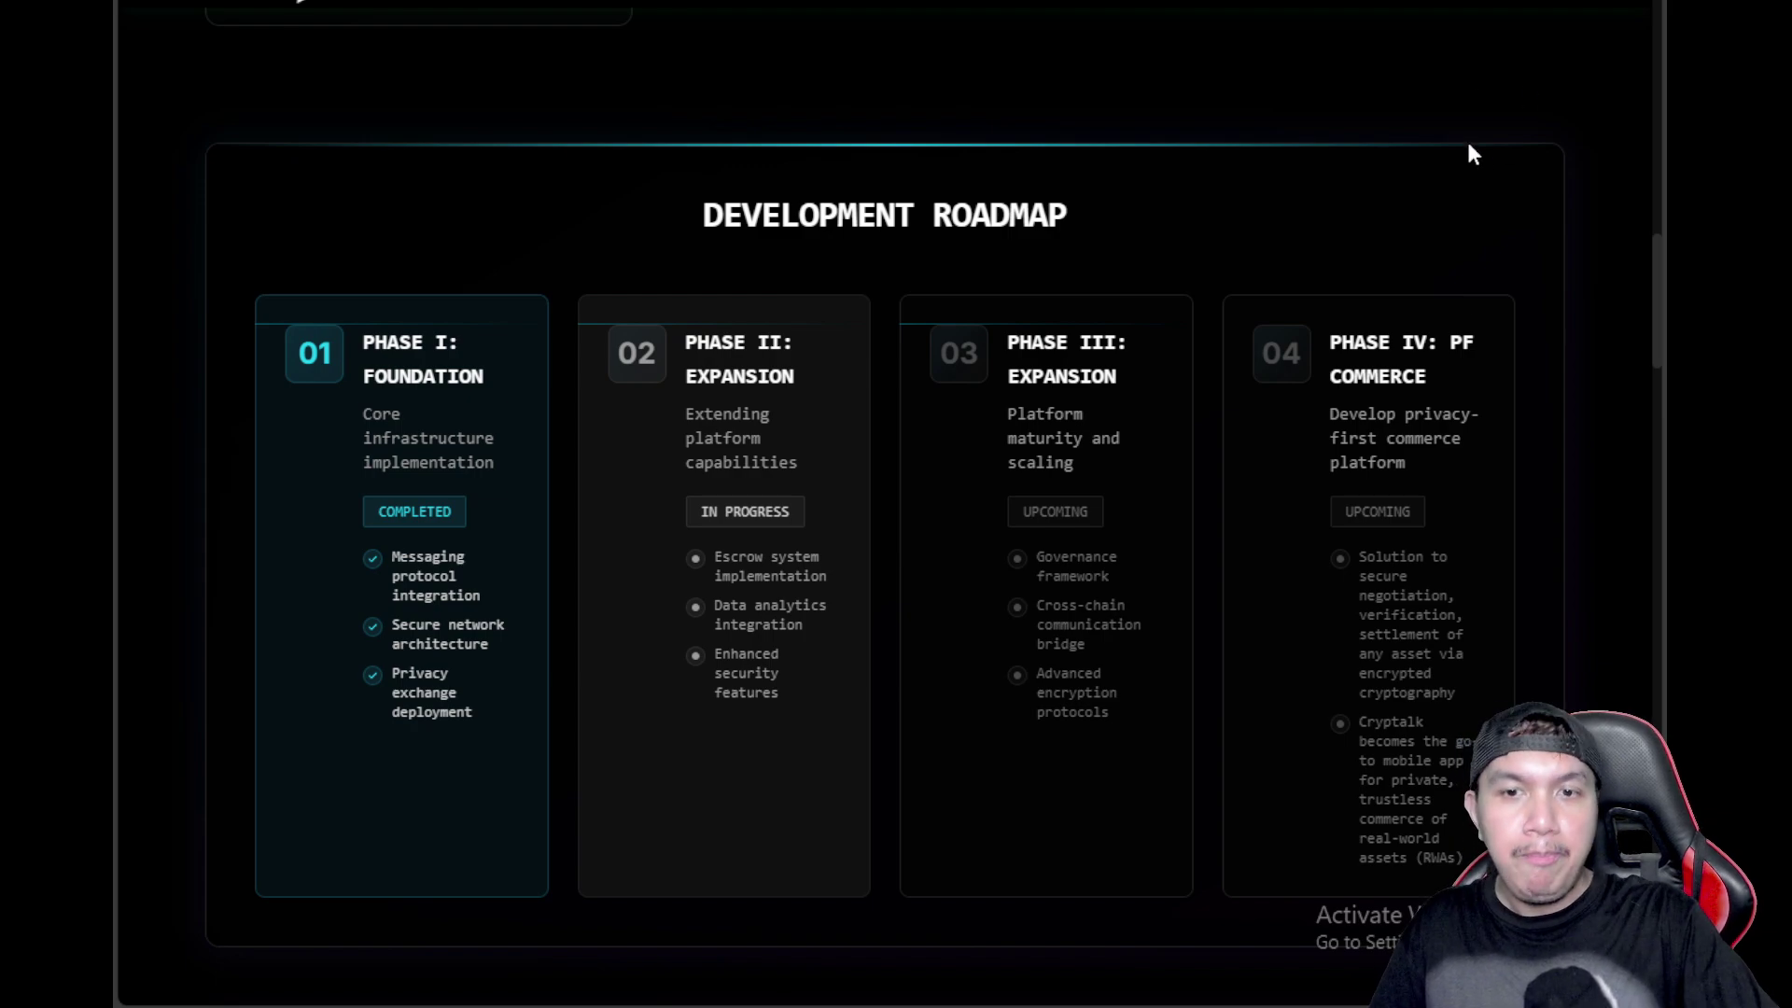
pyautogui.scroll(-3, 1480, 164)
pyautogui.scroll(-3, 1484, 164)
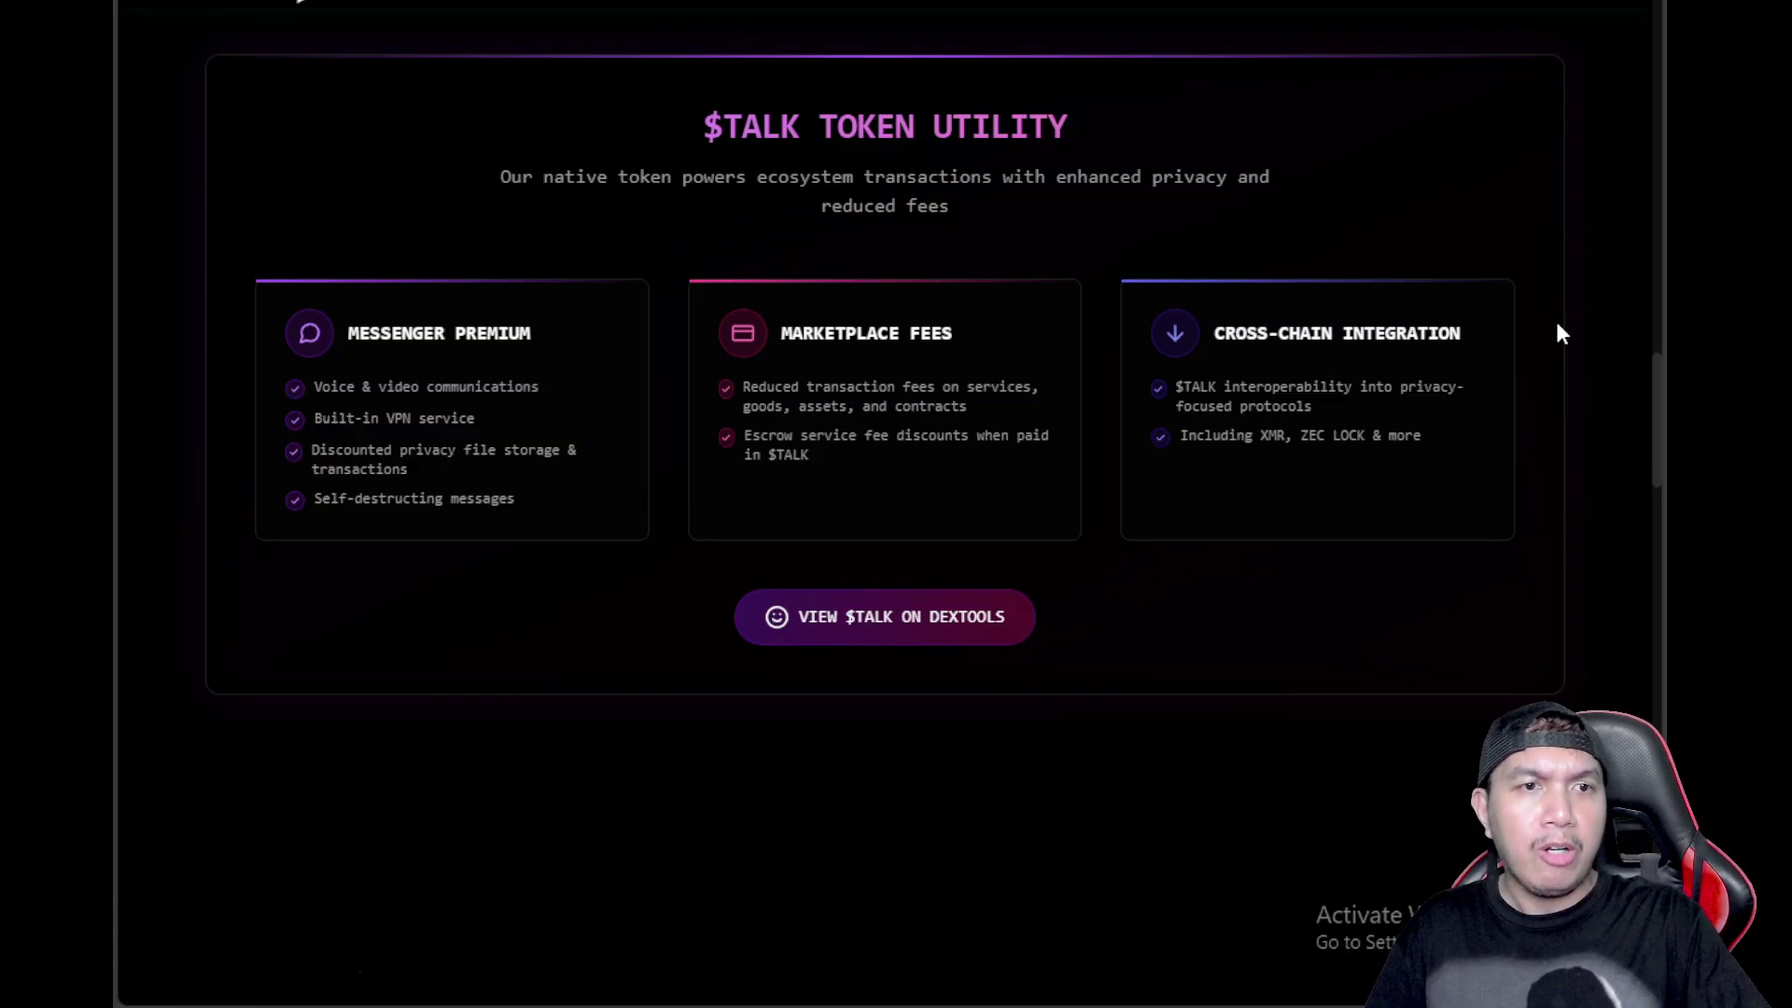
pyautogui.scroll(-3, 1562, 334)
pyautogui.scroll(-3, 1562, 333)
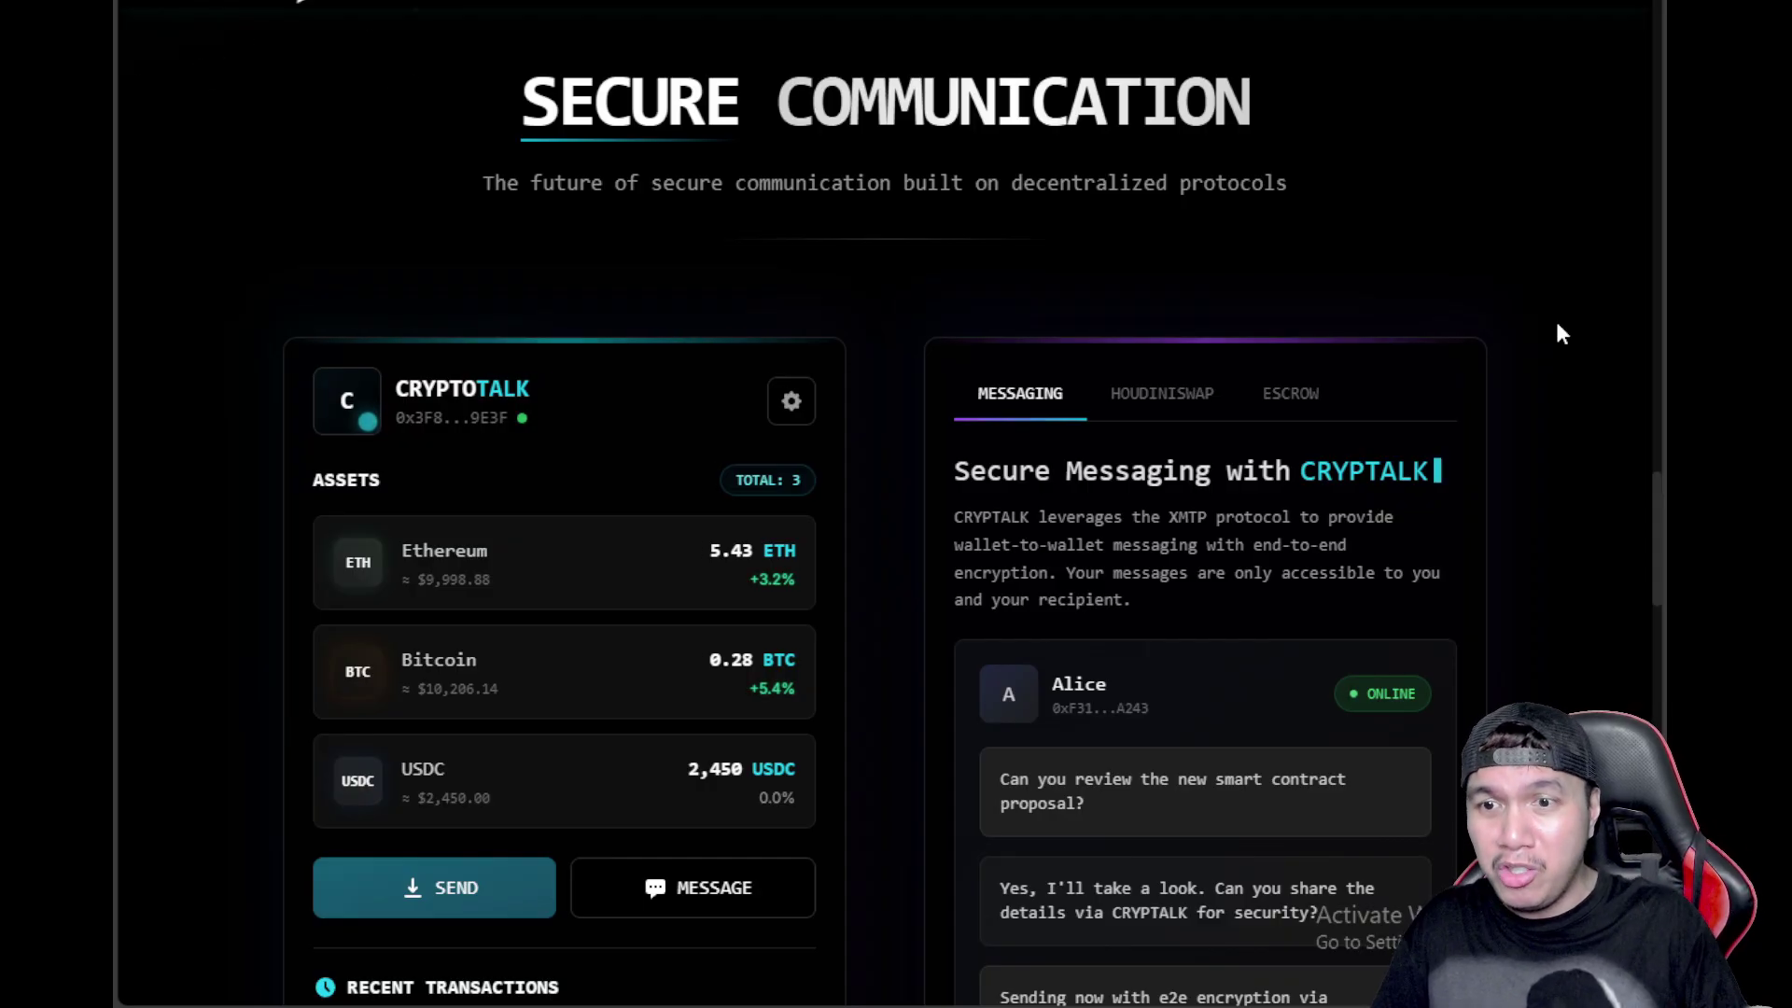
pyautogui.scroll(-2, 1548, 306)
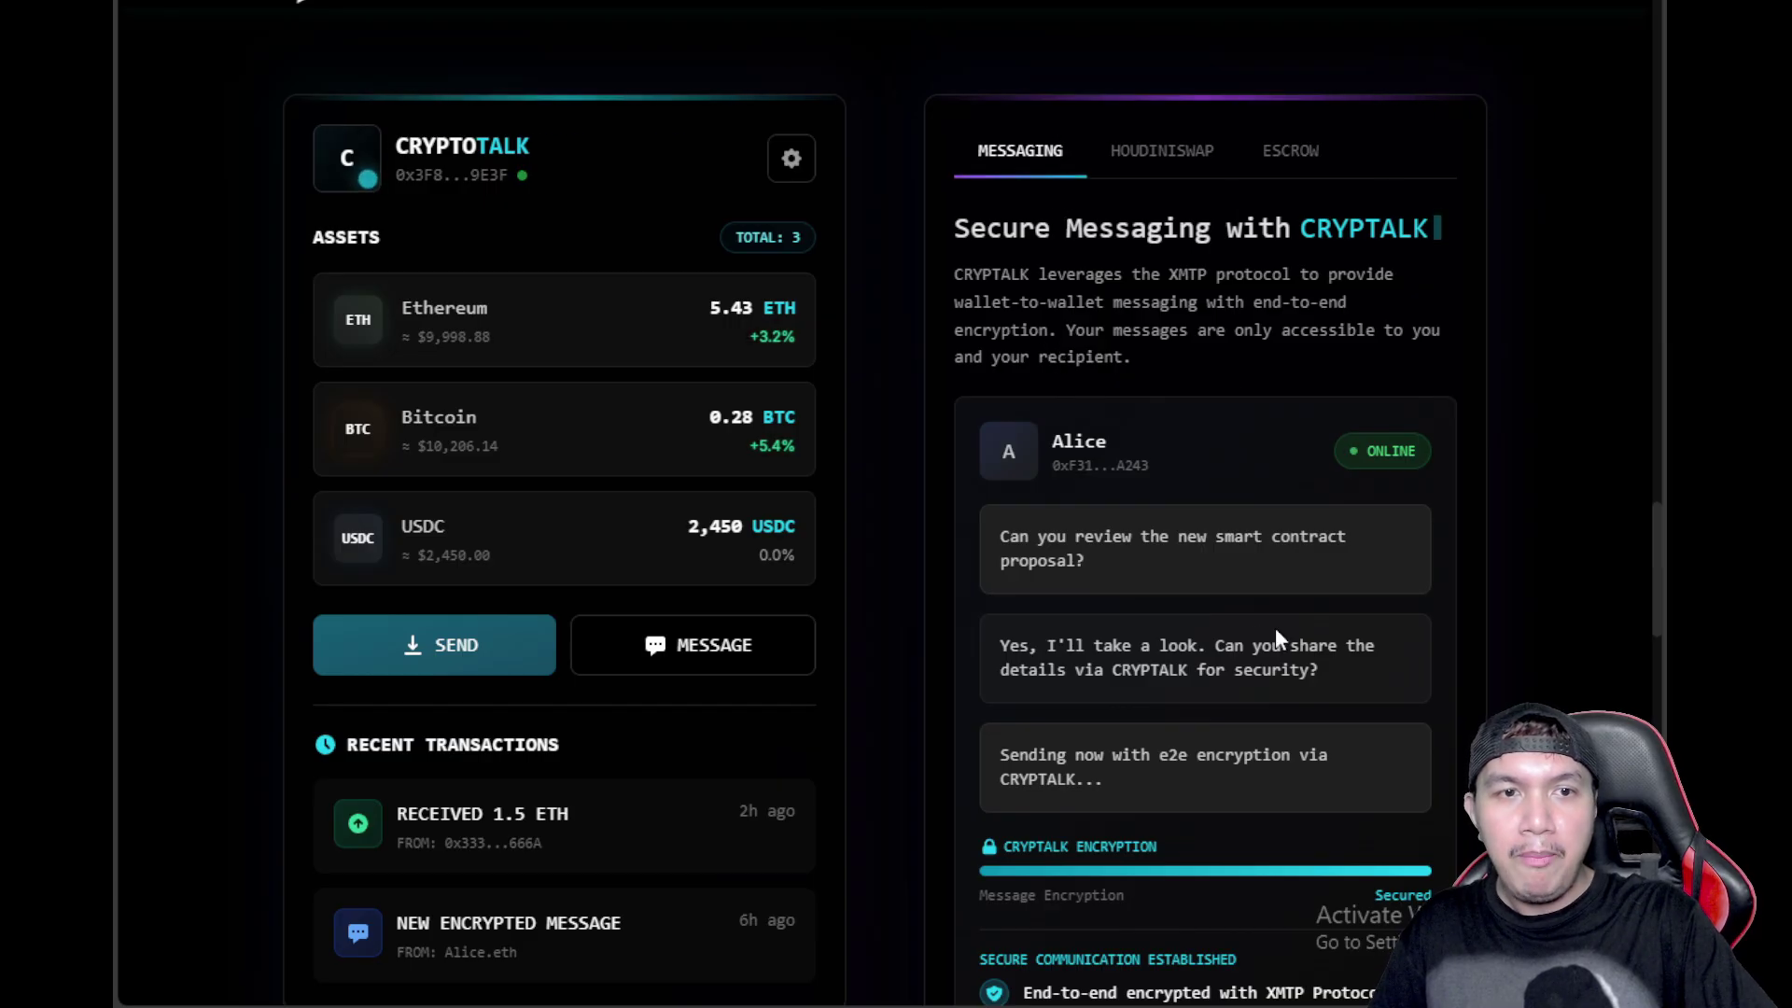
pyautogui.scroll(-3, 1175, 354)
pyautogui.scroll(3, 1175, 351)
# View the HoudiniSwap private transaction demo, then switch to the Smart Contract Escrow demo
pyautogui.click(1173, 150)
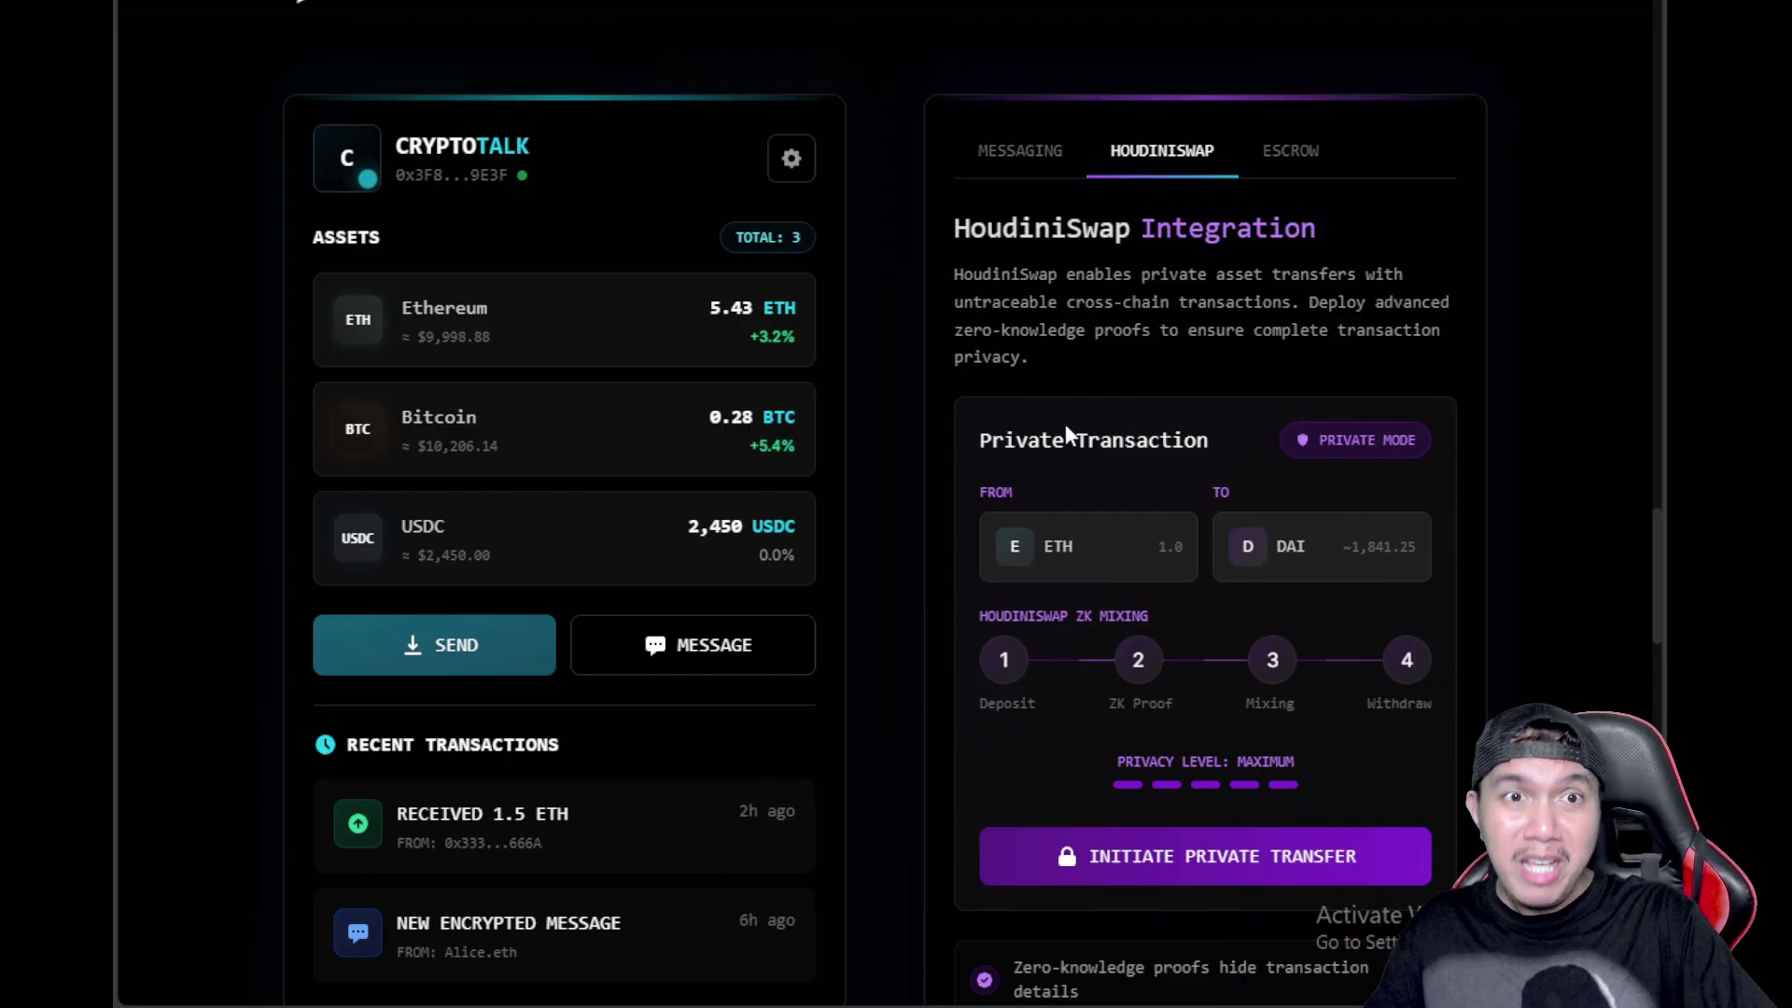
pyautogui.click(1274, 165)
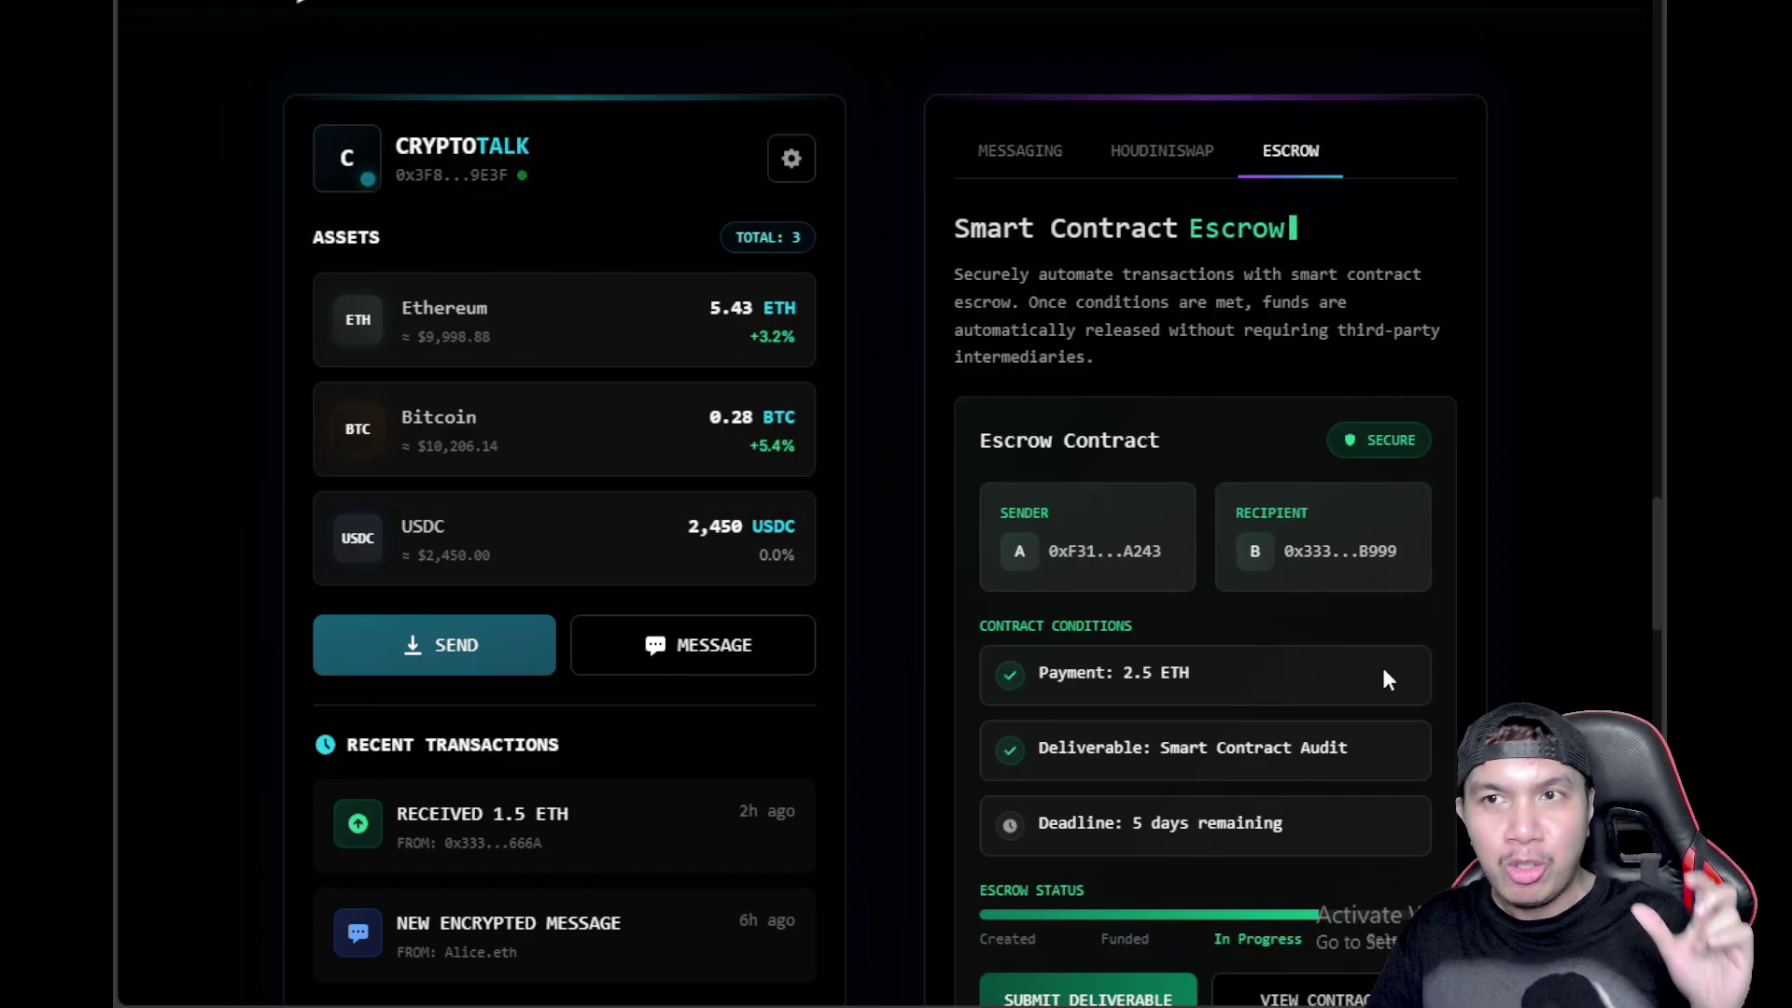
pyautogui.scroll(-2, 1443, 465)
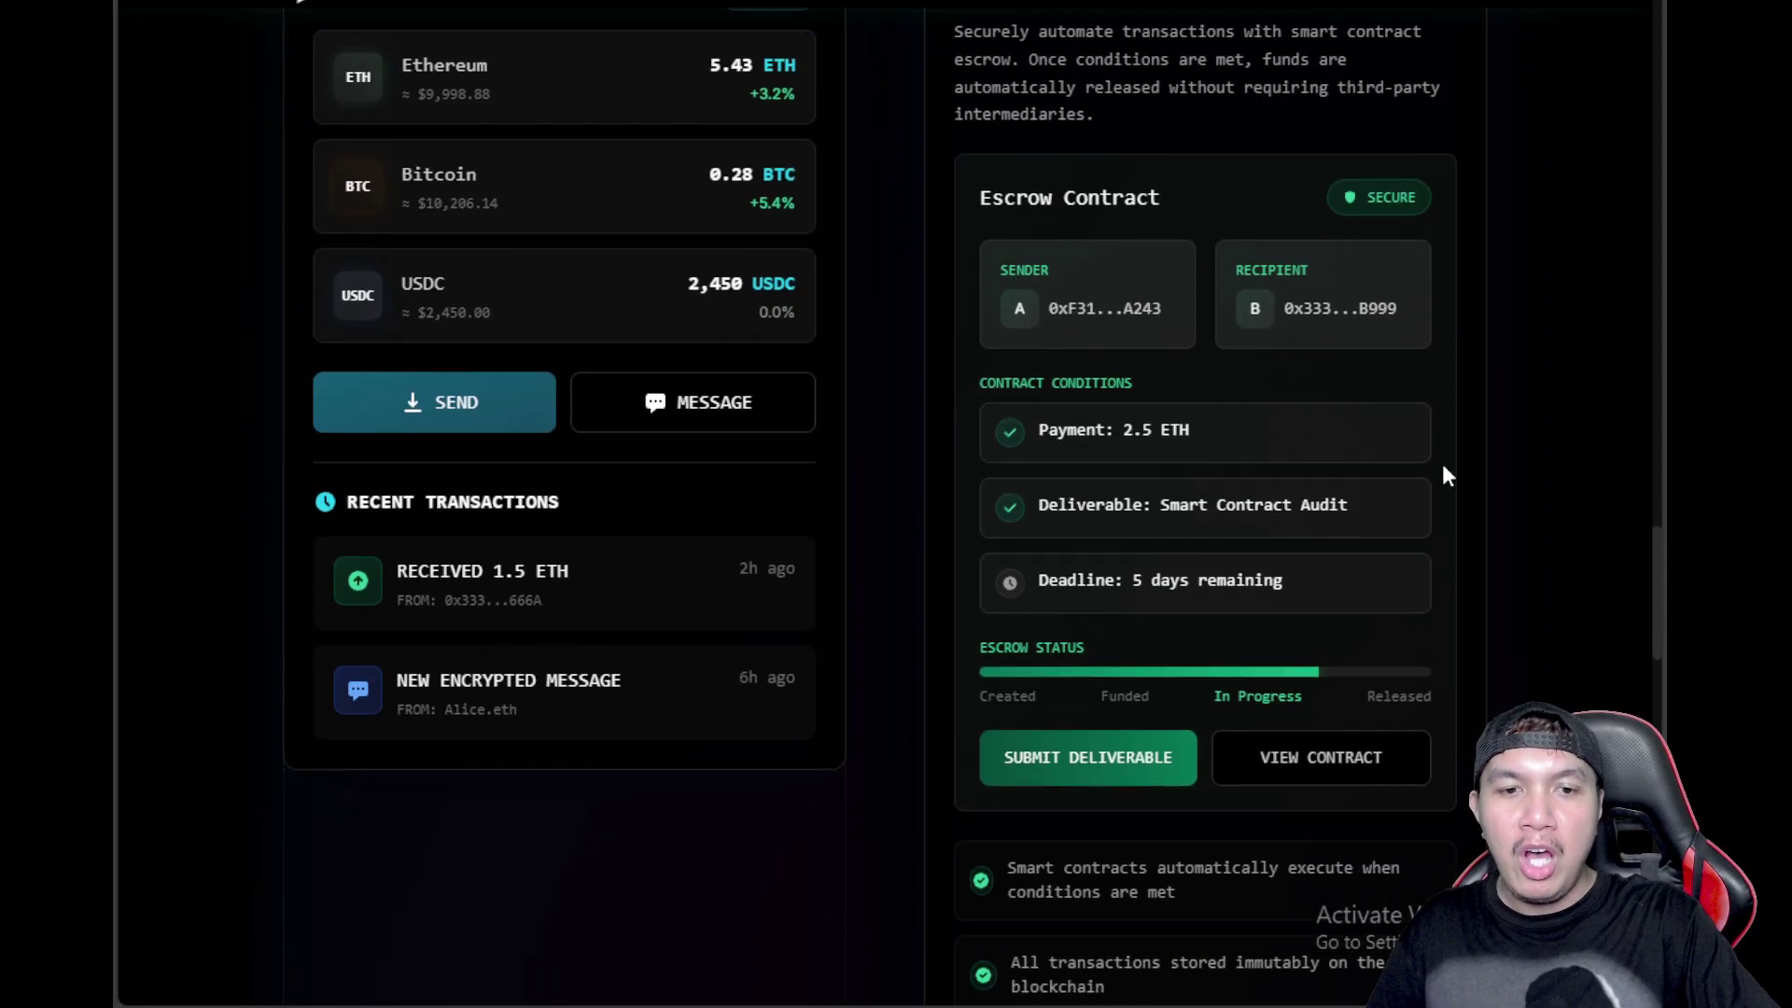
pyautogui.scroll(-3, 1247, 350)
pyautogui.scroll(-4, 1247, 350)
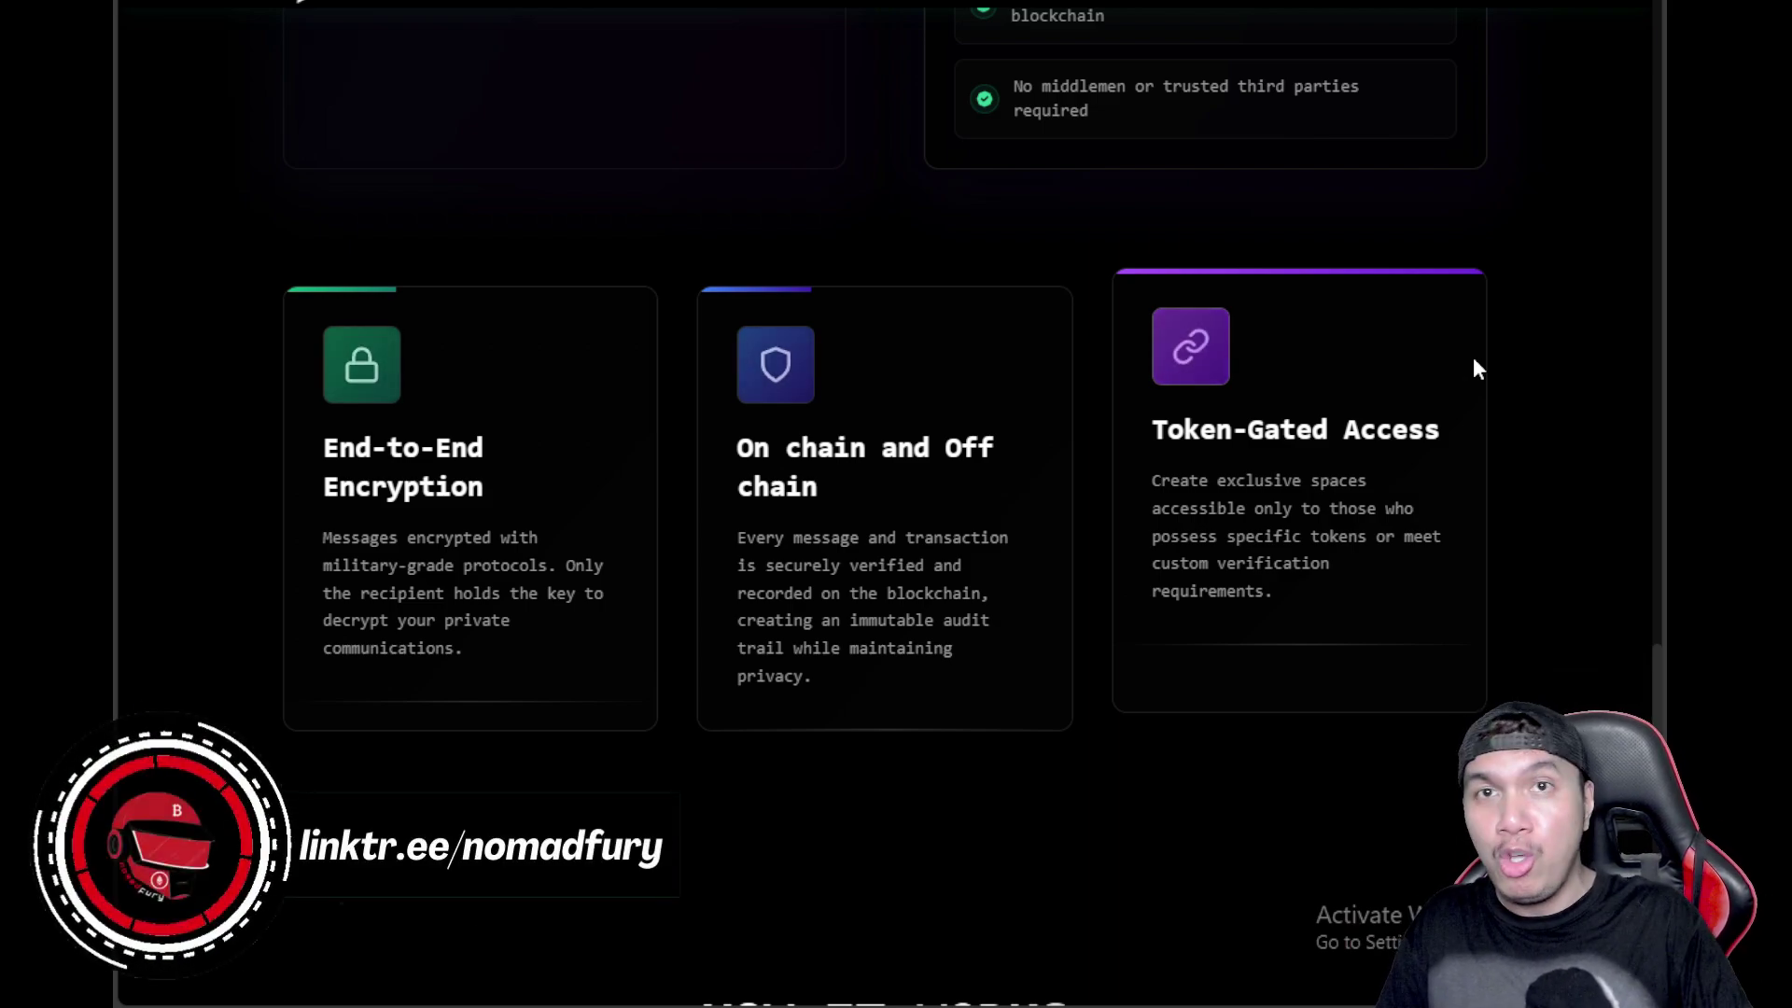
pyautogui.scroll(-4, 1359, 287)
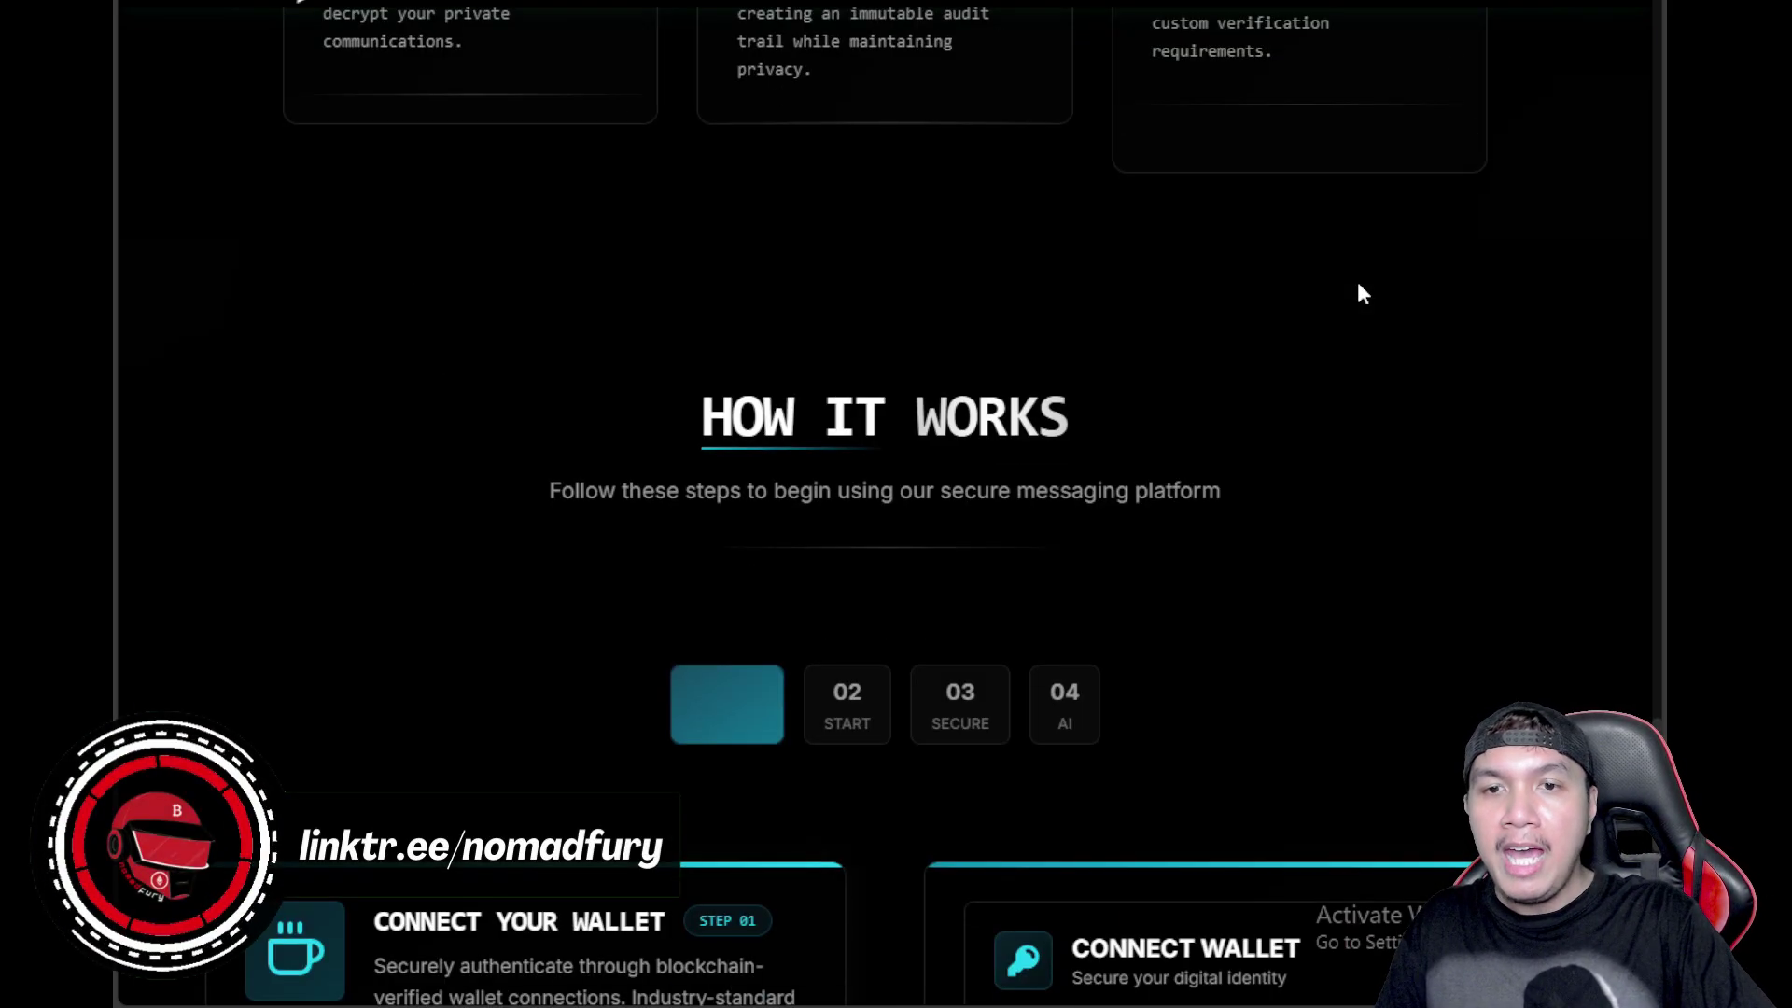
pyautogui.scroll(-4, 1264, 296)
pyautogui.scroll(1, 1452, 253)
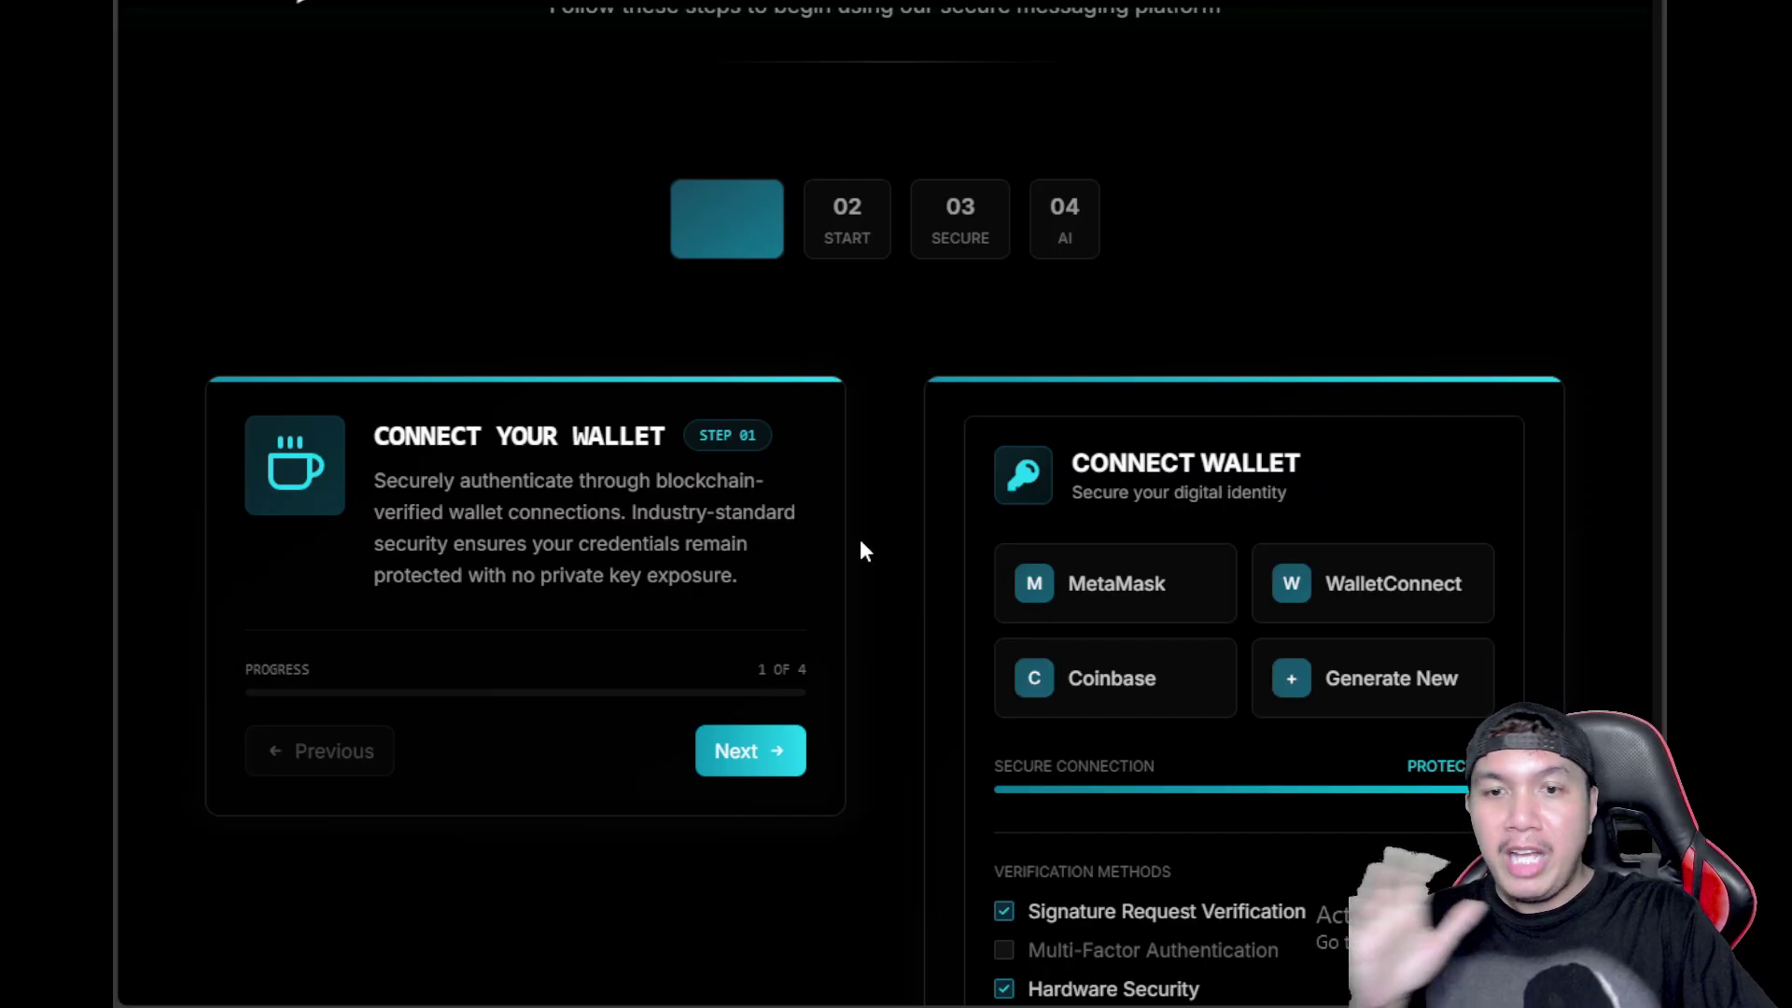
# Advance How It Works through messaging and secure transactions to step 04, AI Assistance
pyautogui.click(779, 757)
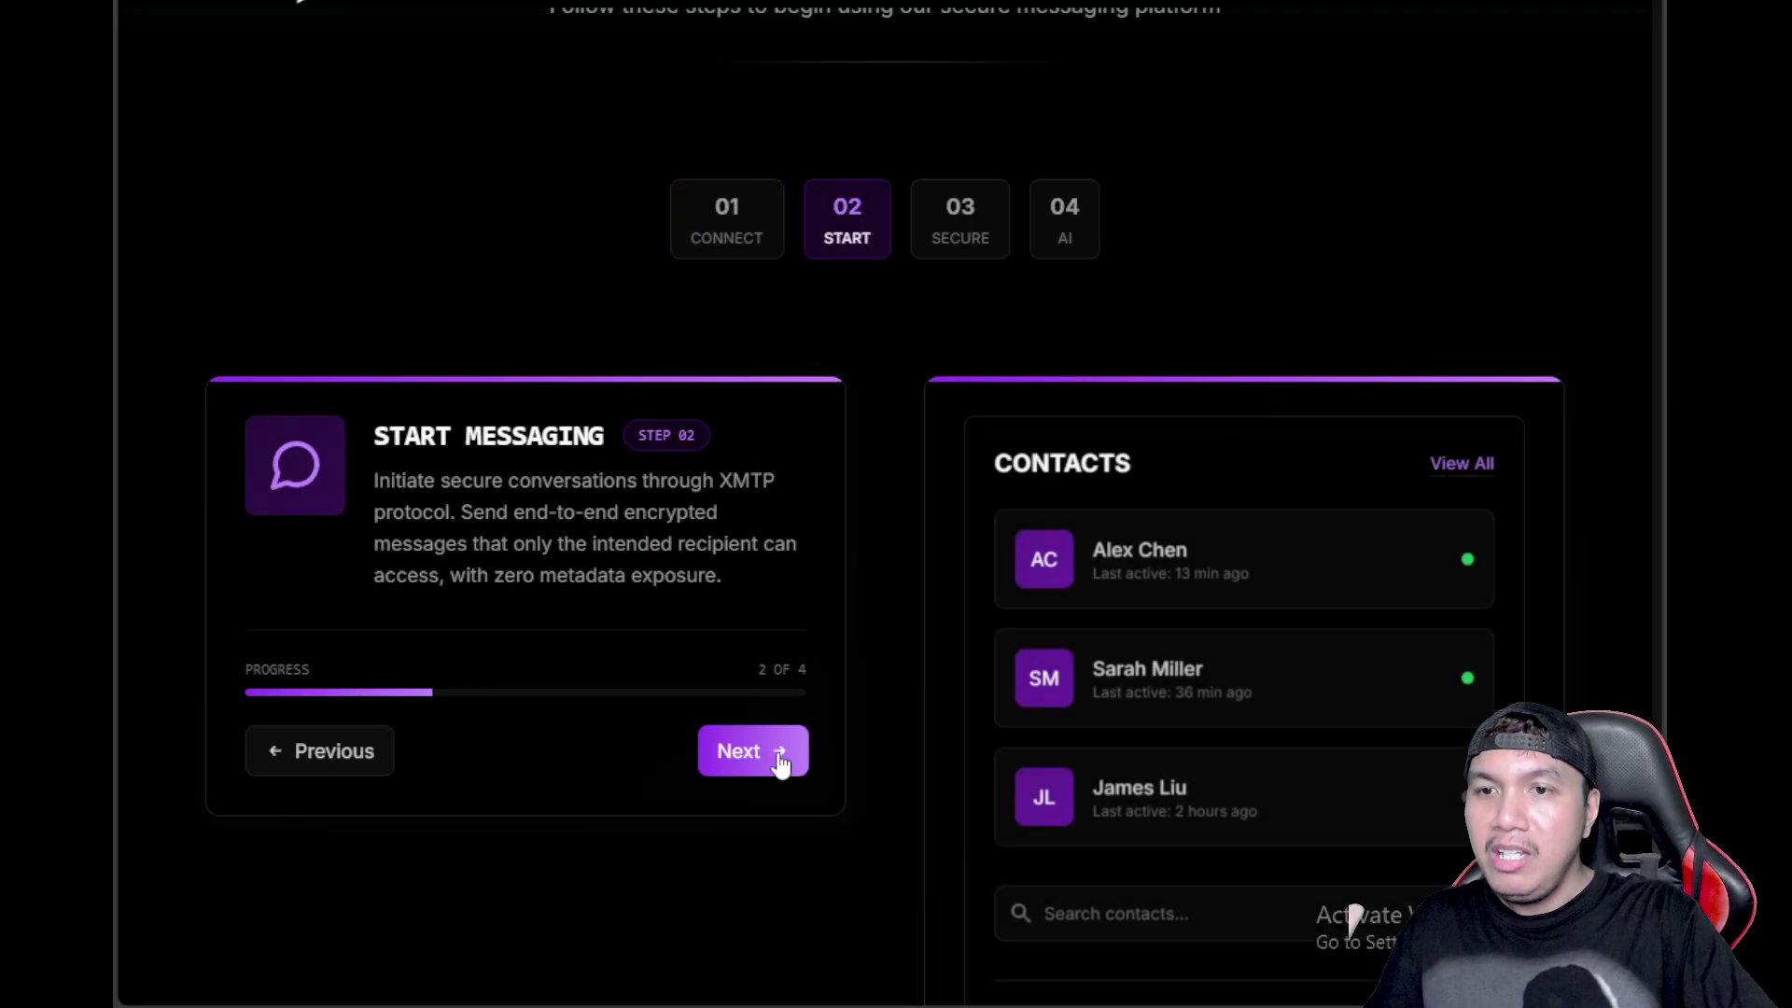
pyautogui.click(780, 758)
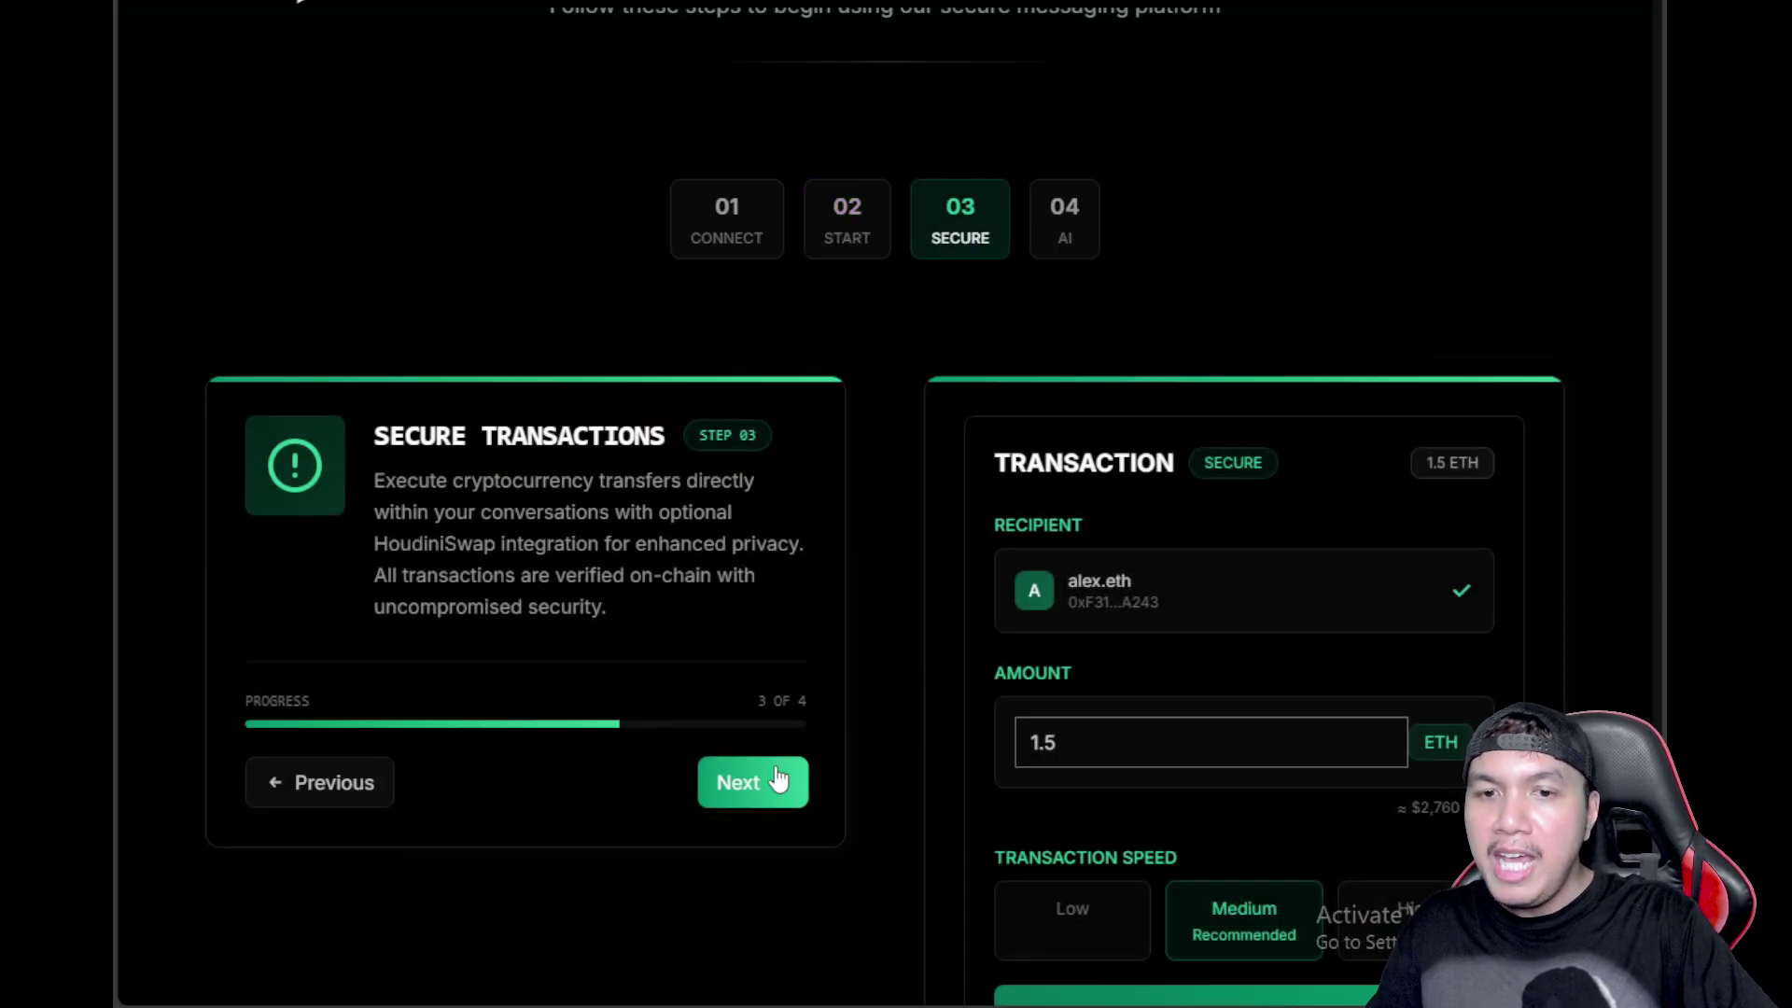
pyautogui.click(779, 780)
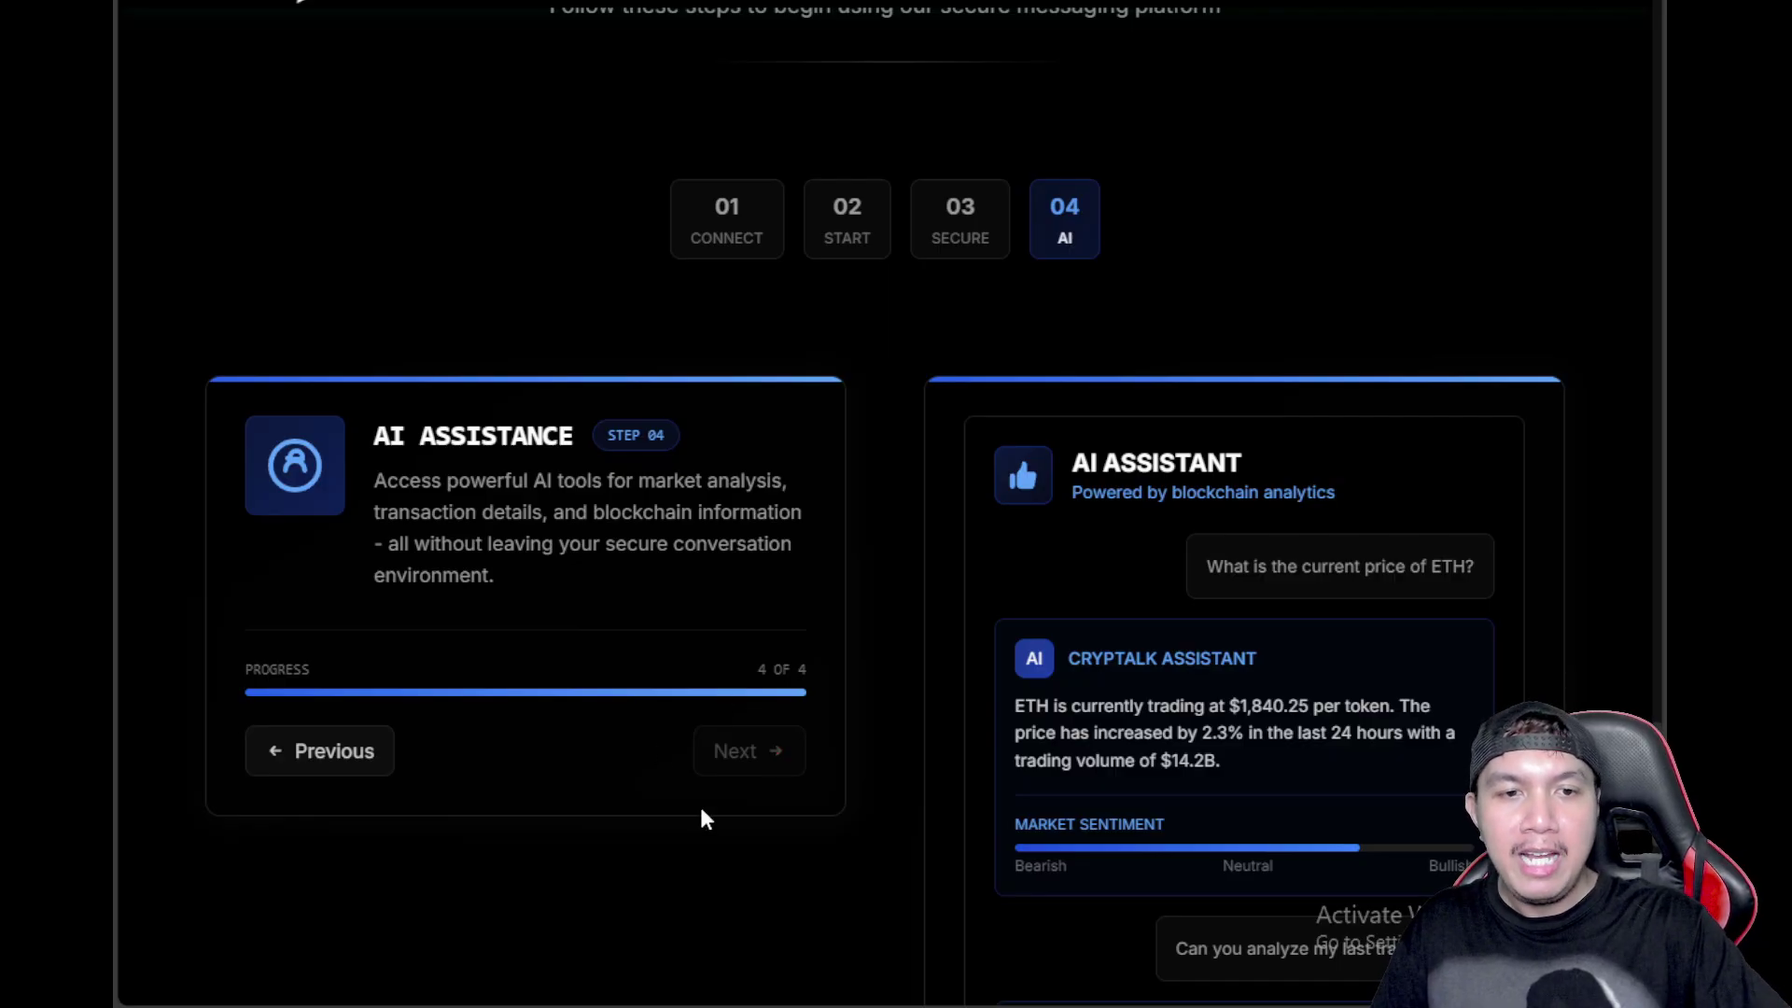
pyautogui.scroll(-4, 1436, 468)
pyautogui.scroll(-2, 1437, 468)
pyautogui.scroll(-3, 1436, 467)
pyautogui.scroll(-1, 1435, 462)
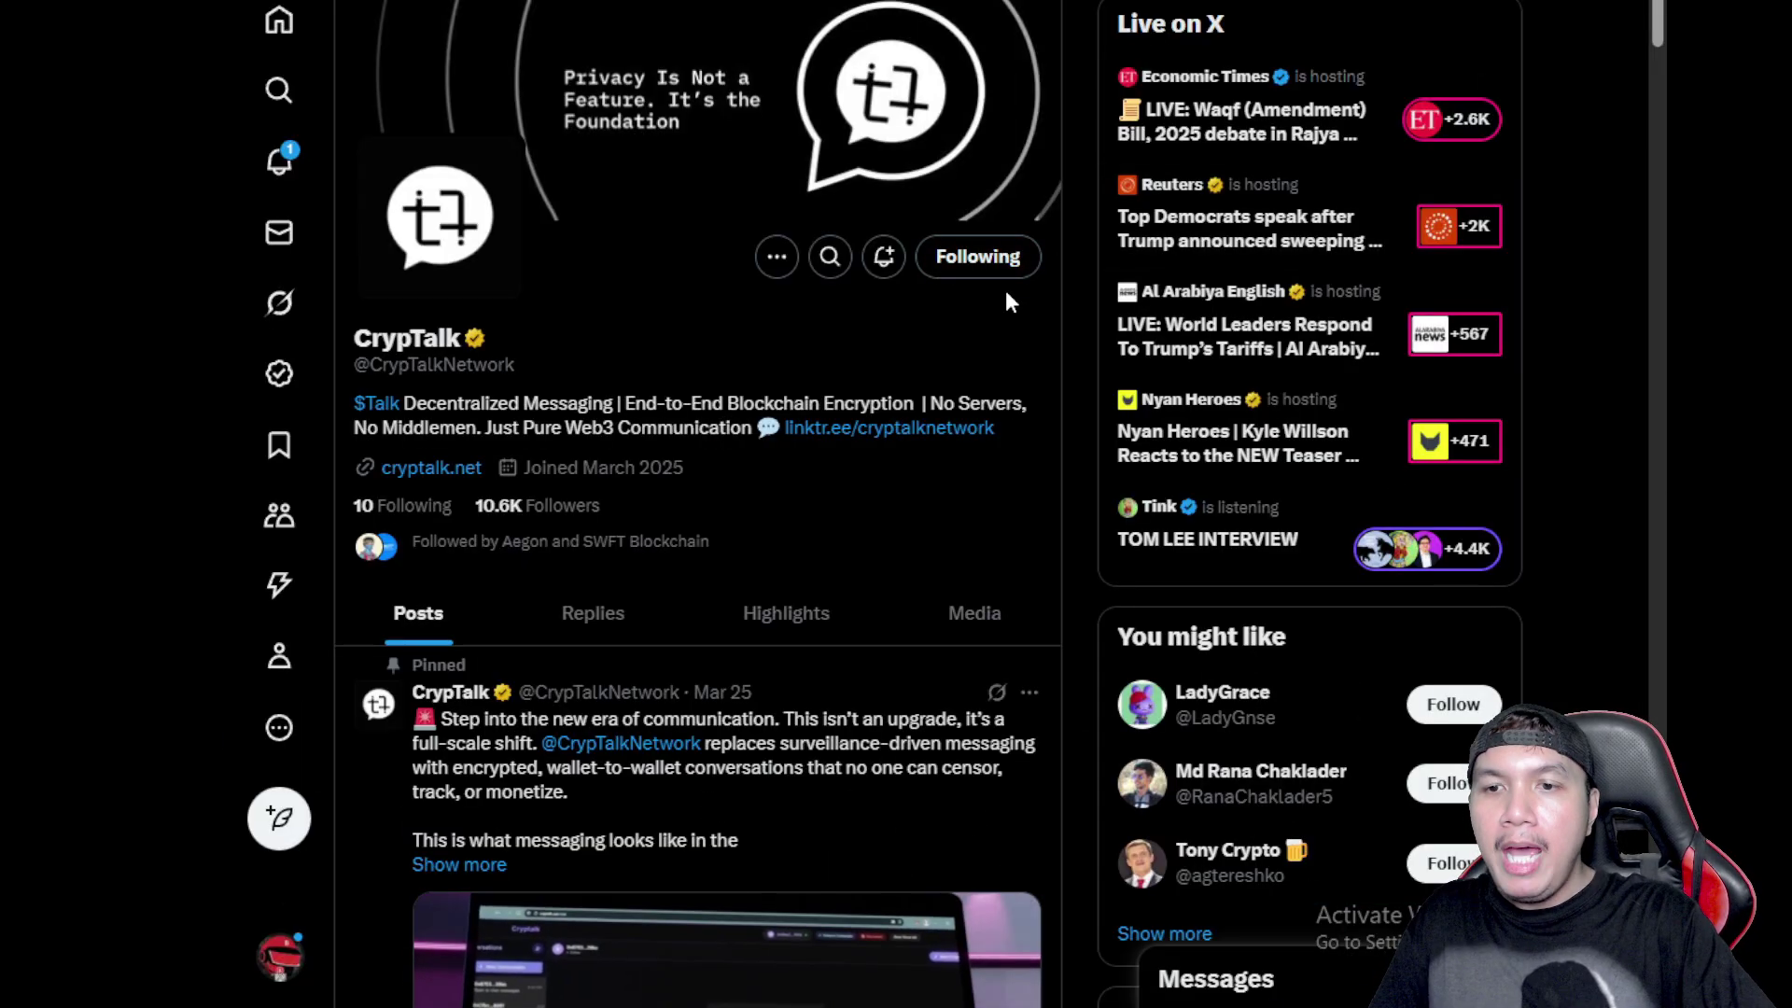
pyautogui.scroll(-2, 1005, 300)
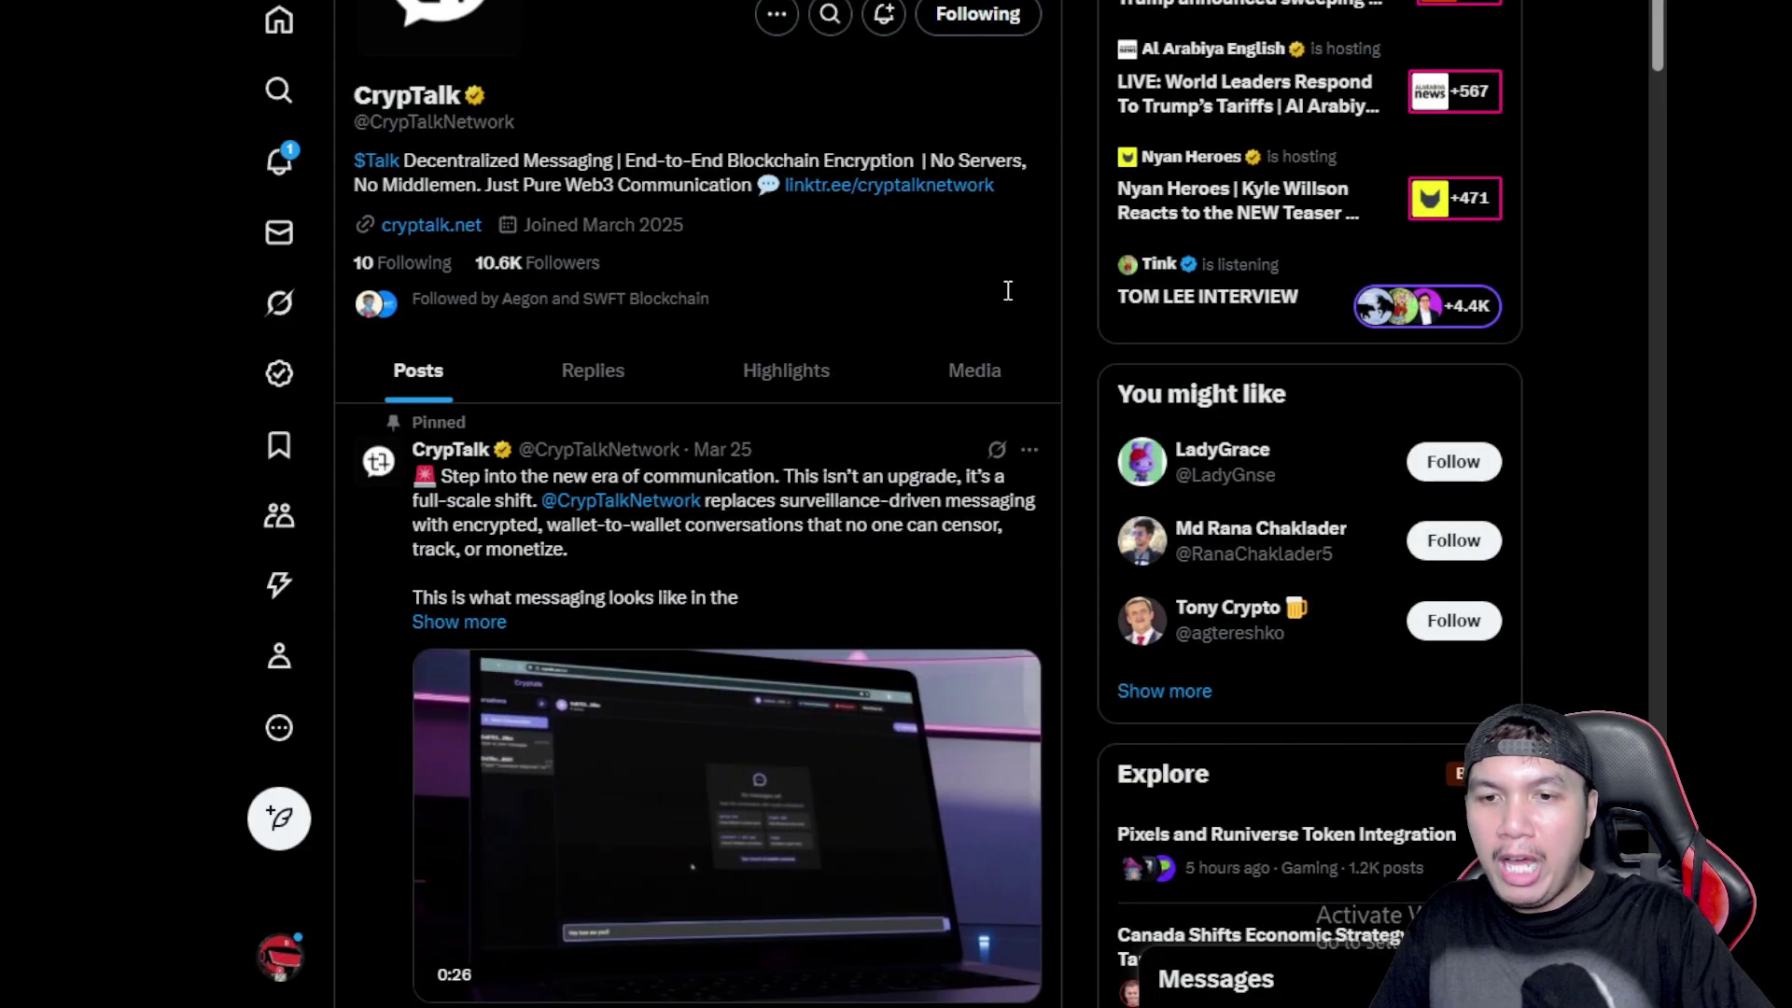
pyautogui.scroll(-2, 1005, 300)
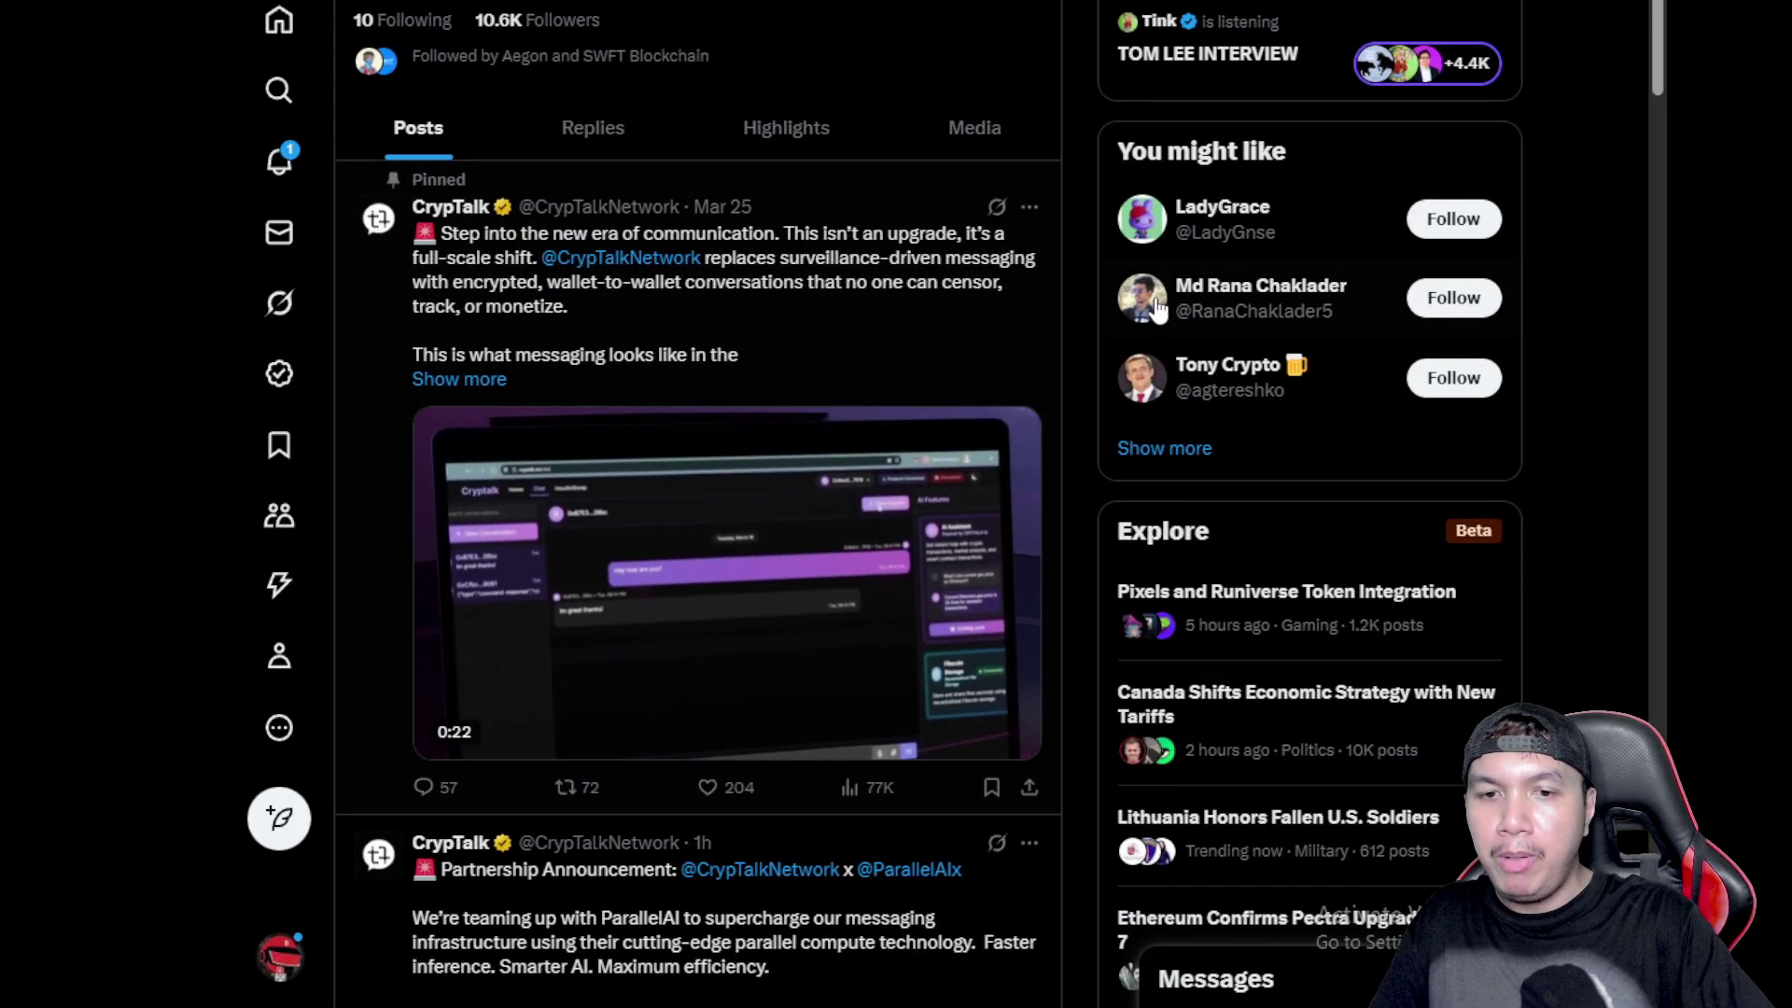
pyautogui.scroll(-3, 929, 377)
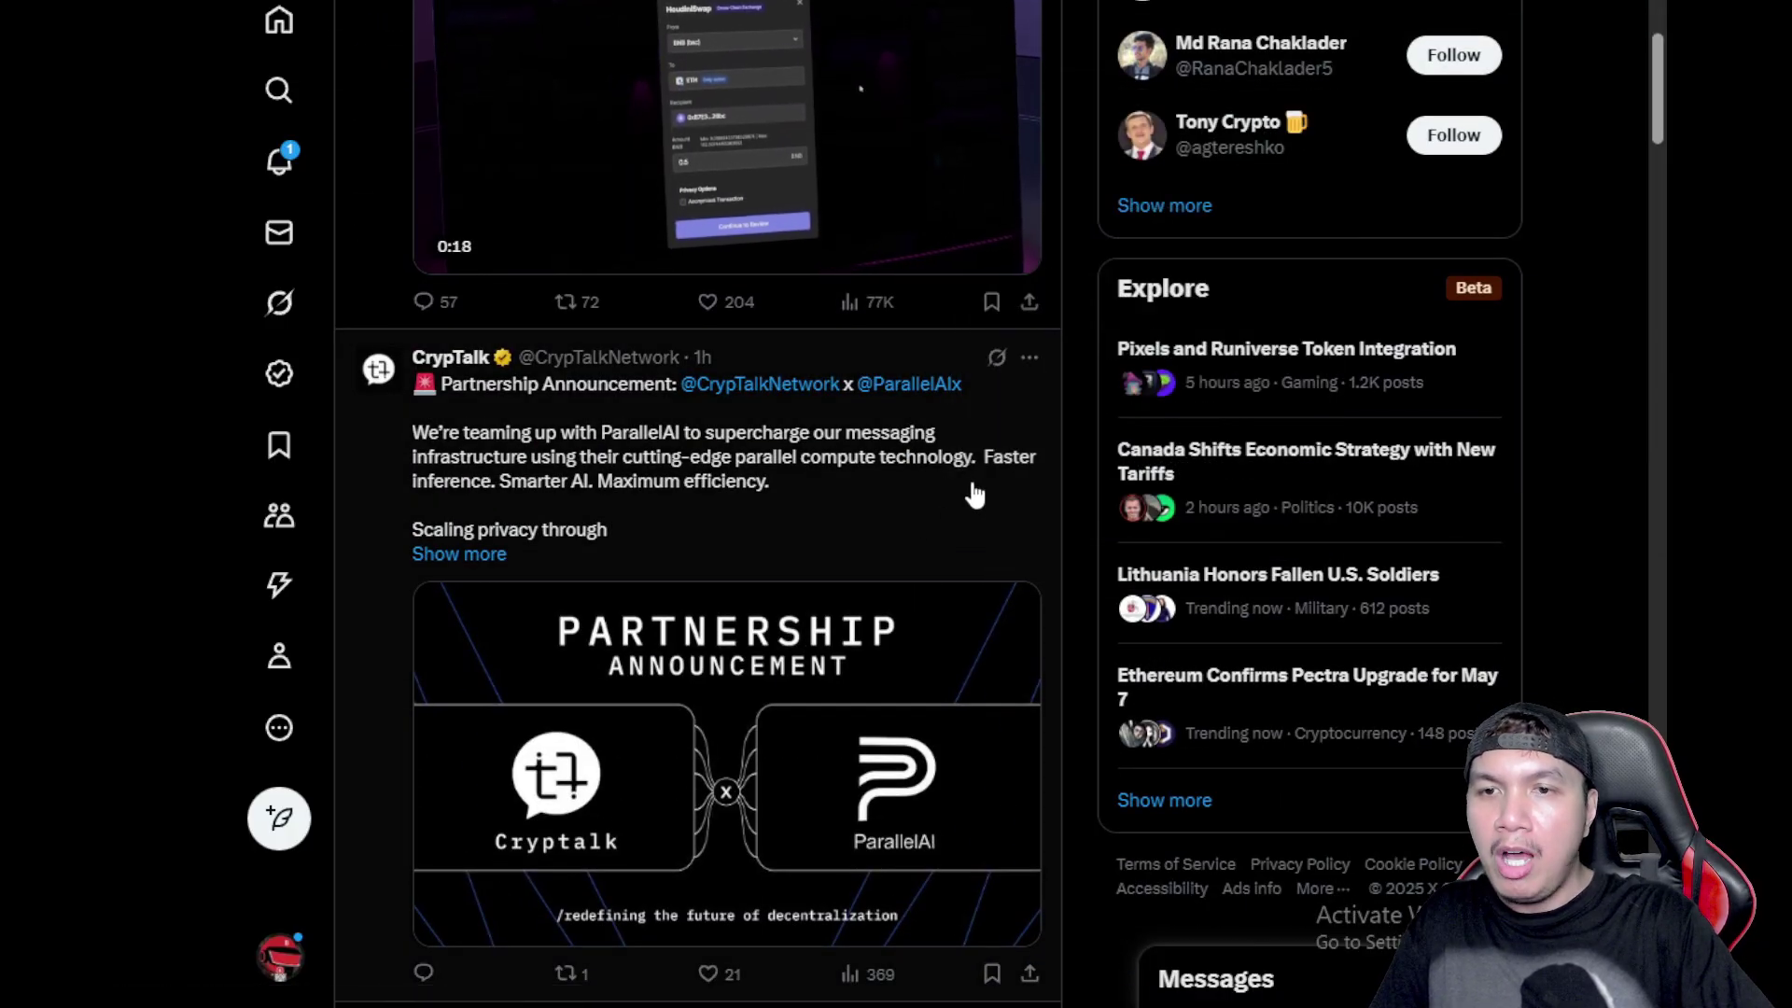
pyautogui.scroll(-3, 975, 494)
pyautogui.scroll(-3, 974, 494)
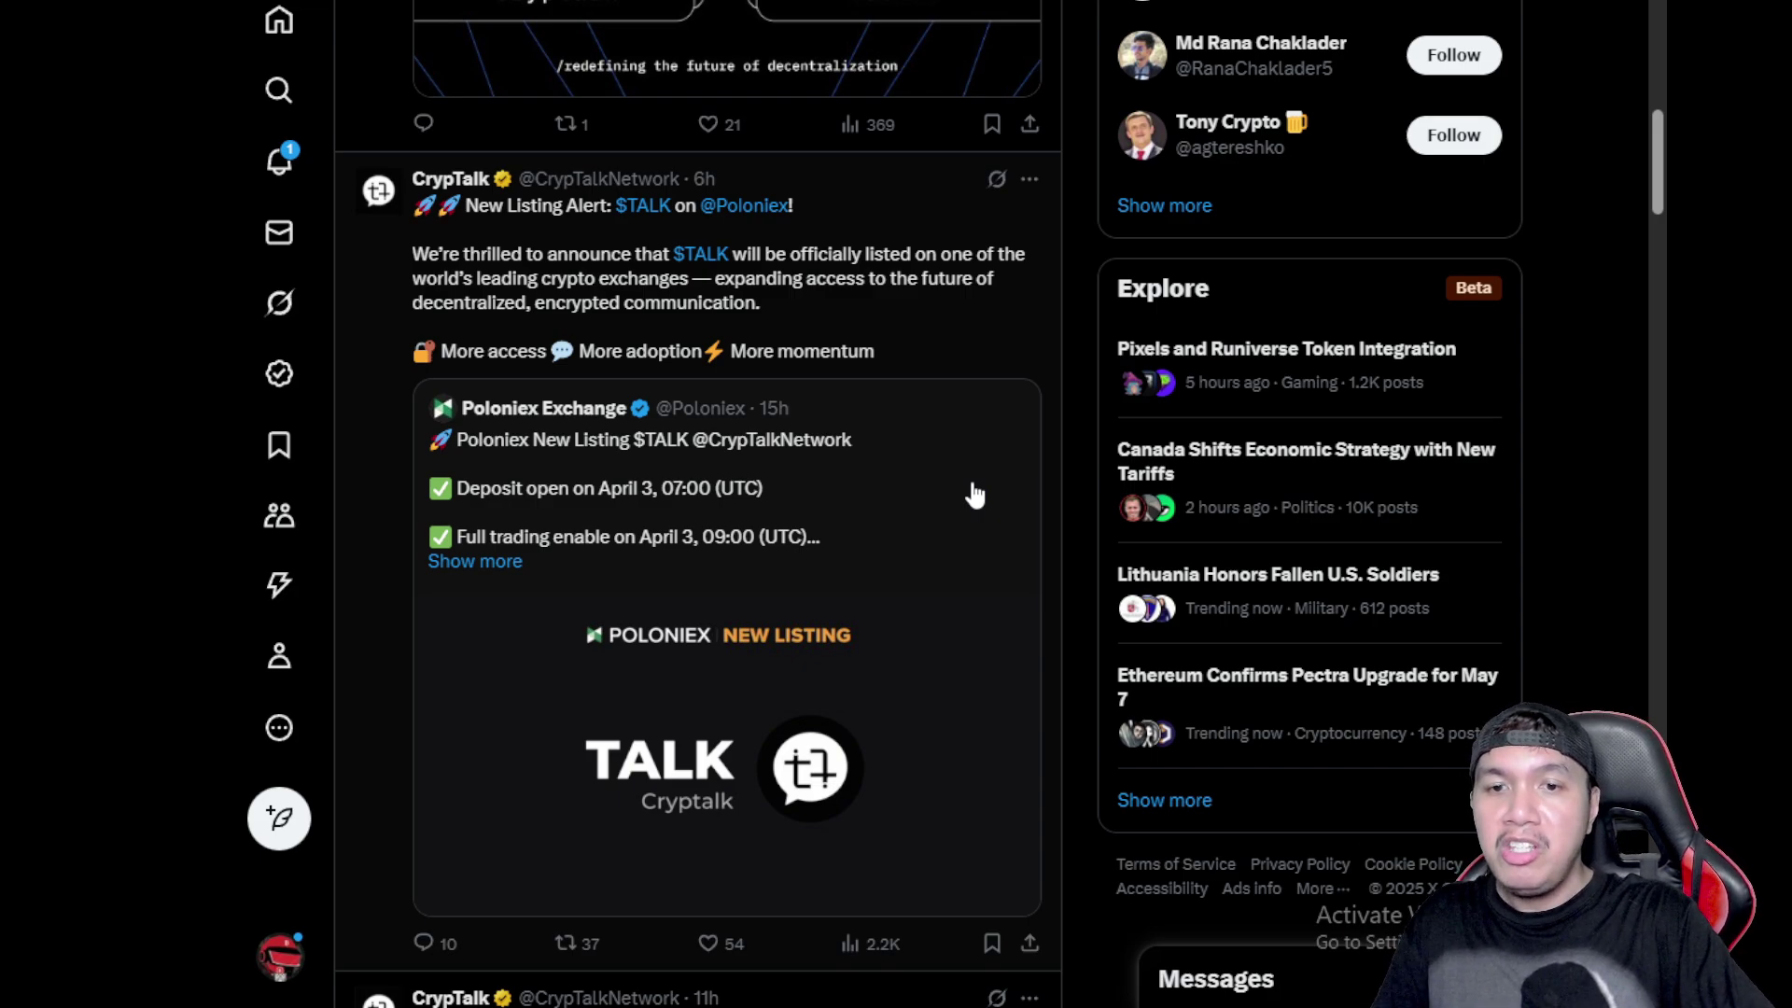
pyautogui.scroll(-3, 975, 494)
pyautogui.scroll(-3, 974, 495)
pyautogui.scroll(-3, 975, 494)
pyautogui.scroll(-2, 975, 495)
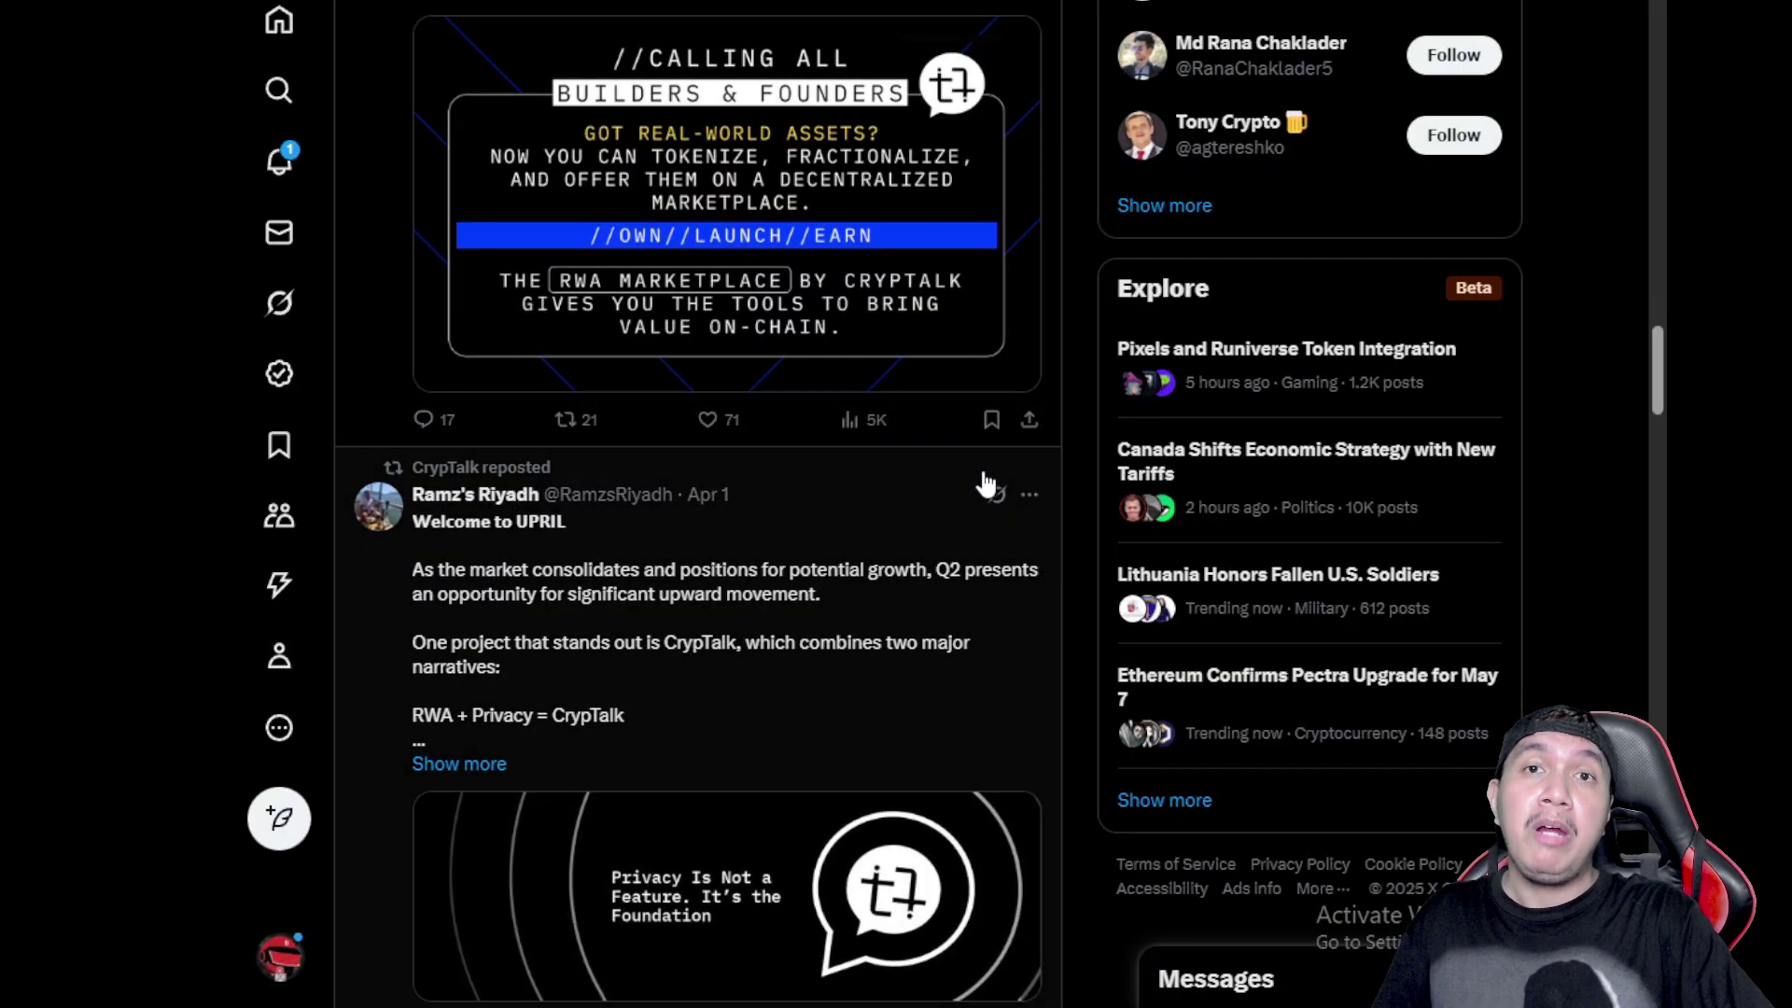
# Search CoinMarketCap for 'talk' and open the CrypTalk (TALK) coin page
pyautogui.press('/')
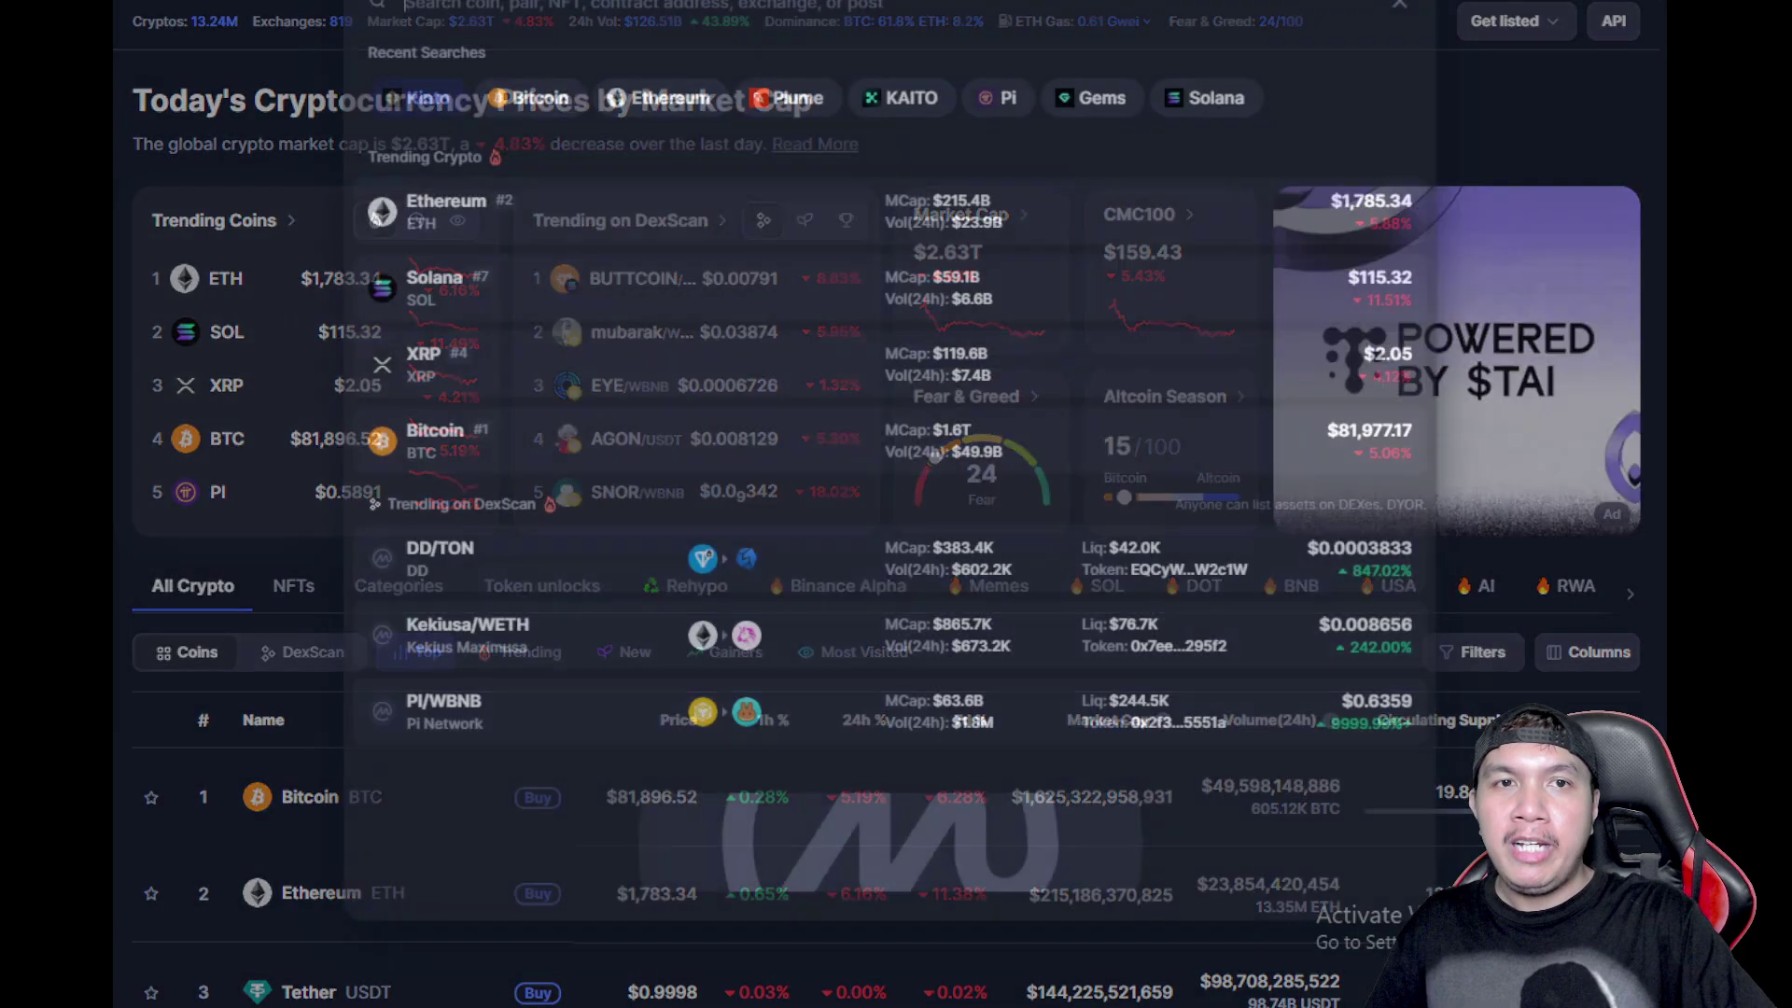
pyautogui.write('ta')
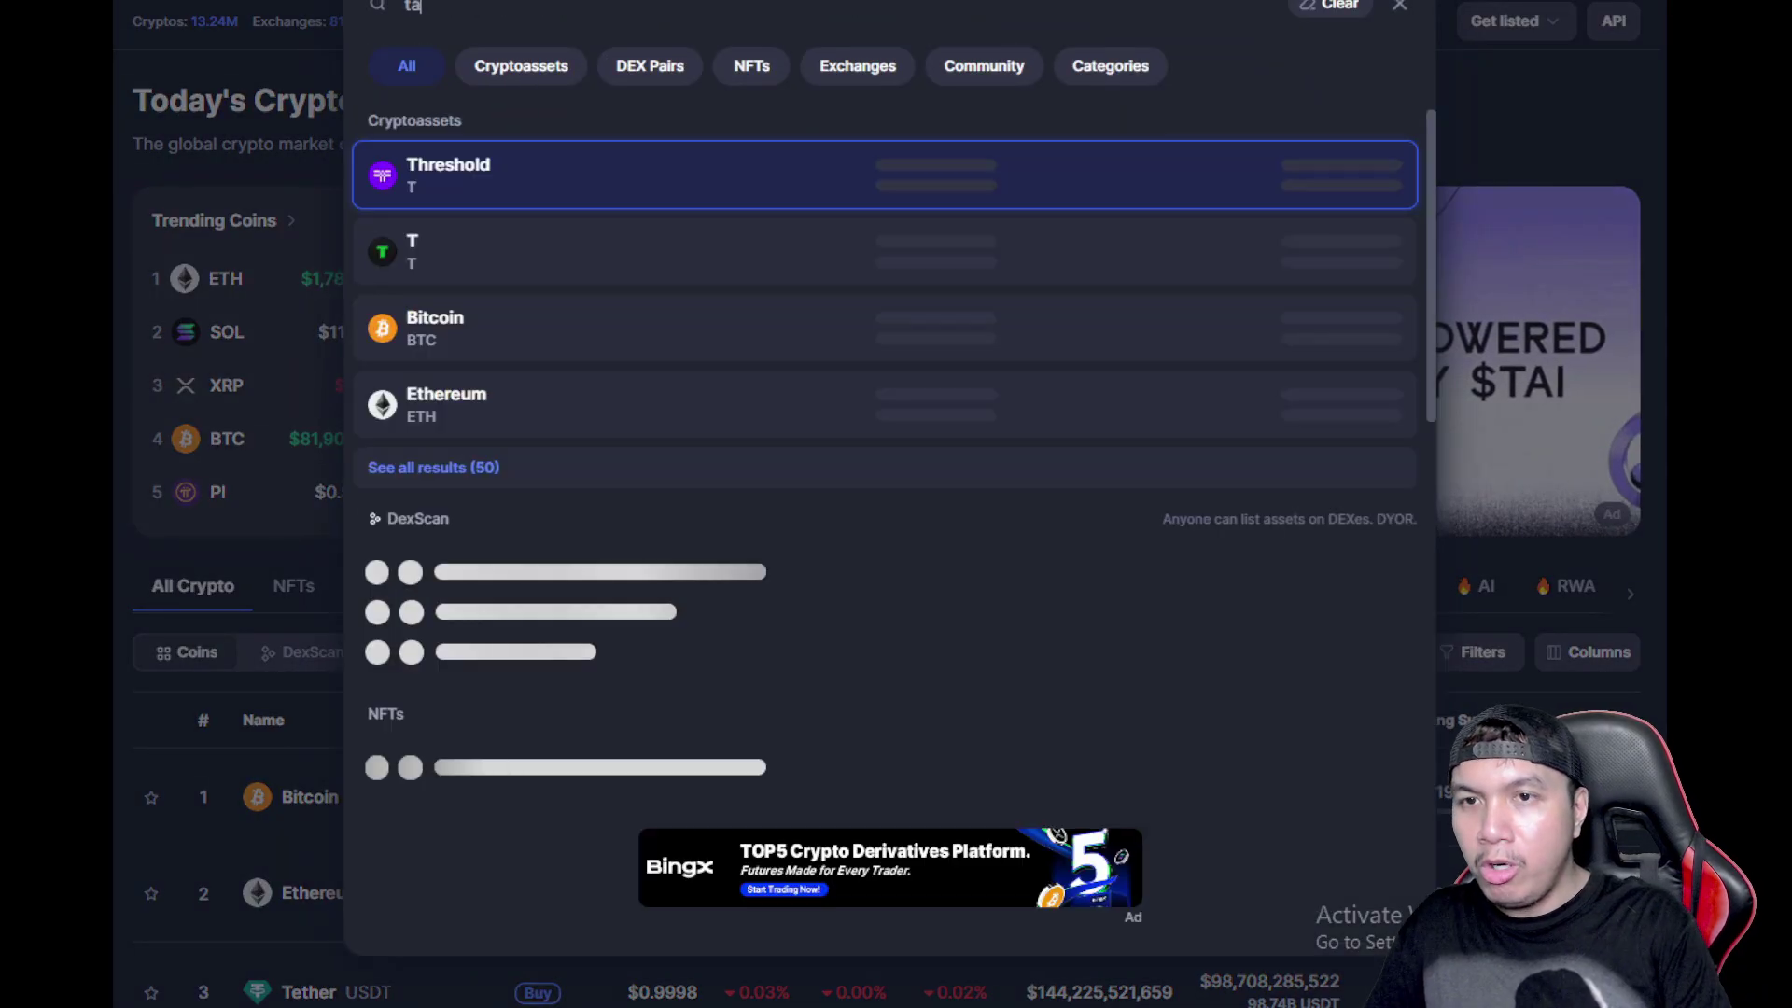
pyautogui.write('lk')
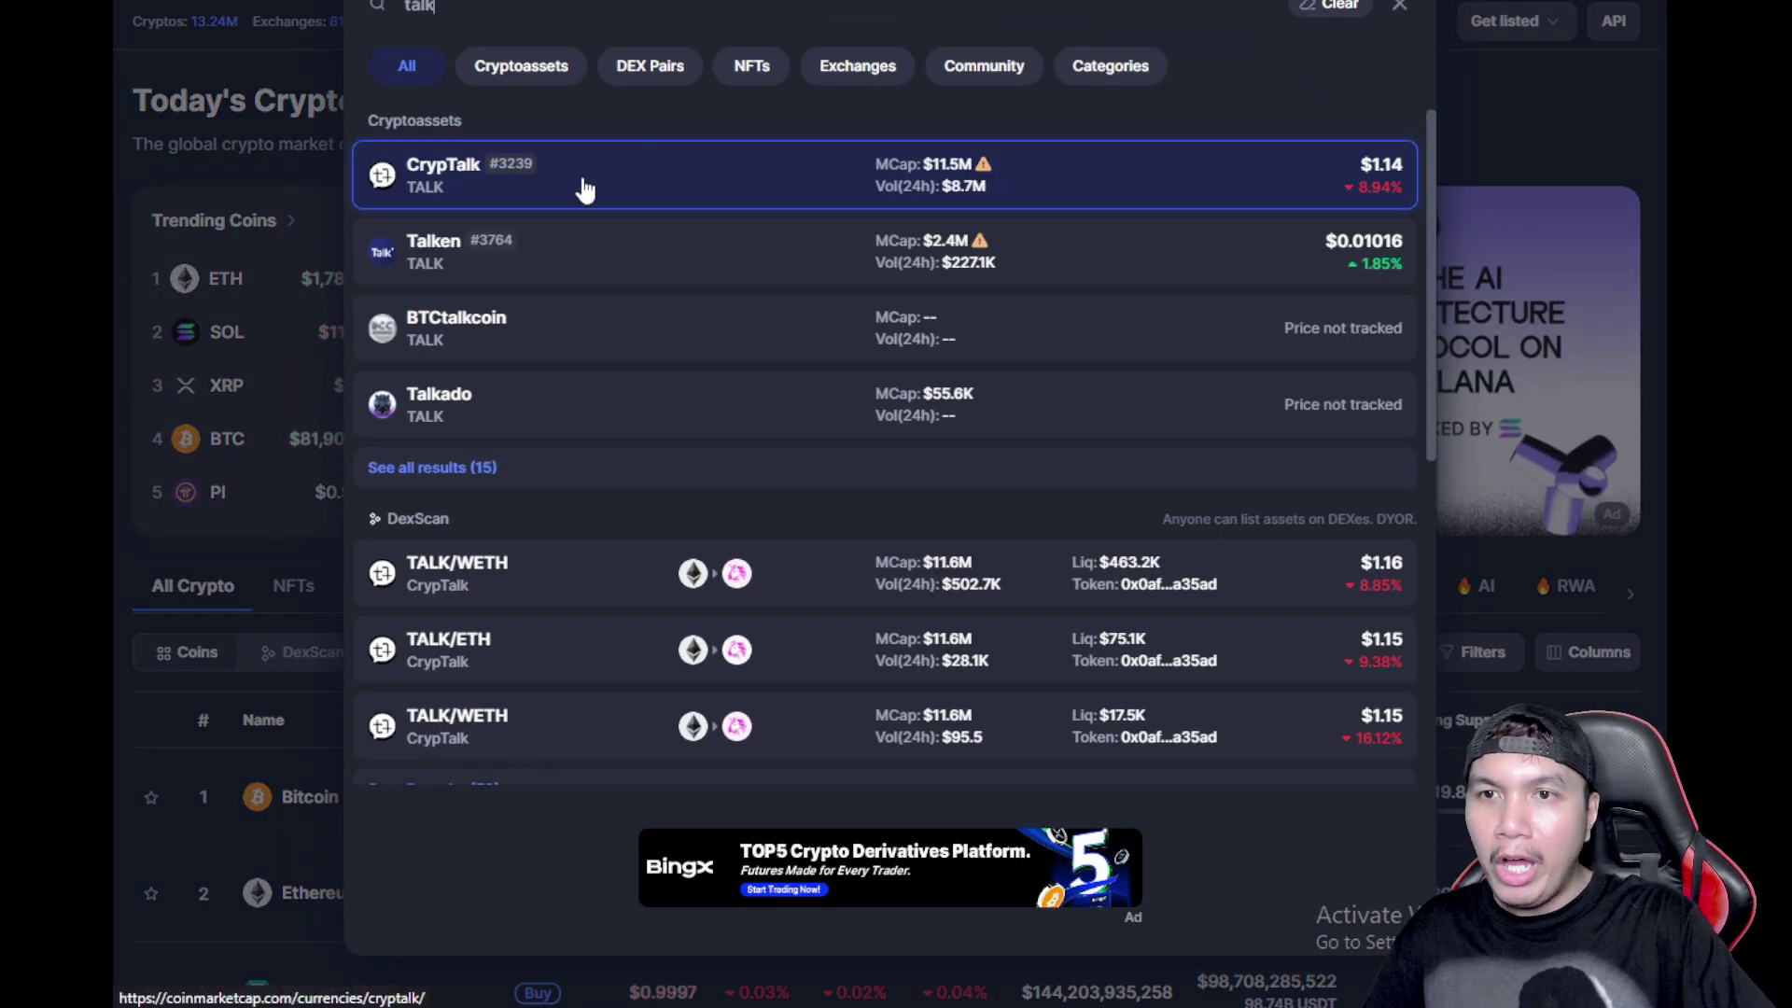
pyautogui.click(581, 186)
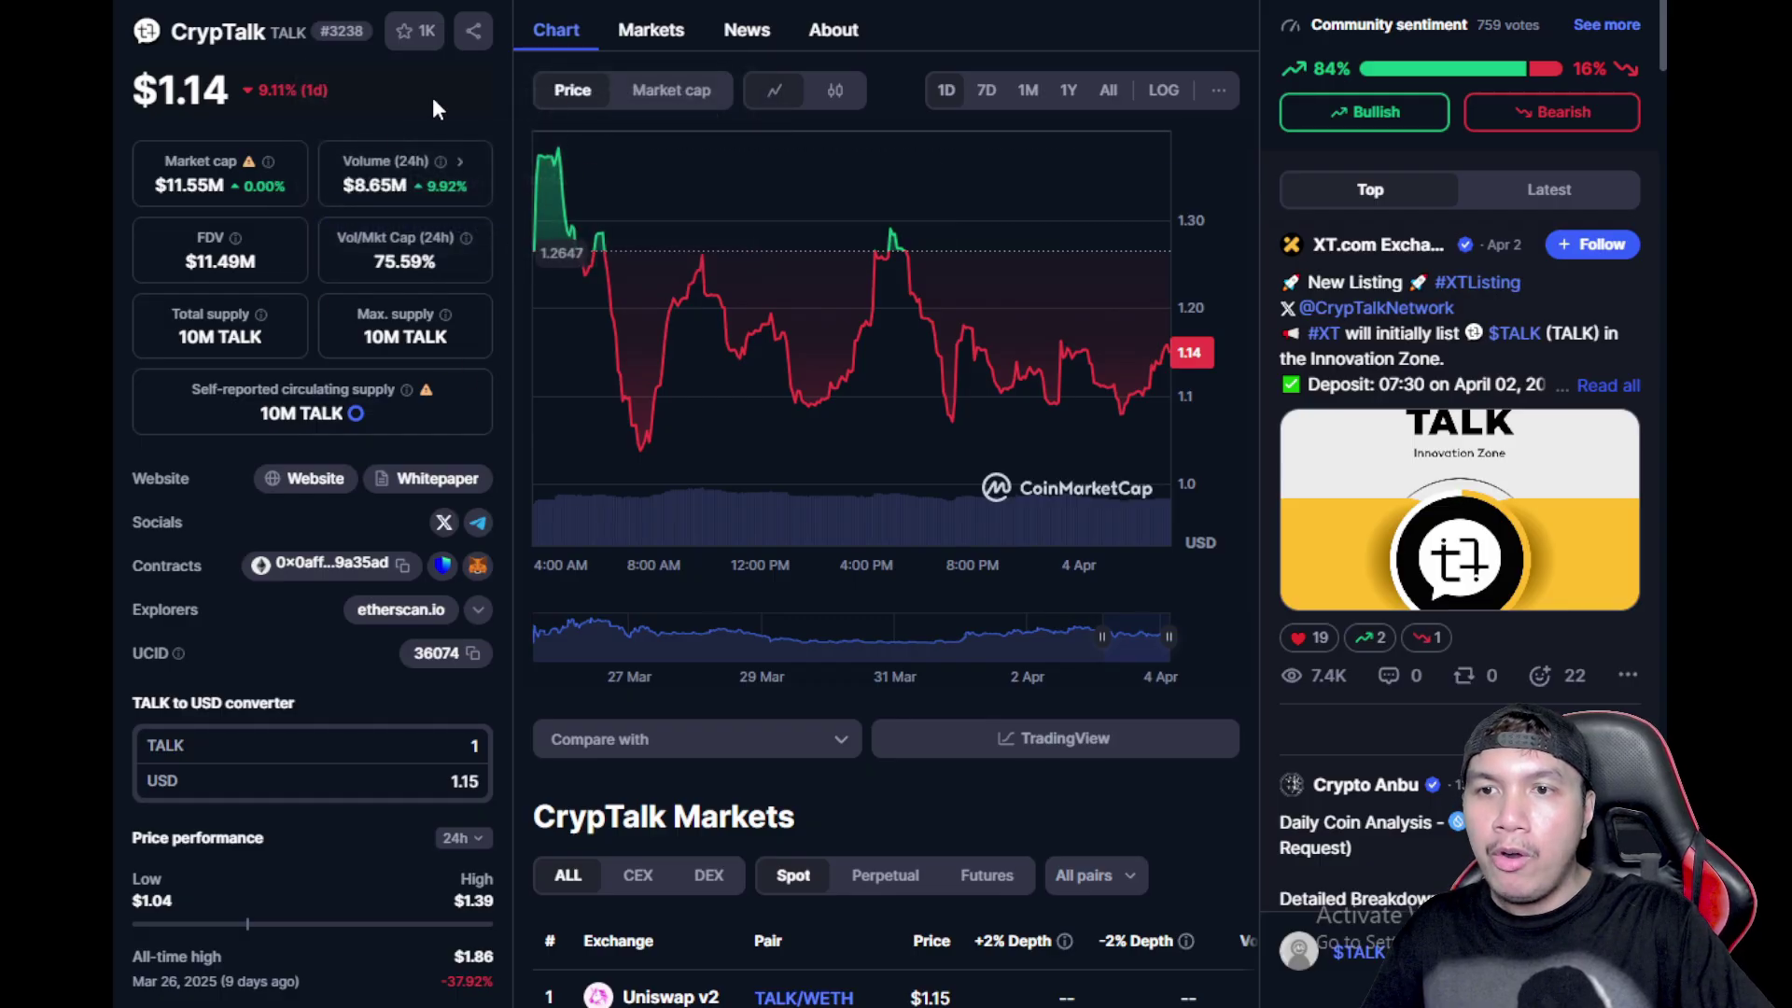
pyautogui.scroll(-4, 1346, 210)
pyautogui.scroll(-3, 1210, 493)
pyautogui.scroll(-3, 964, 558)
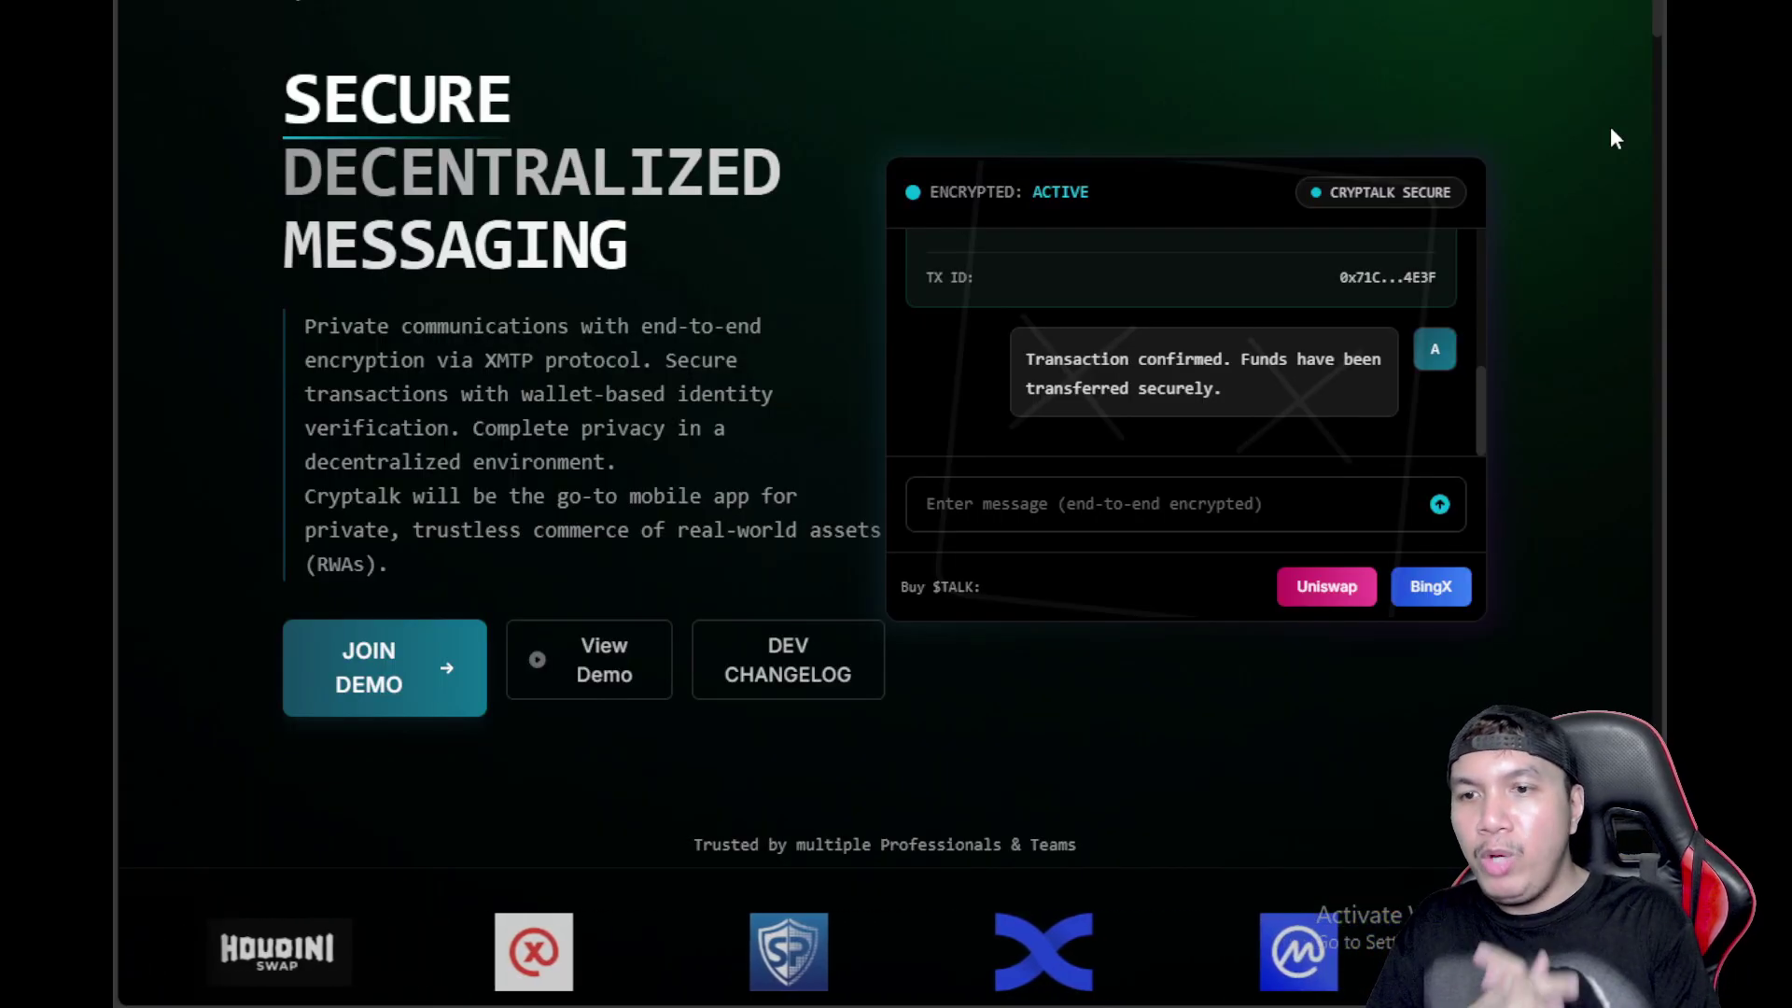
# Join the Cryptalk demo using a newly generated wallet
pyautogui.click(397, 678)
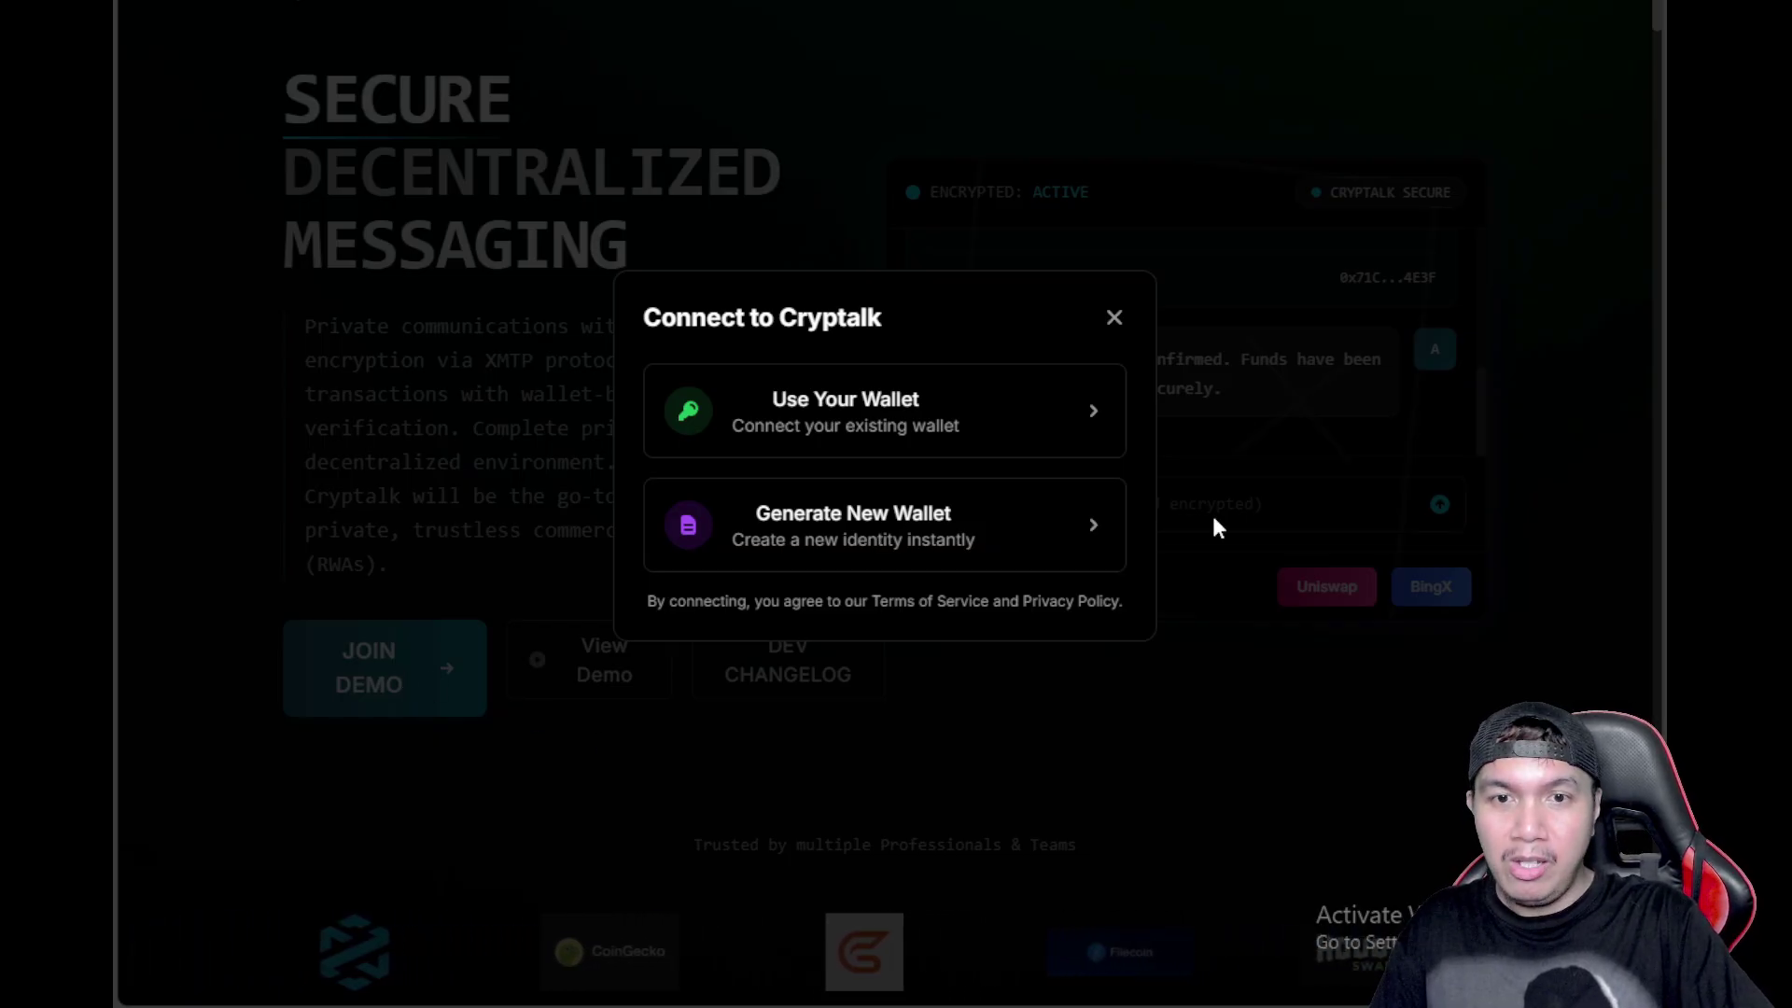
pyautogui.click(1052, 519)
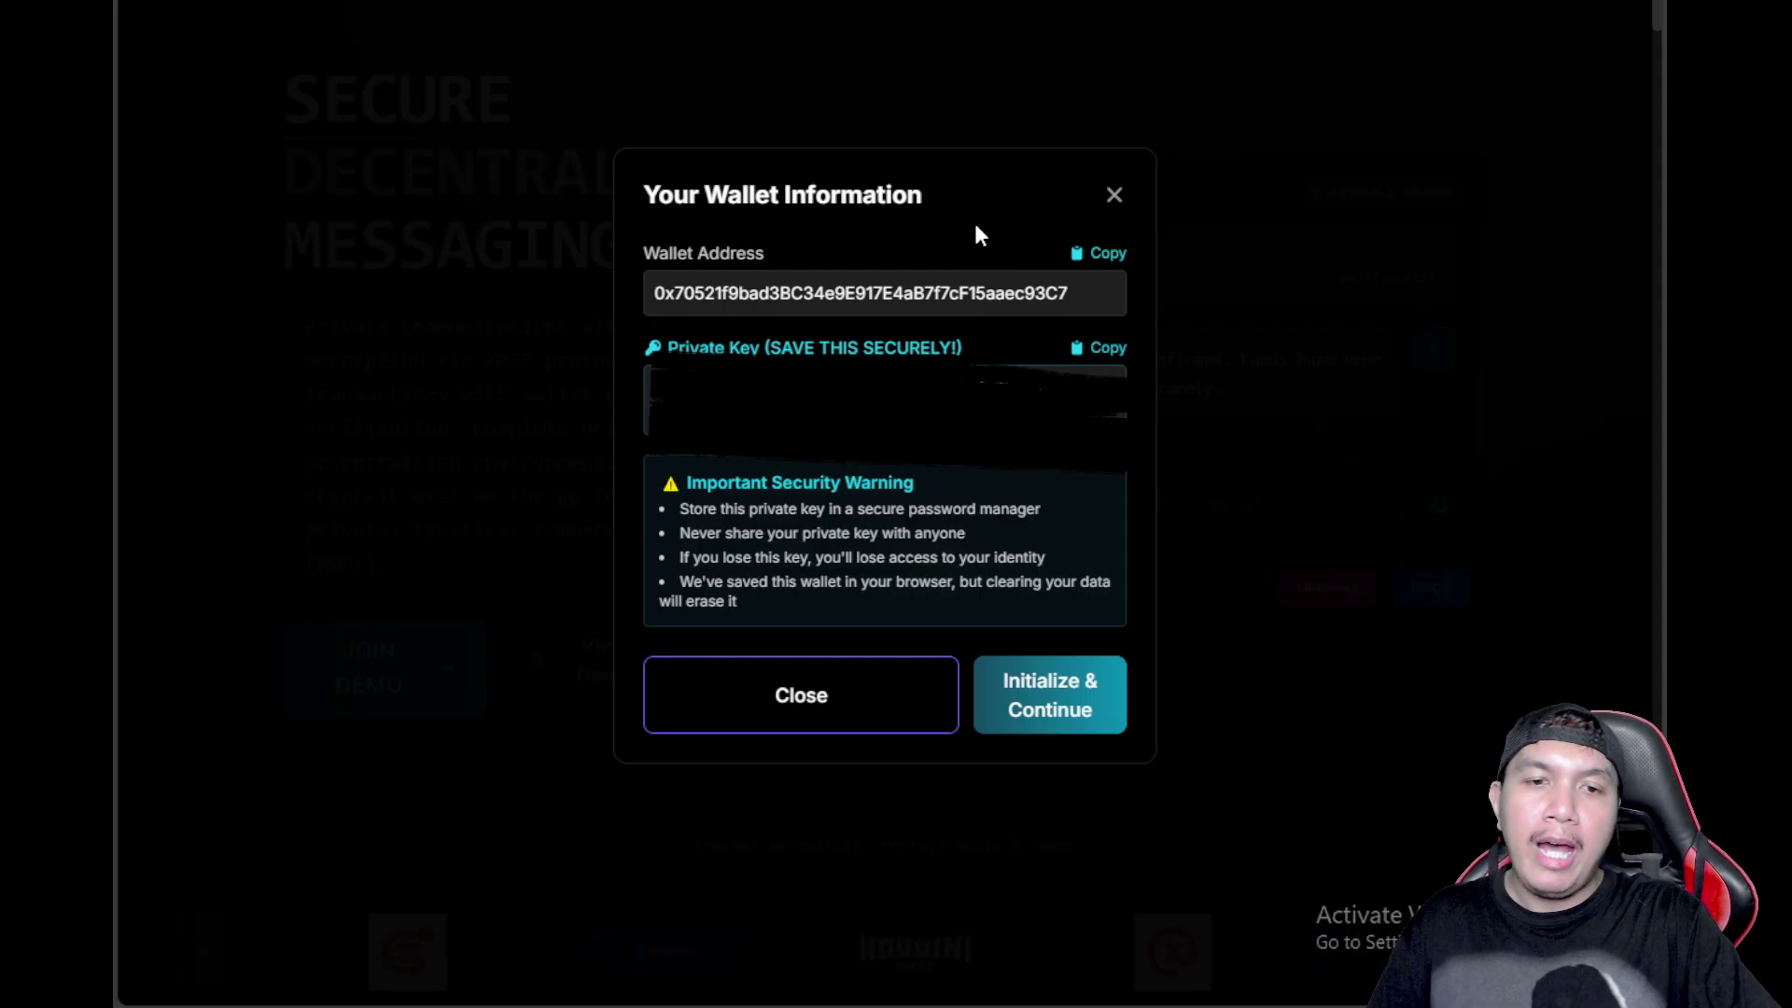
# Initialize the generated wallet, filter Crypto News by BTC, and go to Messages
pyautogui.click(1047, 710)
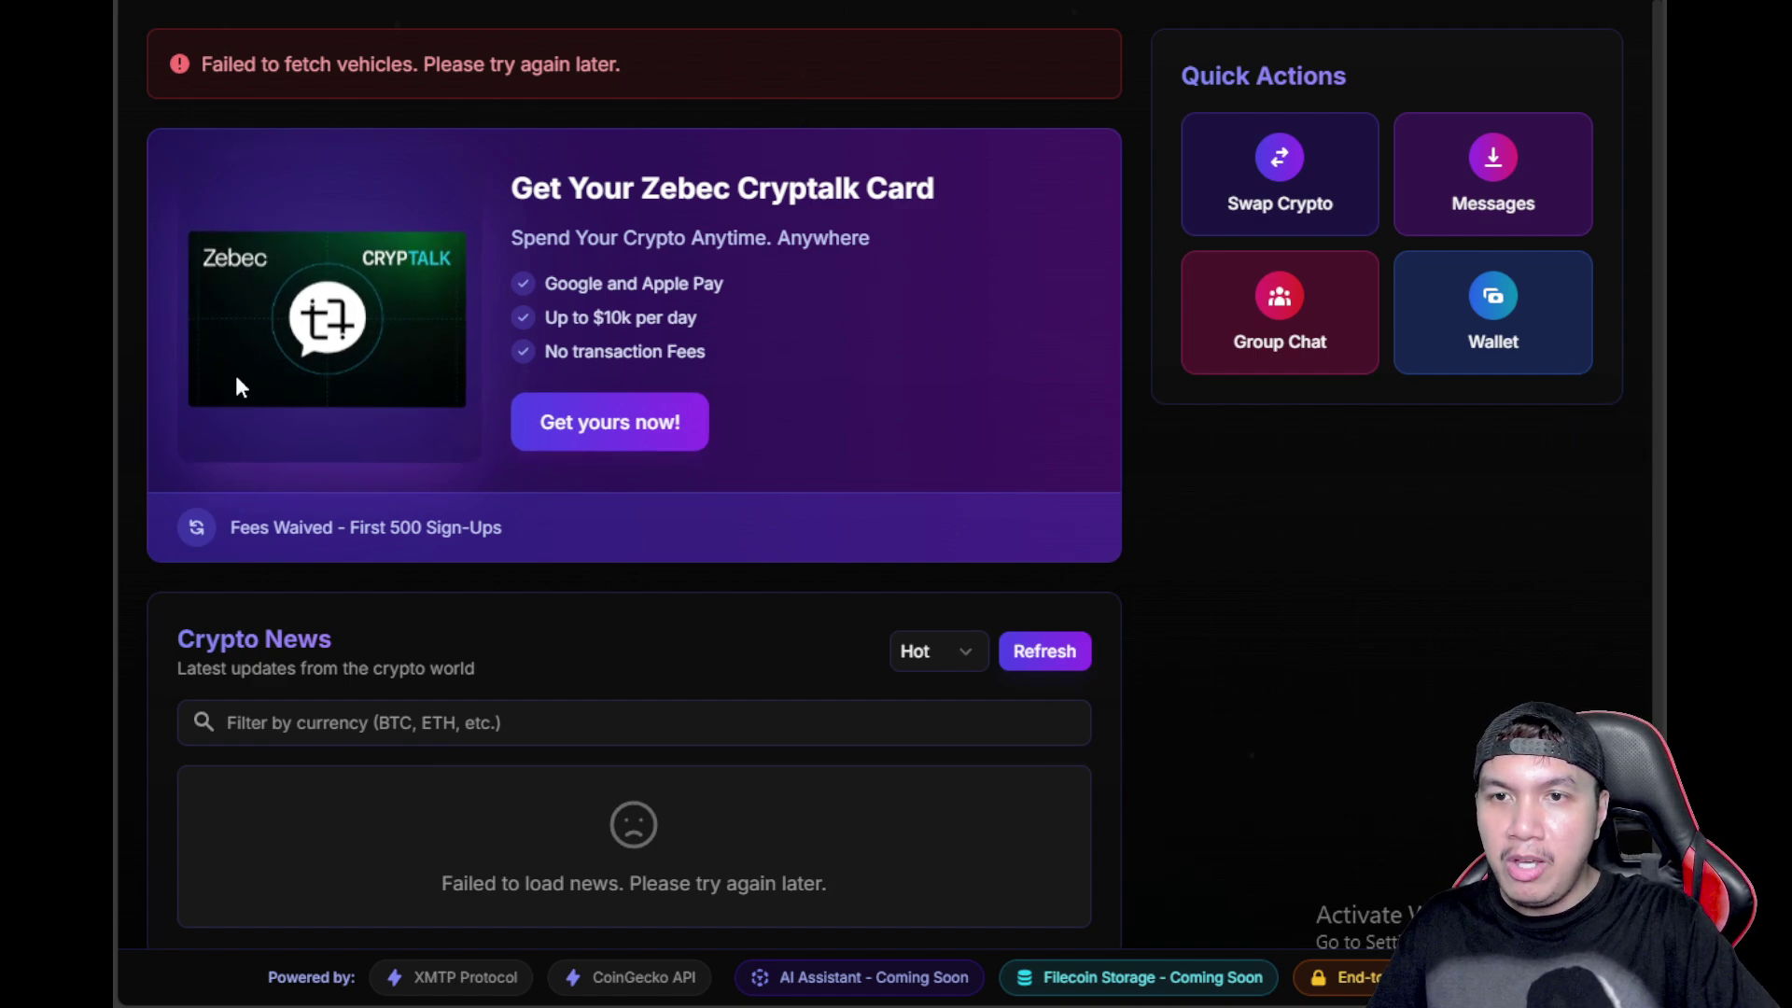
pyautogui.click(704, 724)
pyautogui.write('BTC')
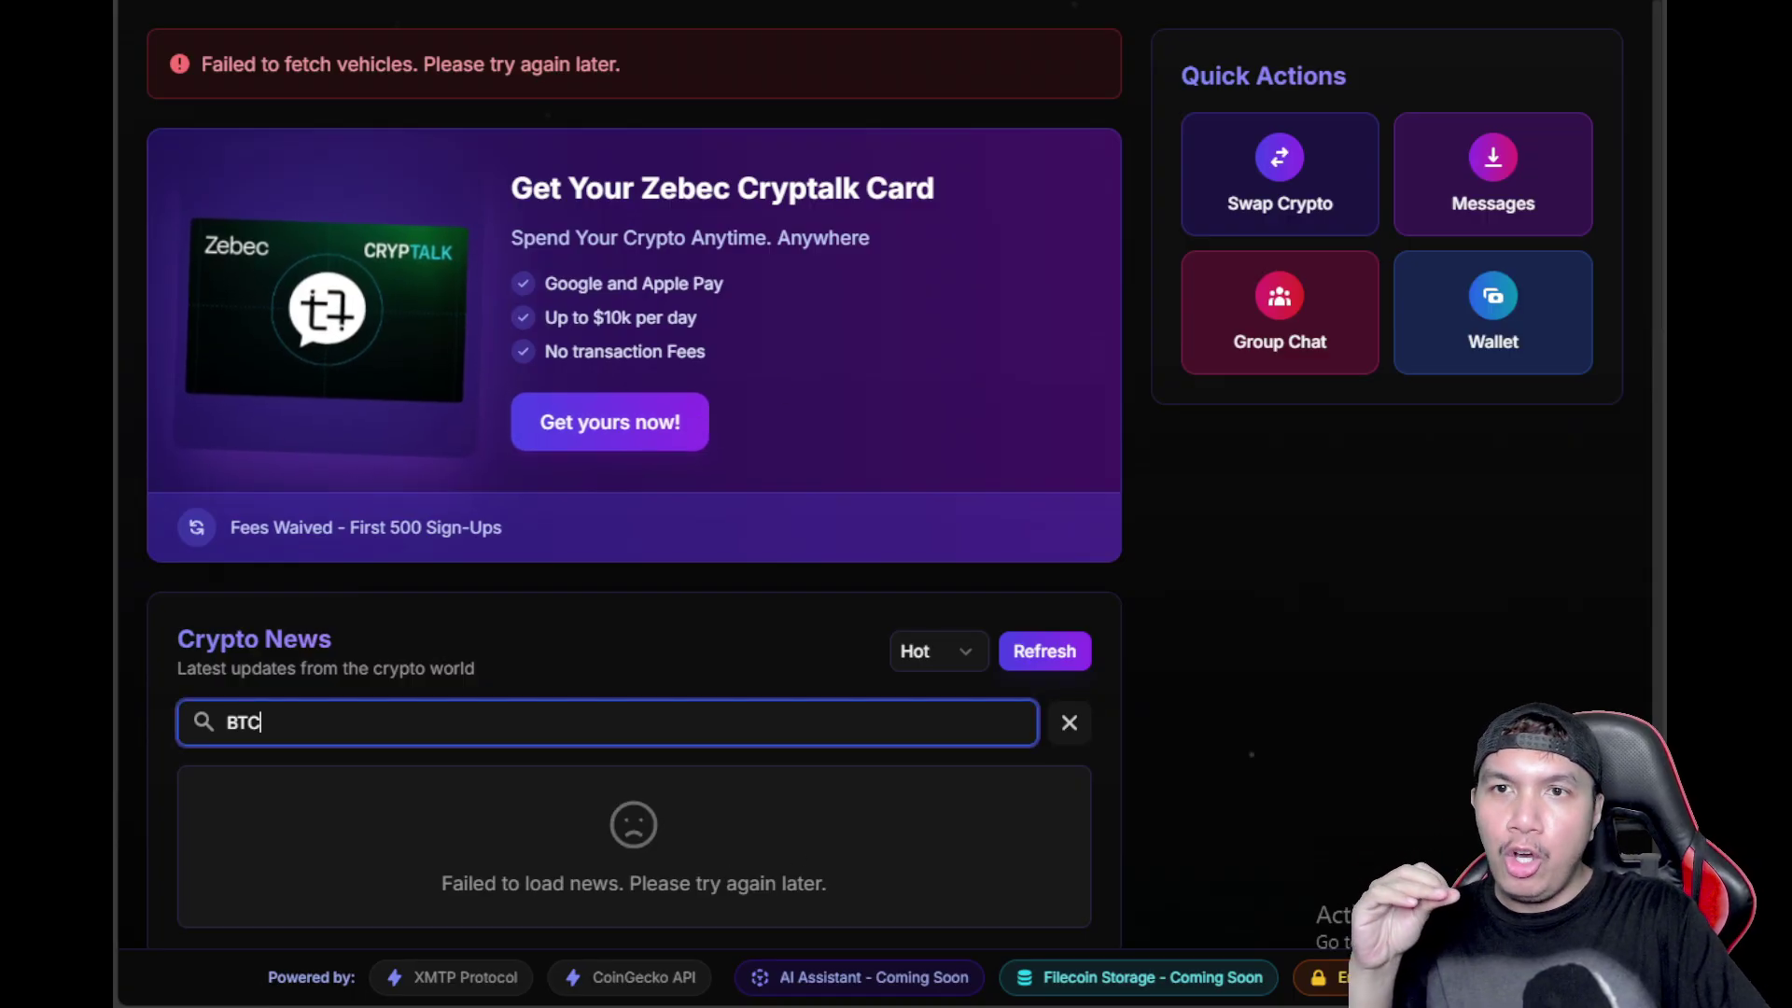
pyautogui.click(1493, 174)
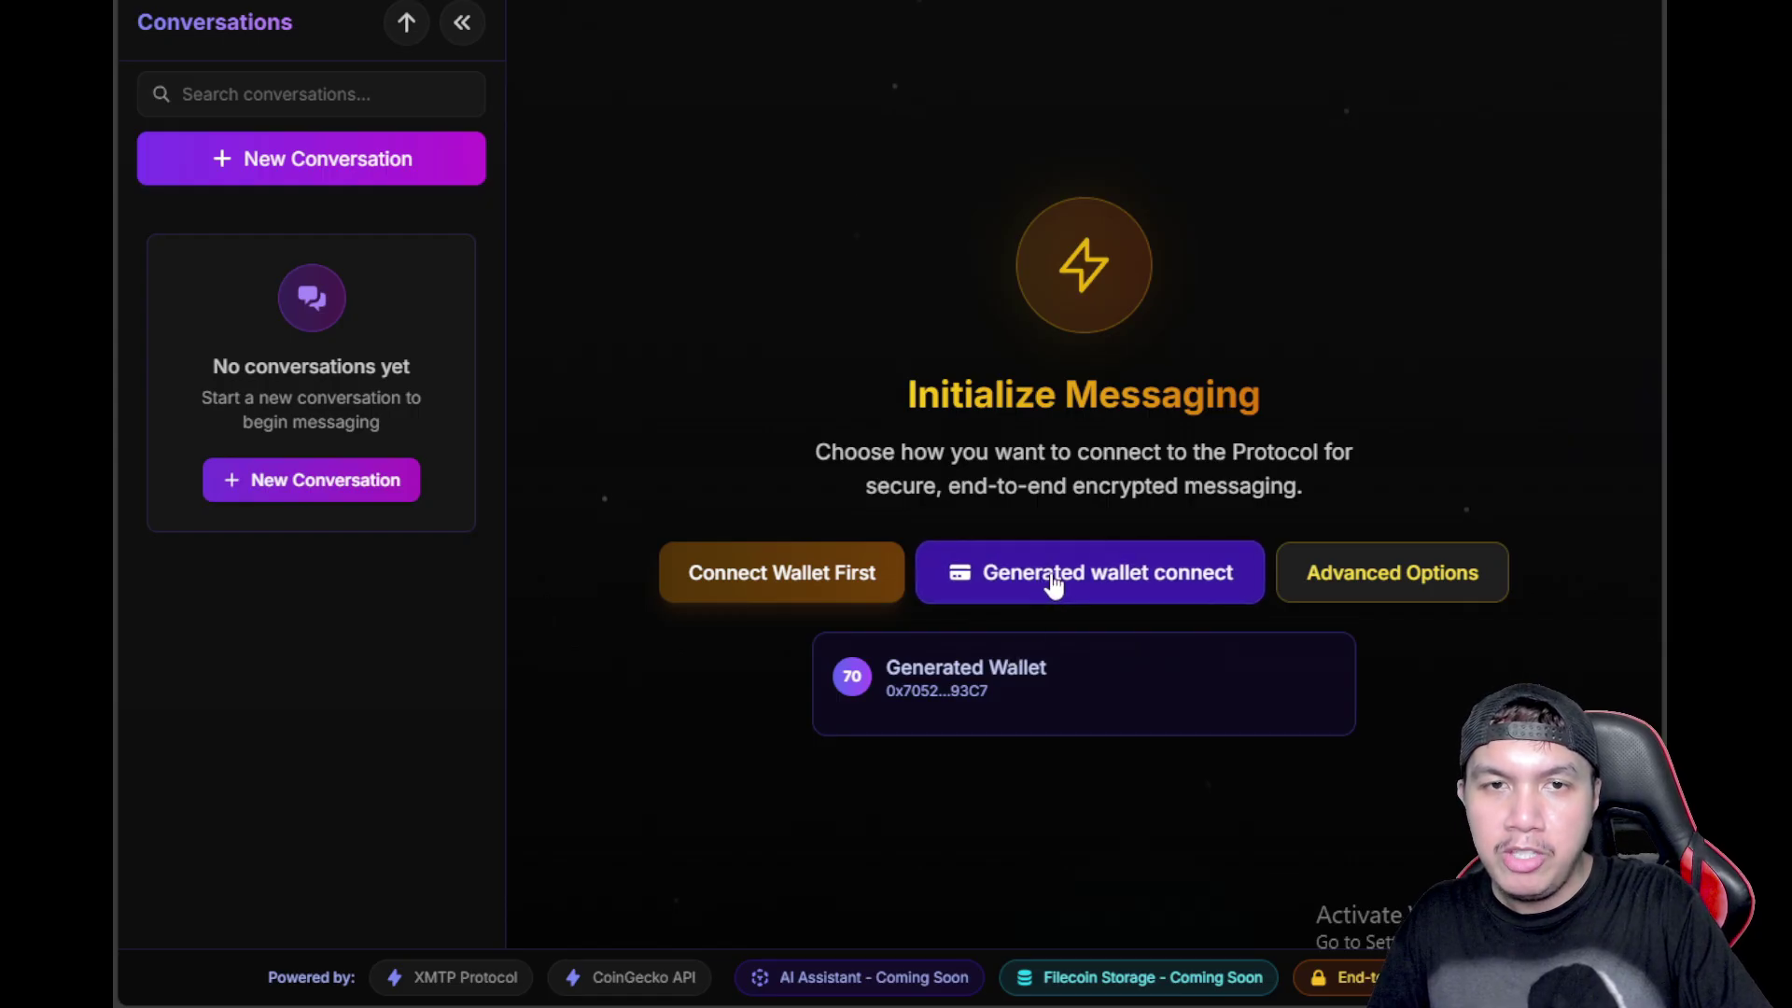
# Connect and initialize the messaging protocol with the generated wallet
pyautogui.click(1053, 585)
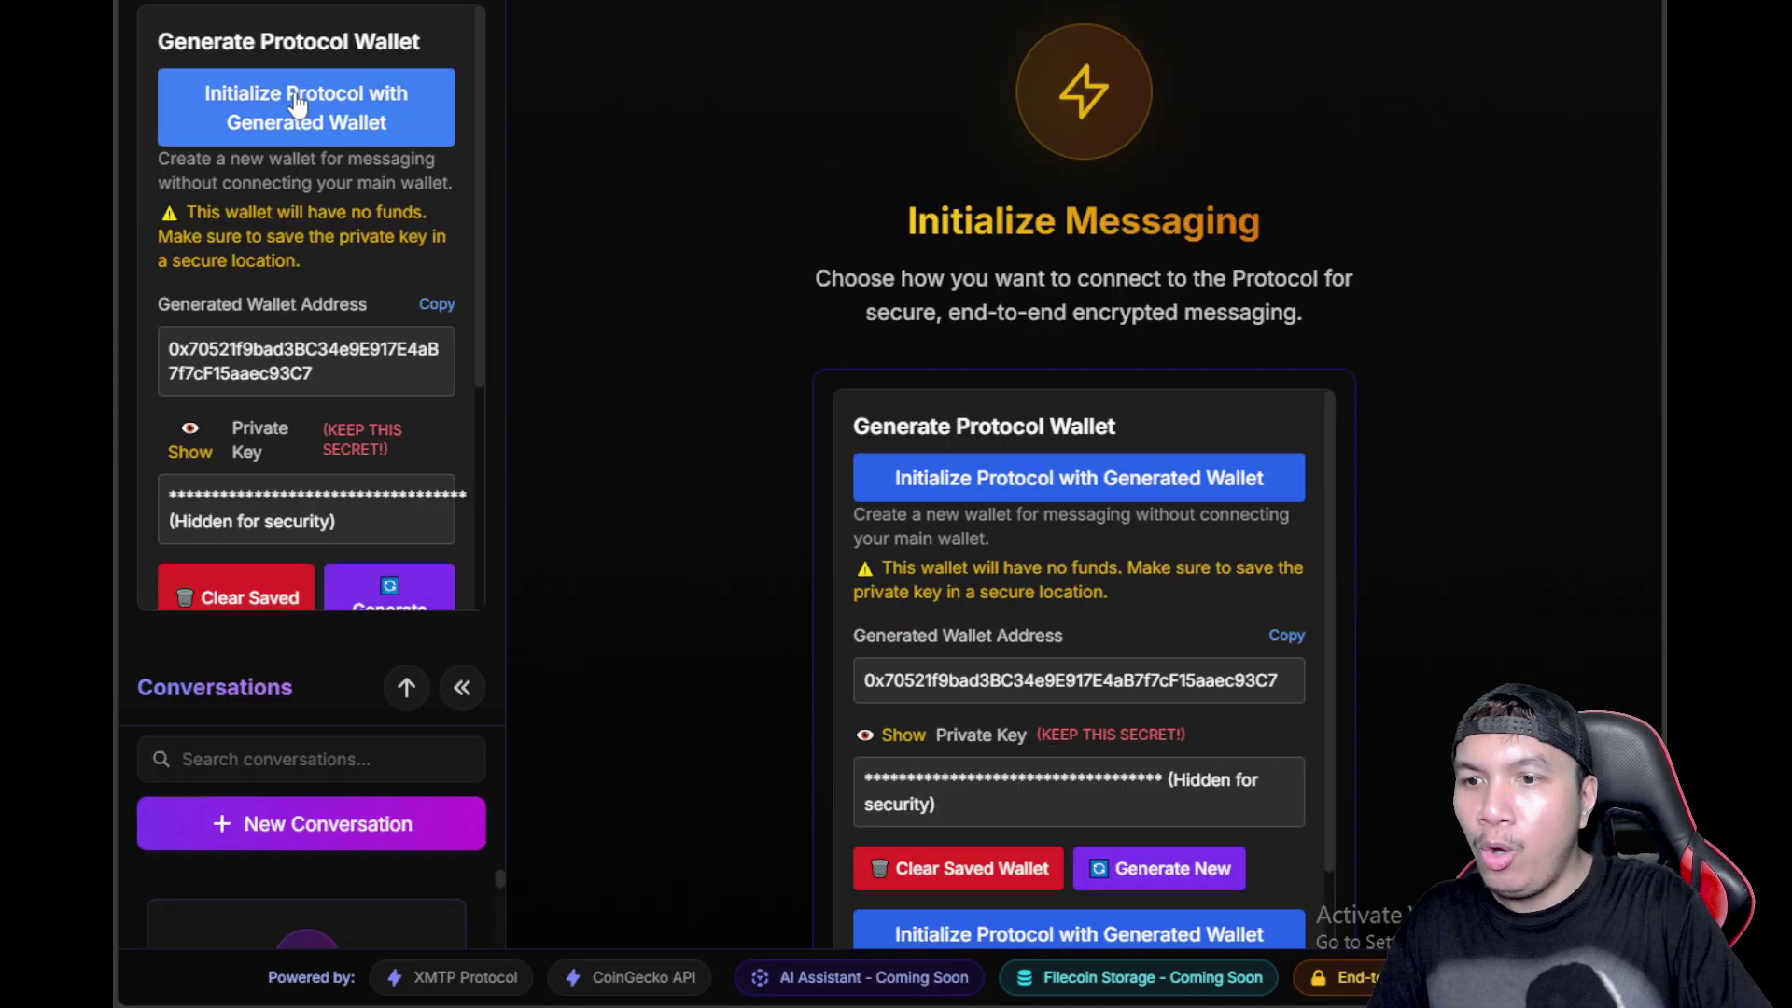
pyautogui.scroll(-3, 330, 71)
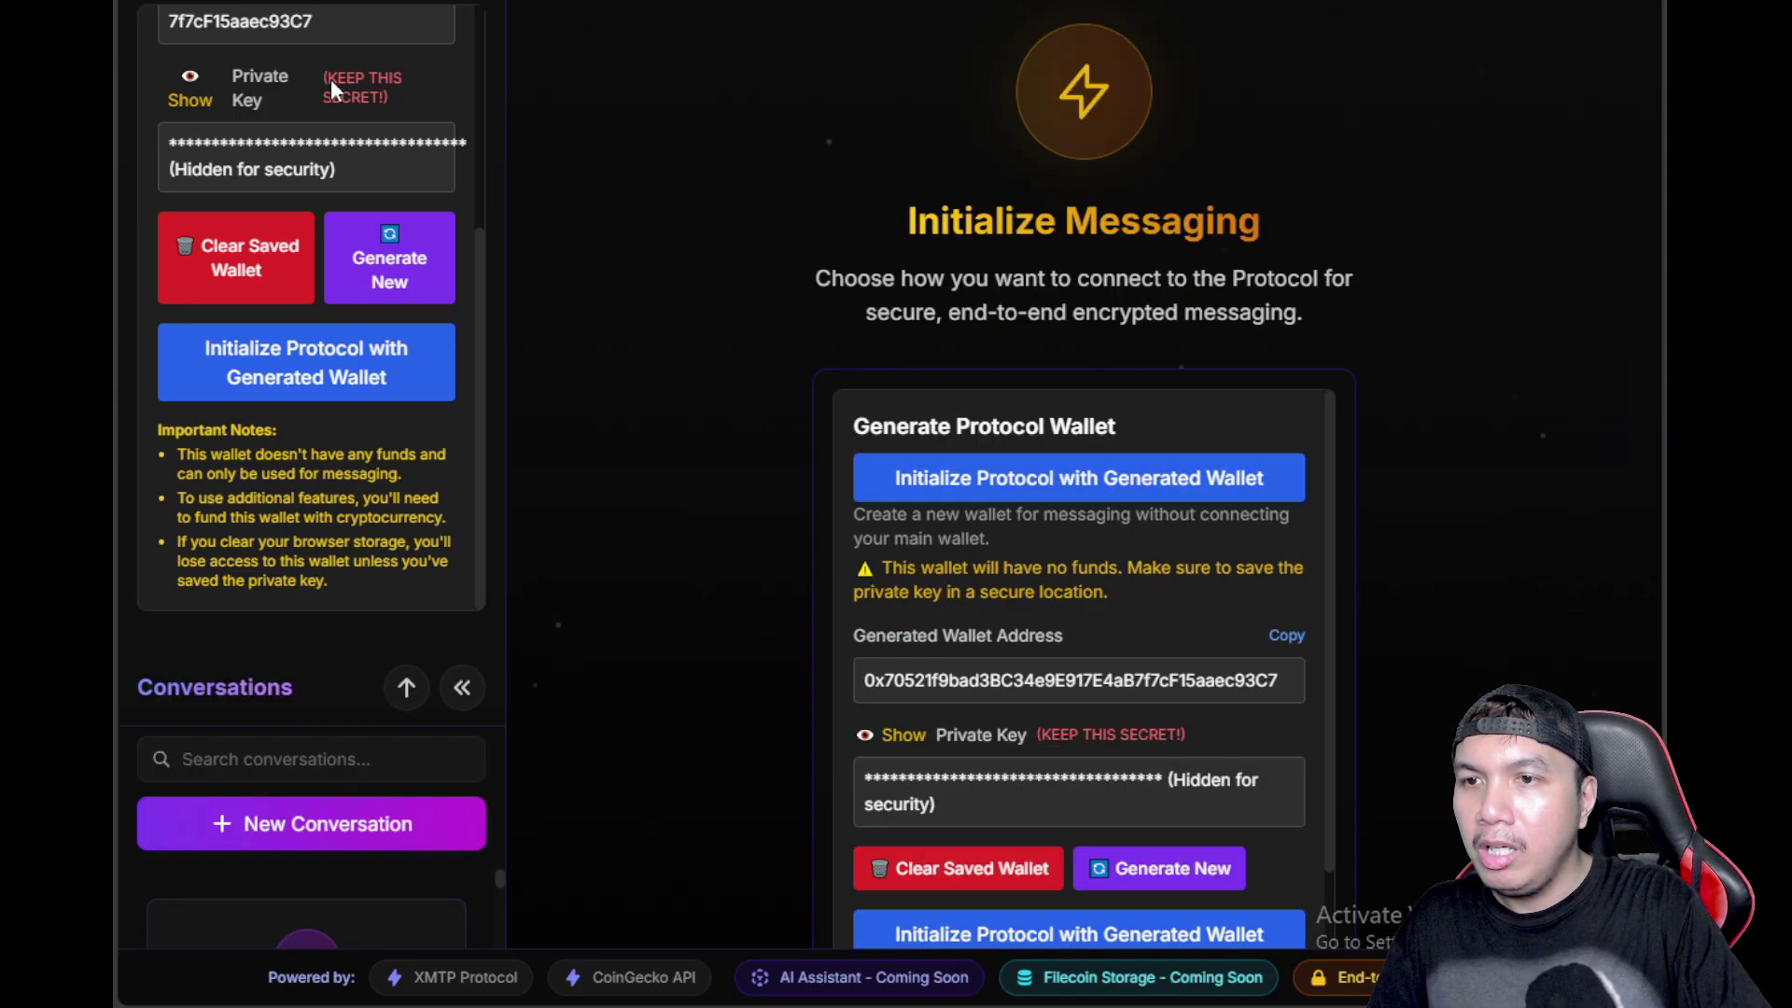
pyautogui.click(302, 368)
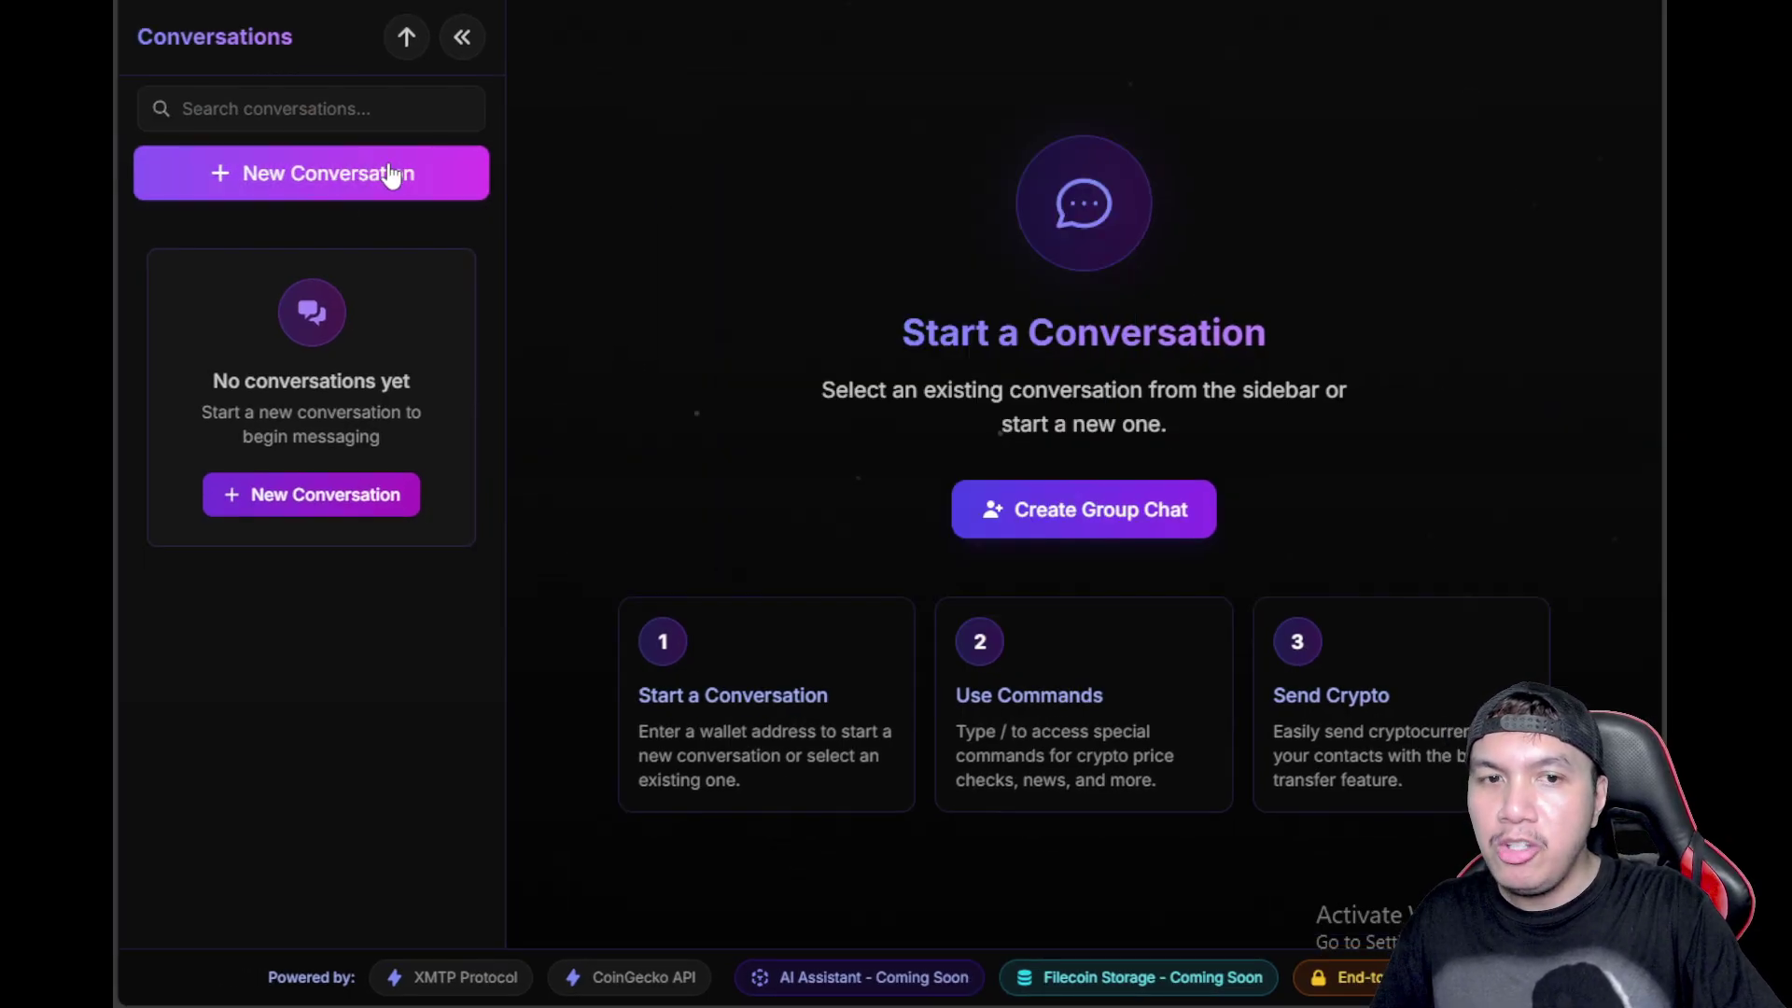
# Start a new conversation with the pasted wallet address 0x1324...2F0F
pyautogui.click(392, 175)
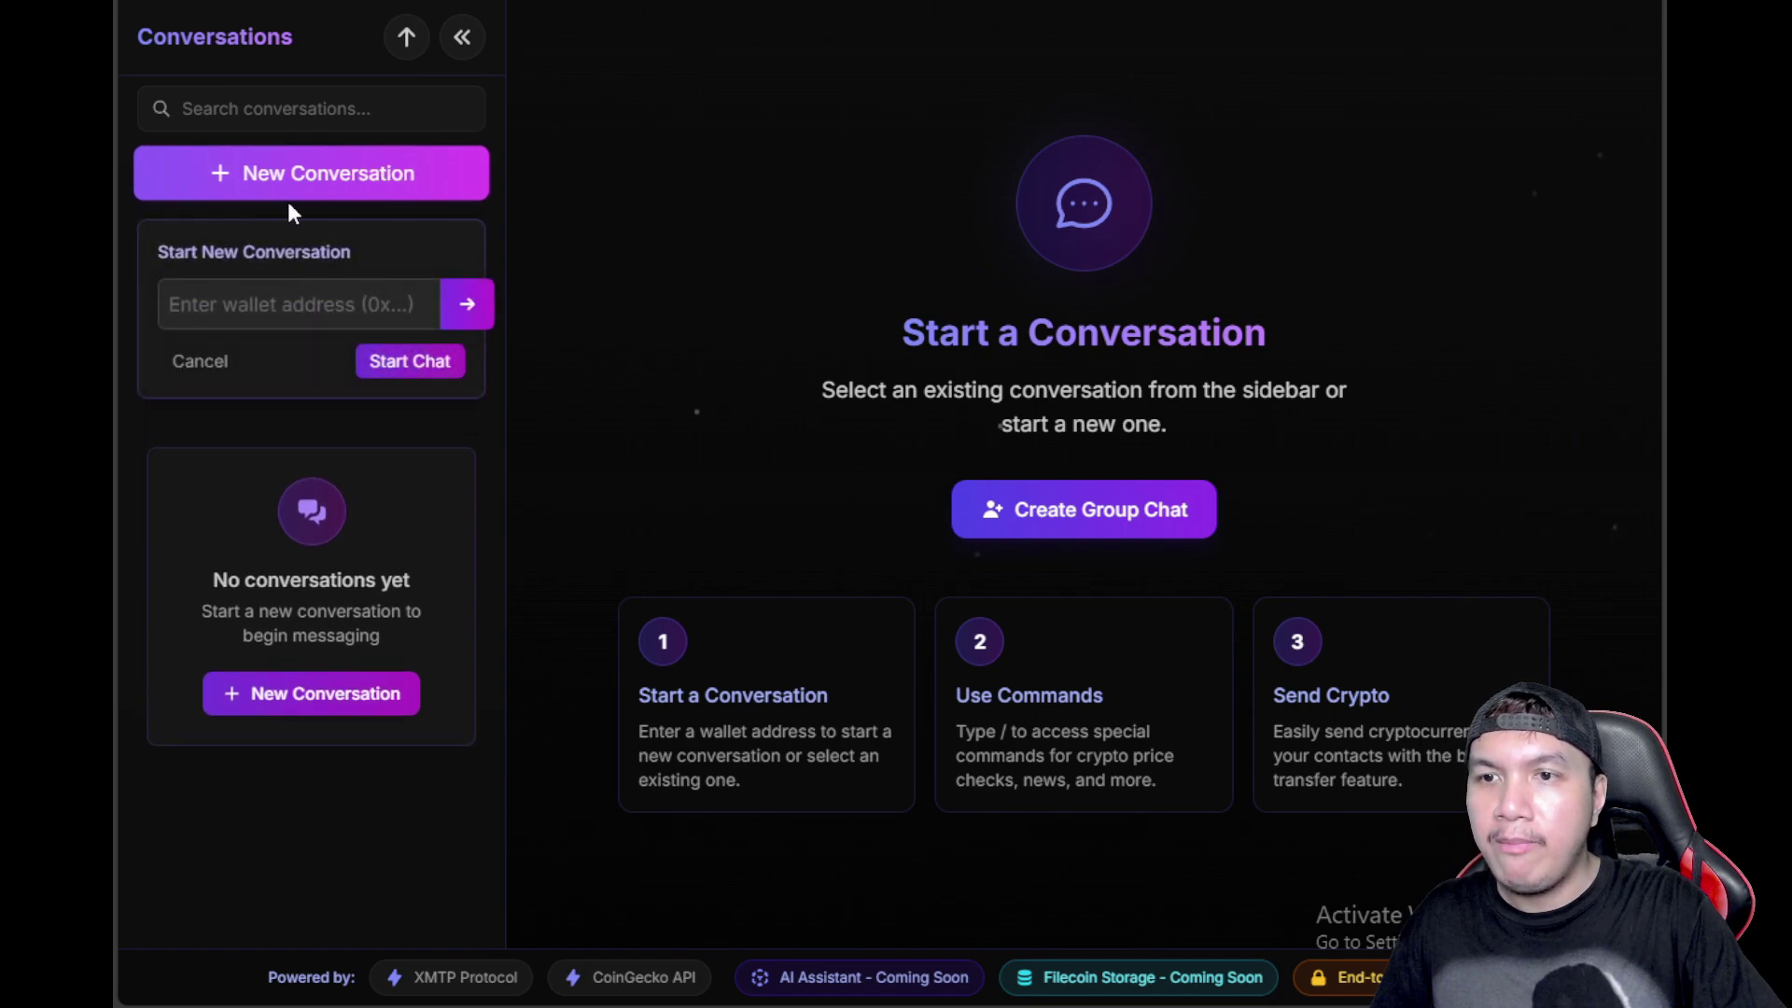
pyautogui.click(274, 304)
pyautogui.hotkey('ctrl', 'v')
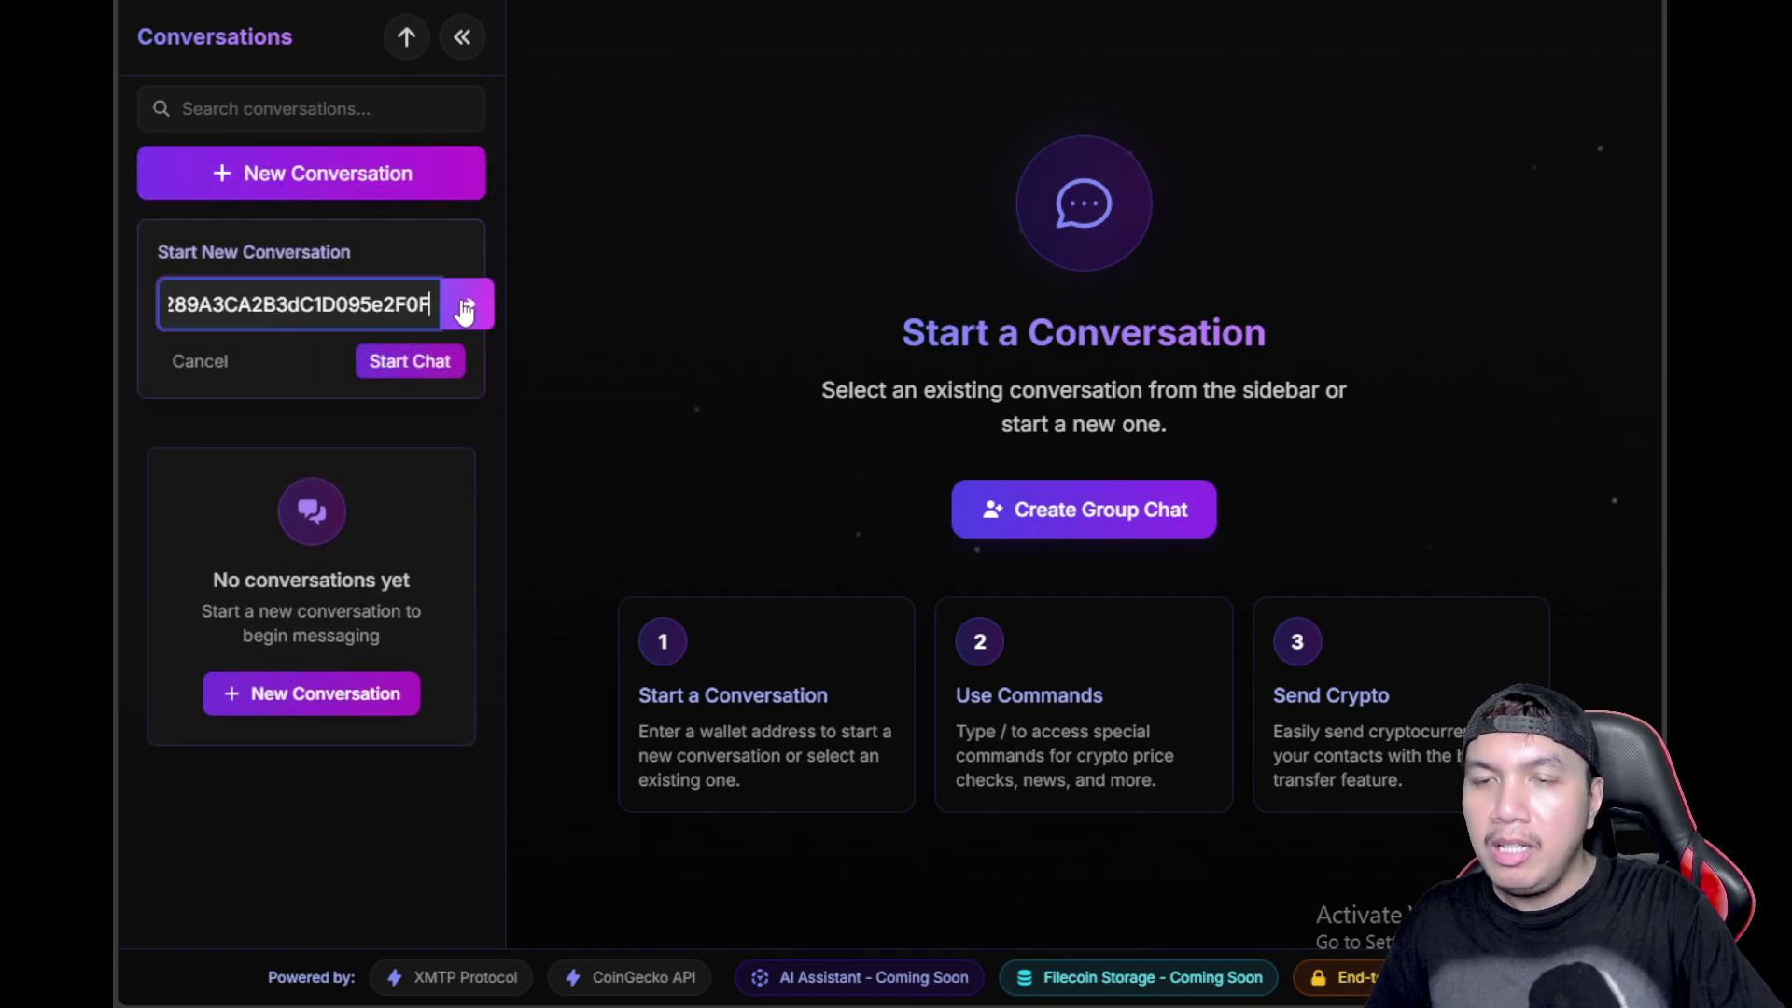
pyautogui.click(465, 309)
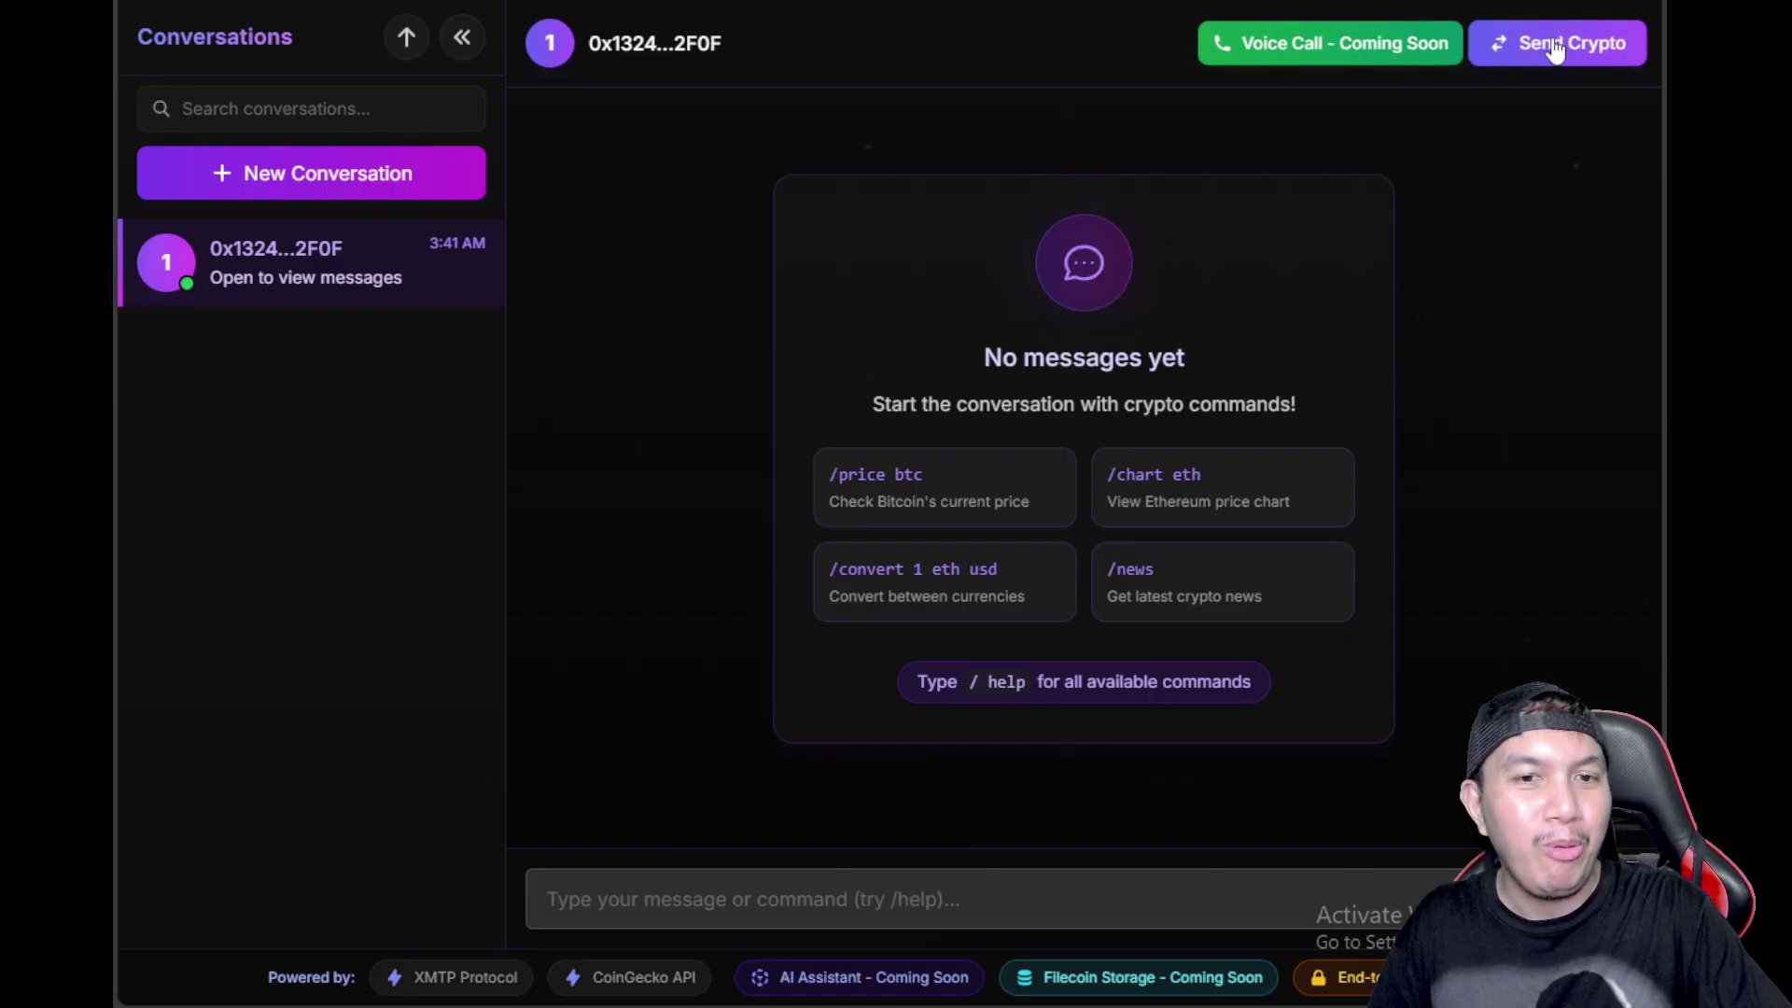
# Send 'Hello' from one wallet and reply 'Hi' from the other account's window
pyautogui.click(725, 899)
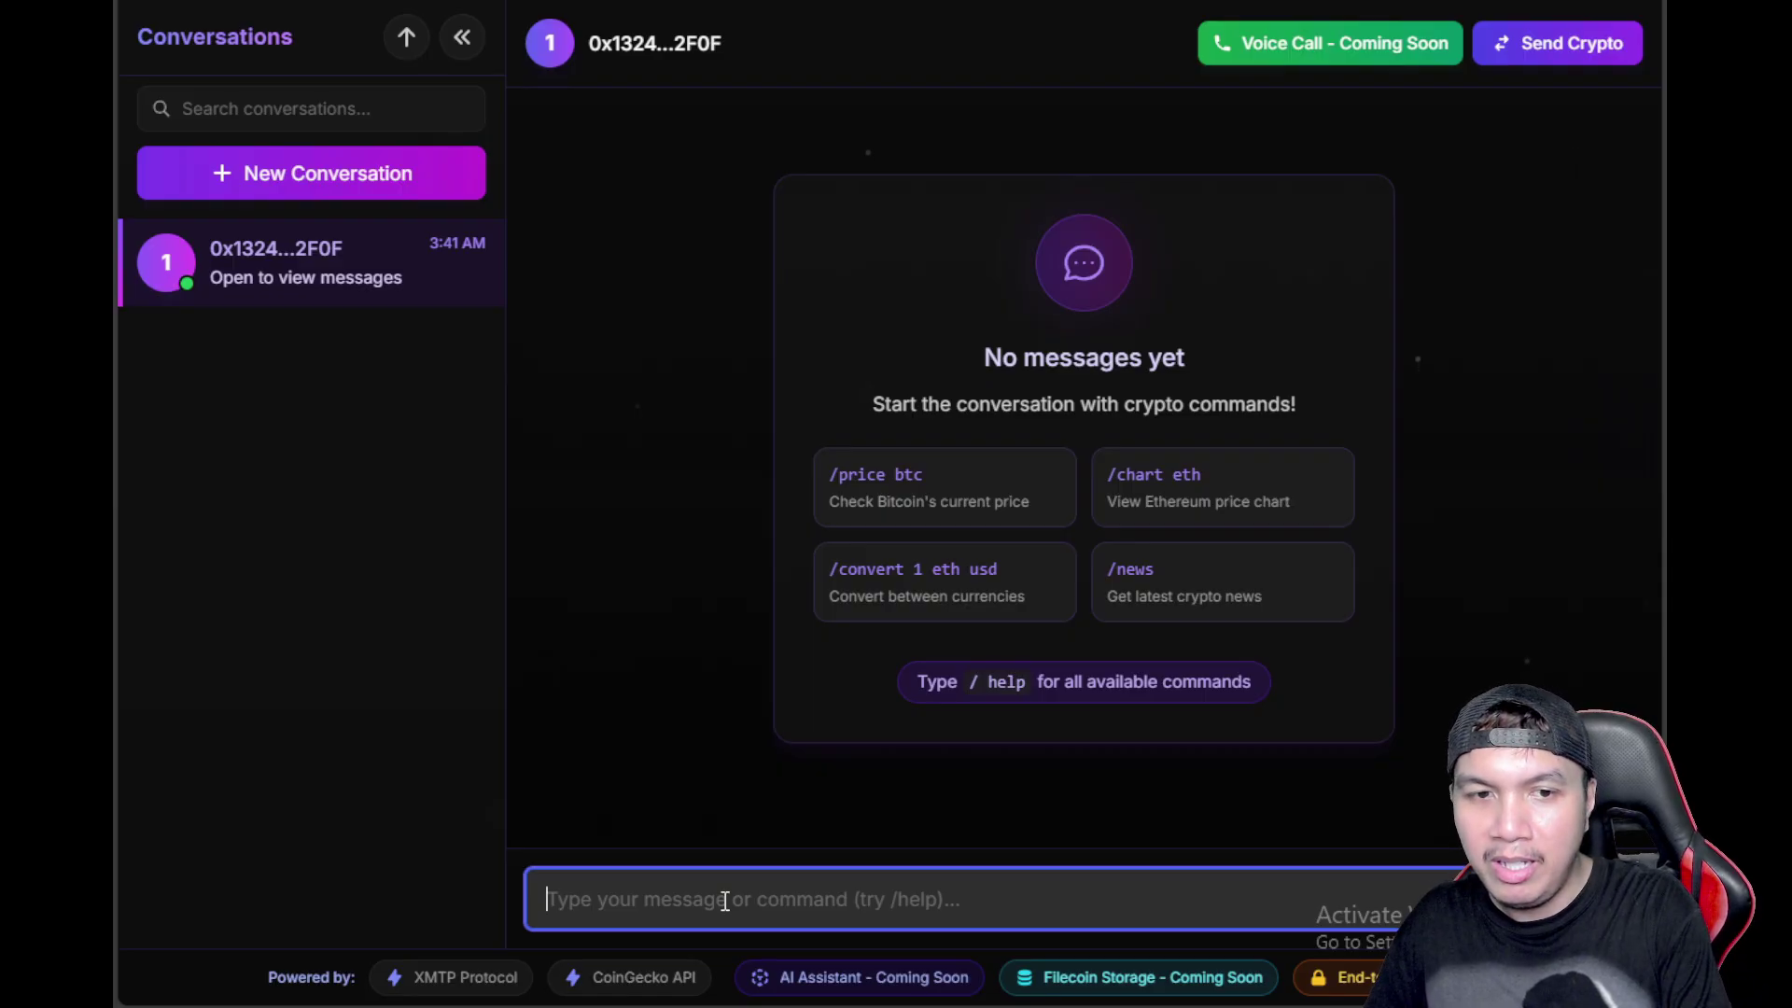
pyautogui.write('Hello')
pyautogui.press('Return')
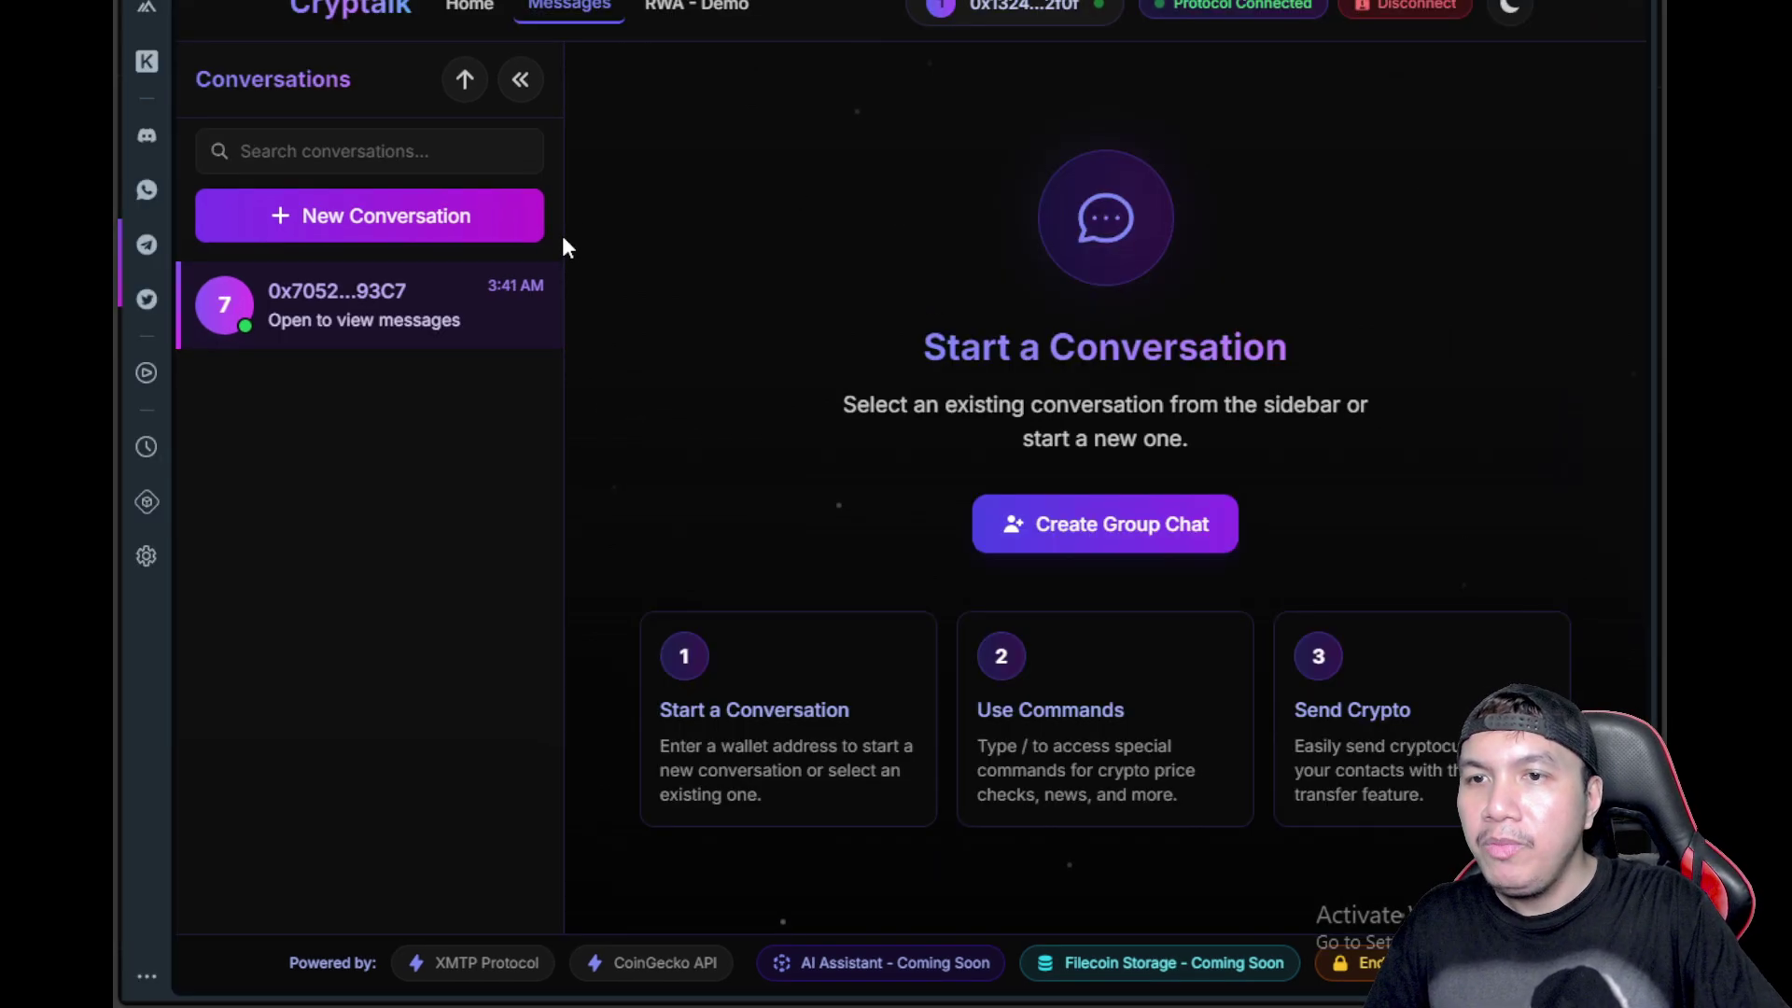
pyautogui.click(428, 321)
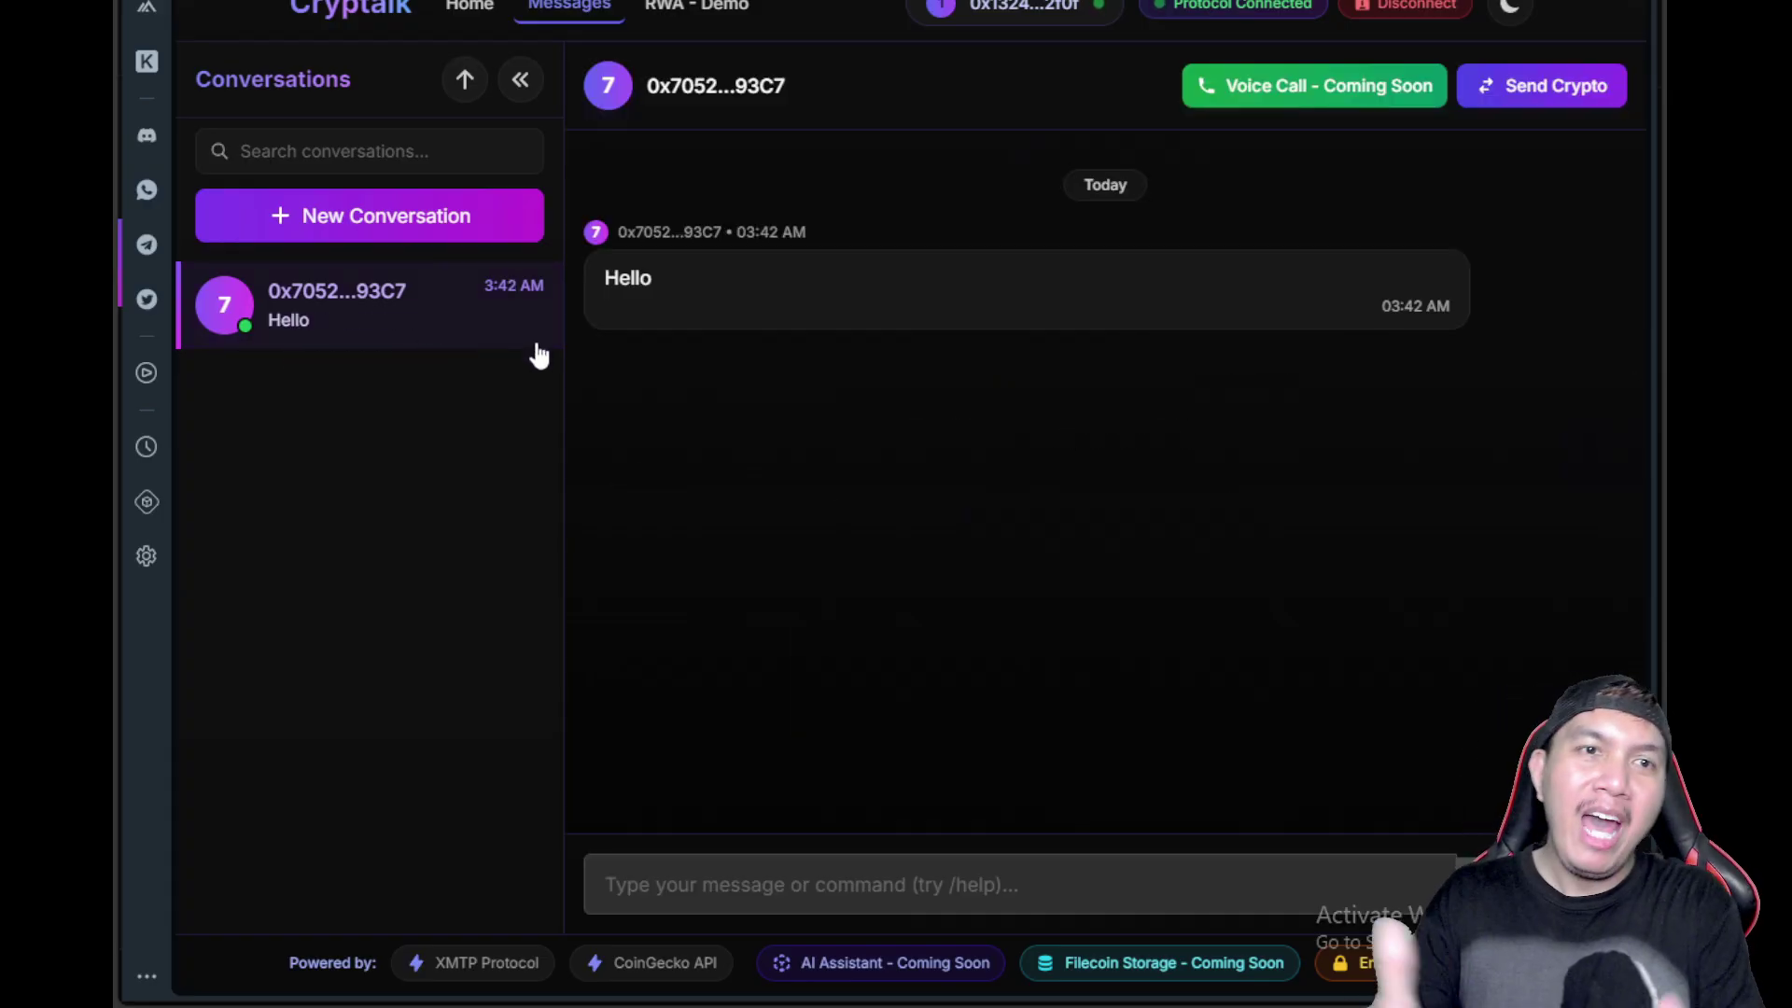
pyautogui.click(947, 879)
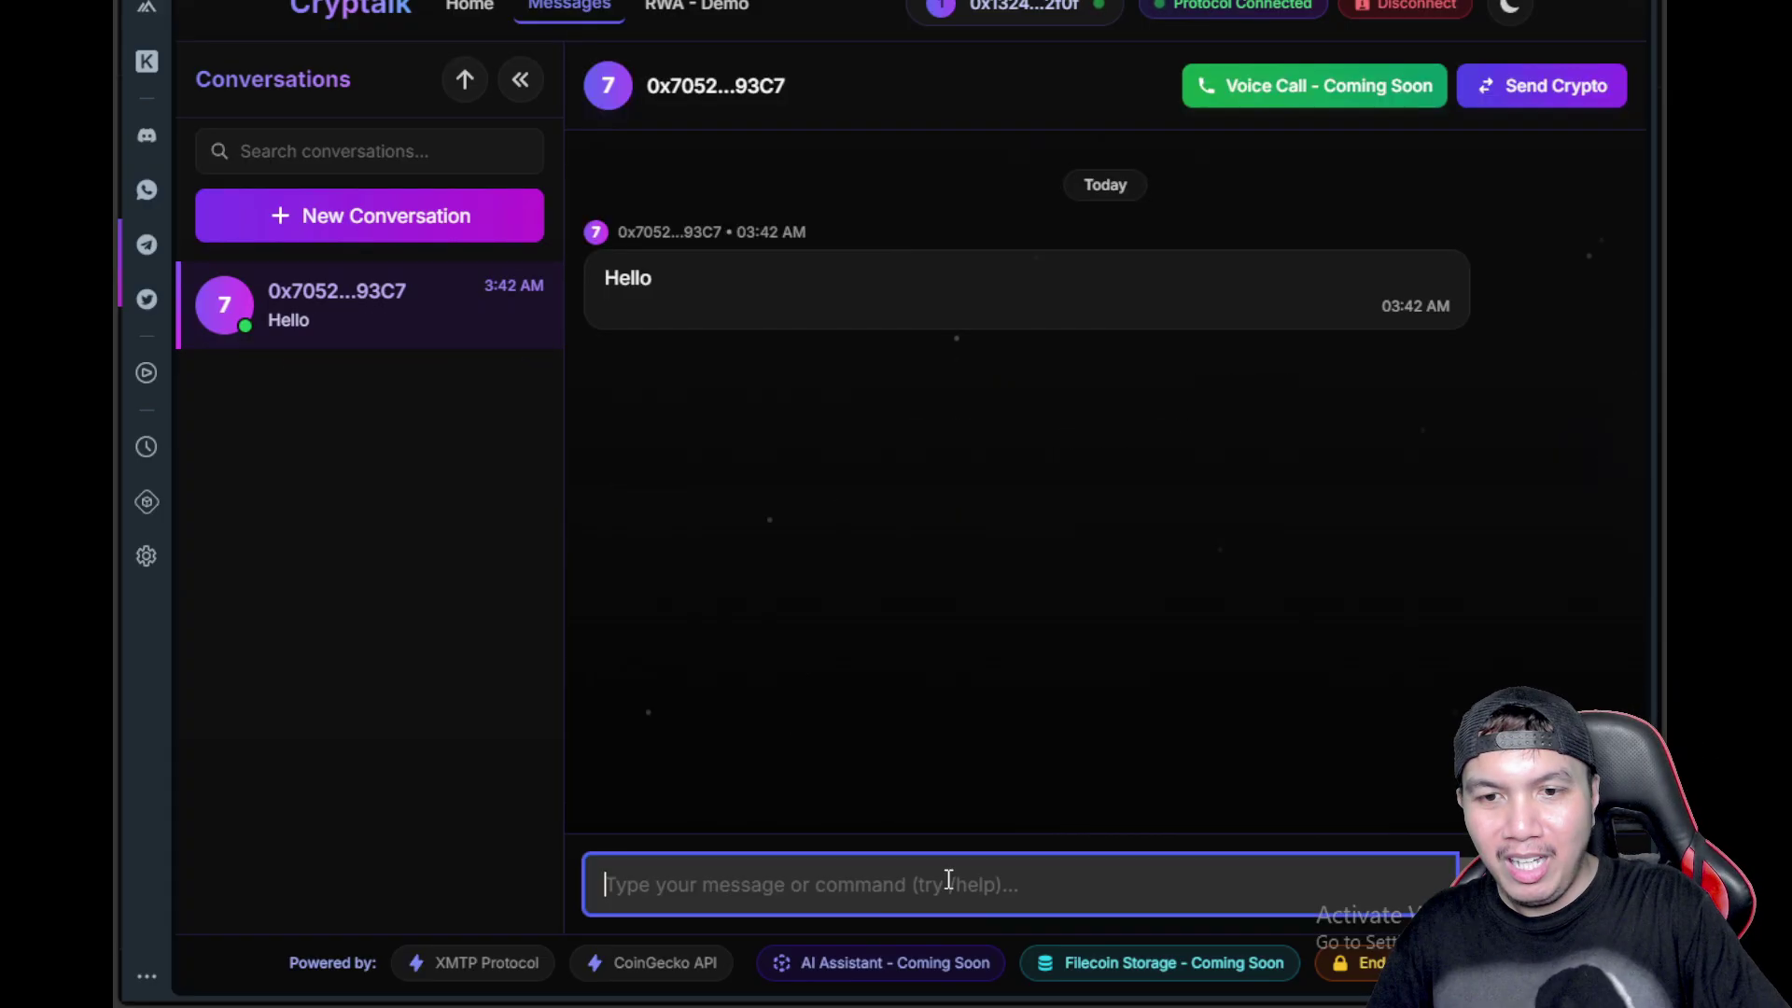
pyautogui.write('Hi')
pyautogui.press('Return')
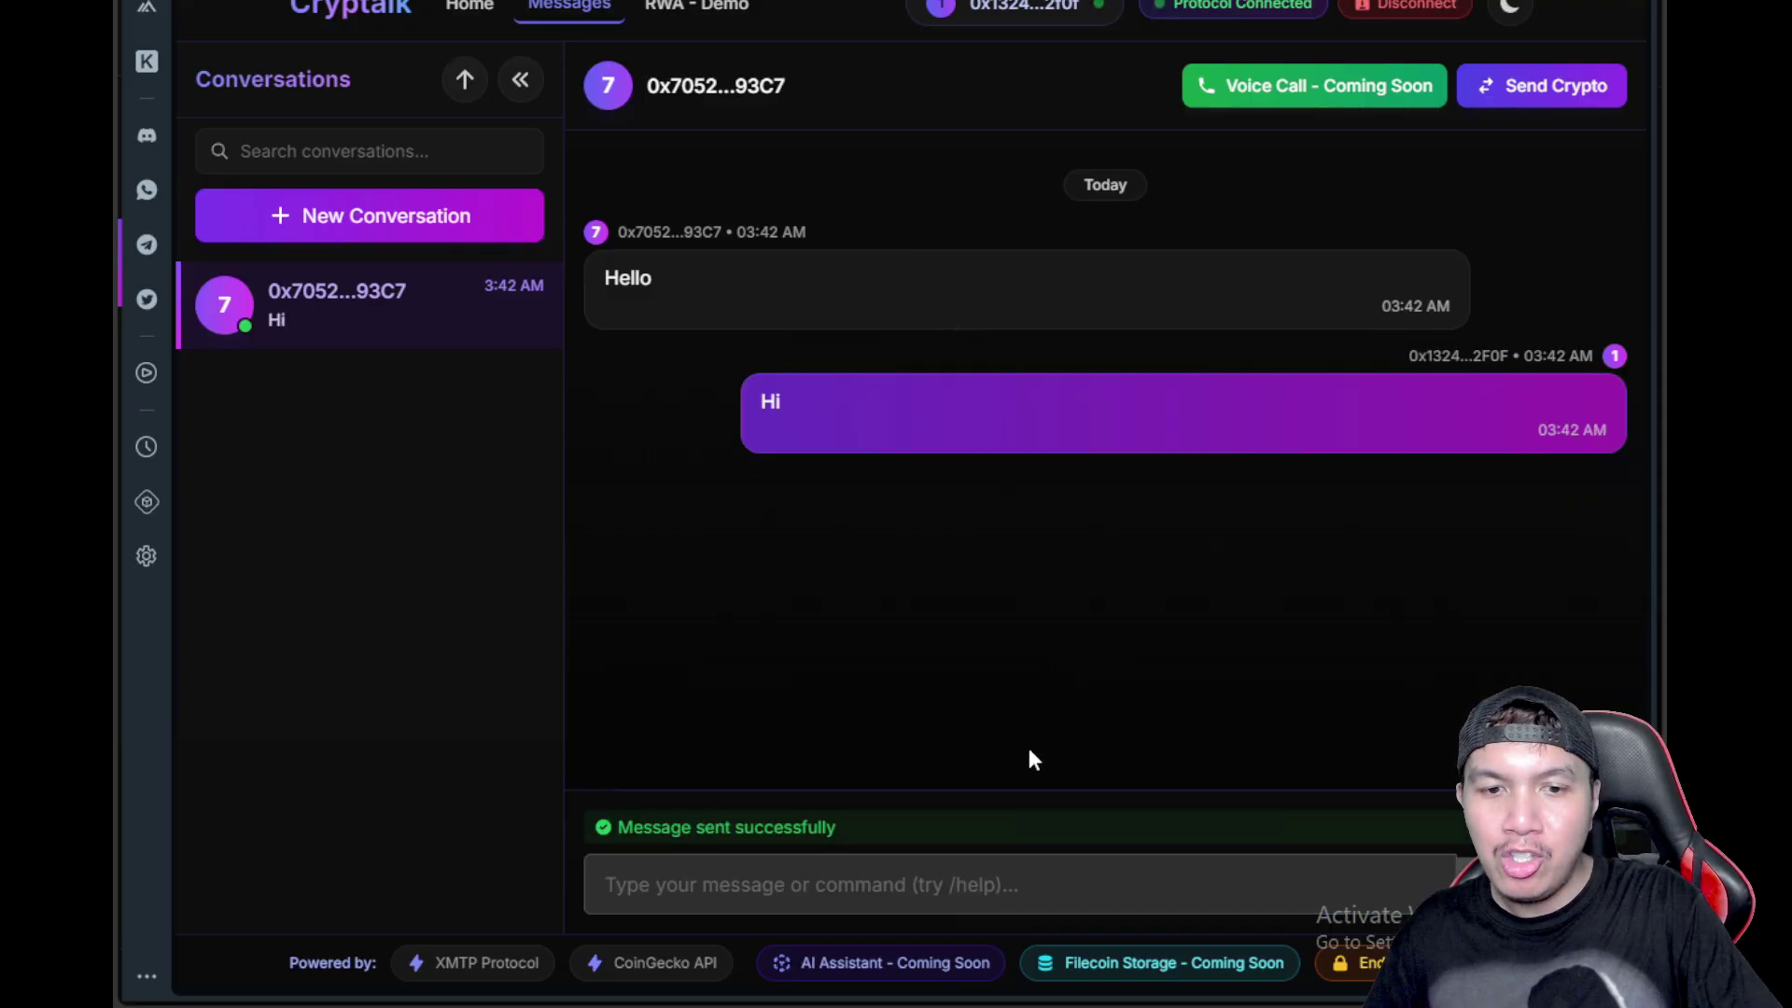
pyautogui.click(972, 897)
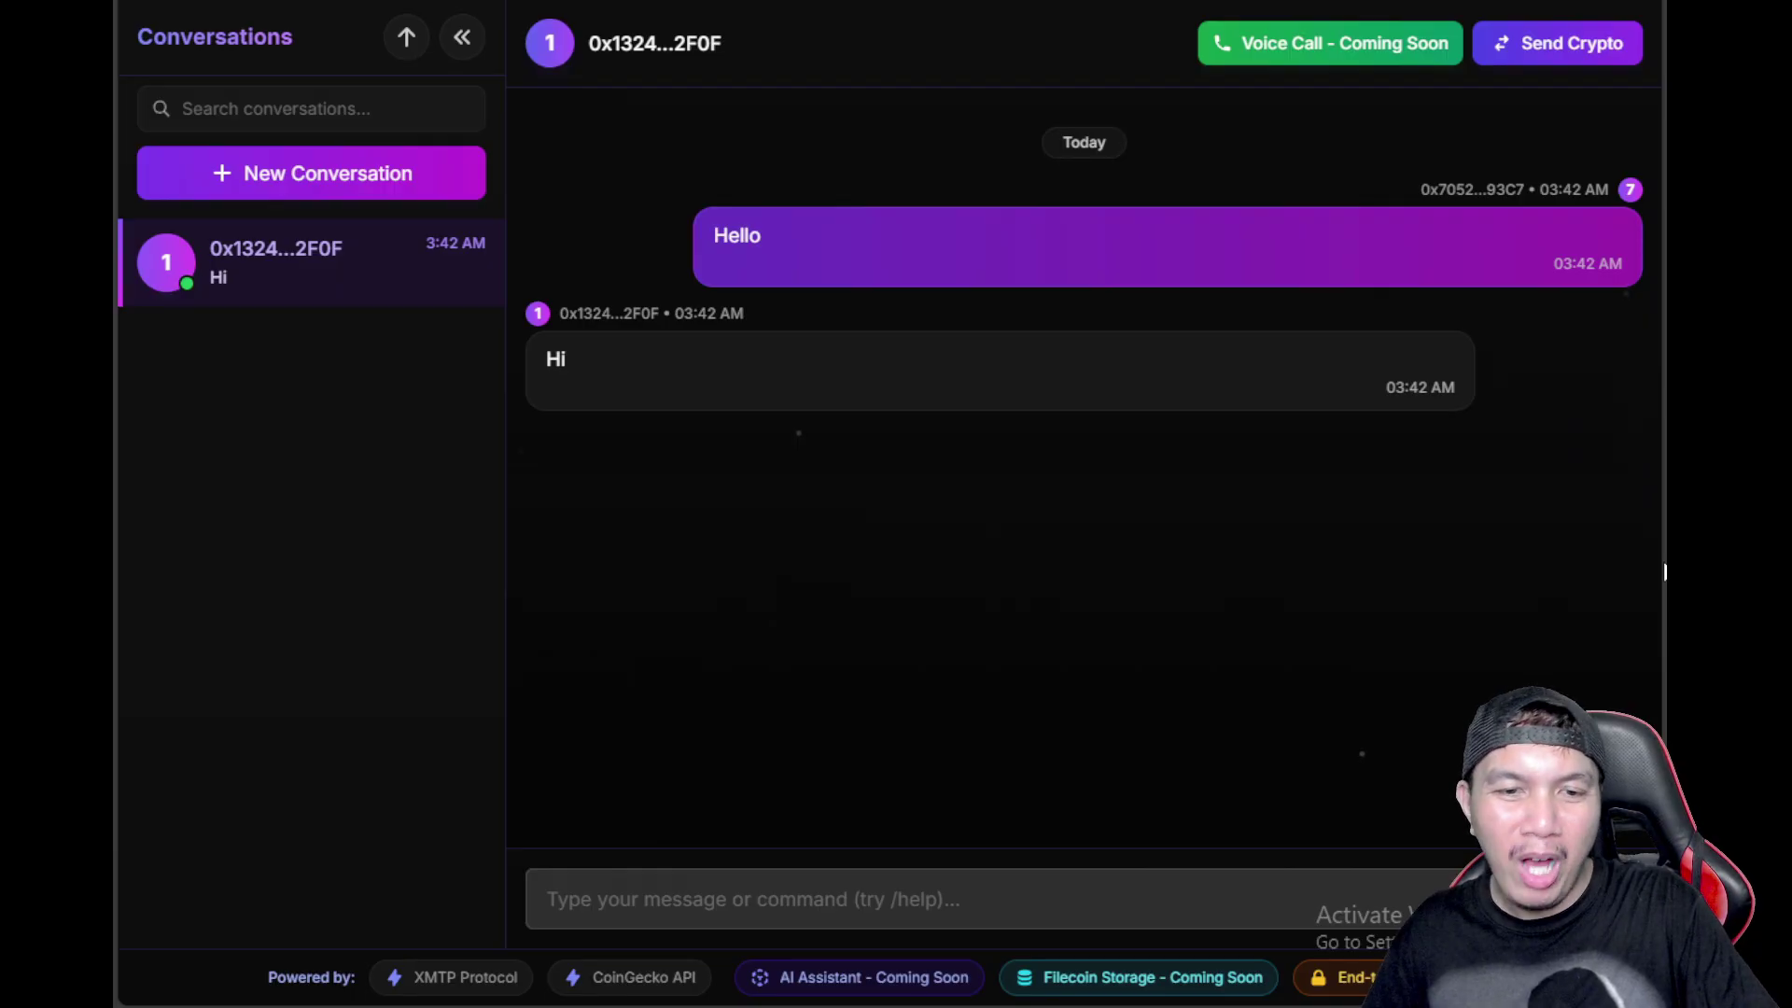
# Attach and send the image nfnew13.png in the conversation
pyautogui.click(1153, 978)
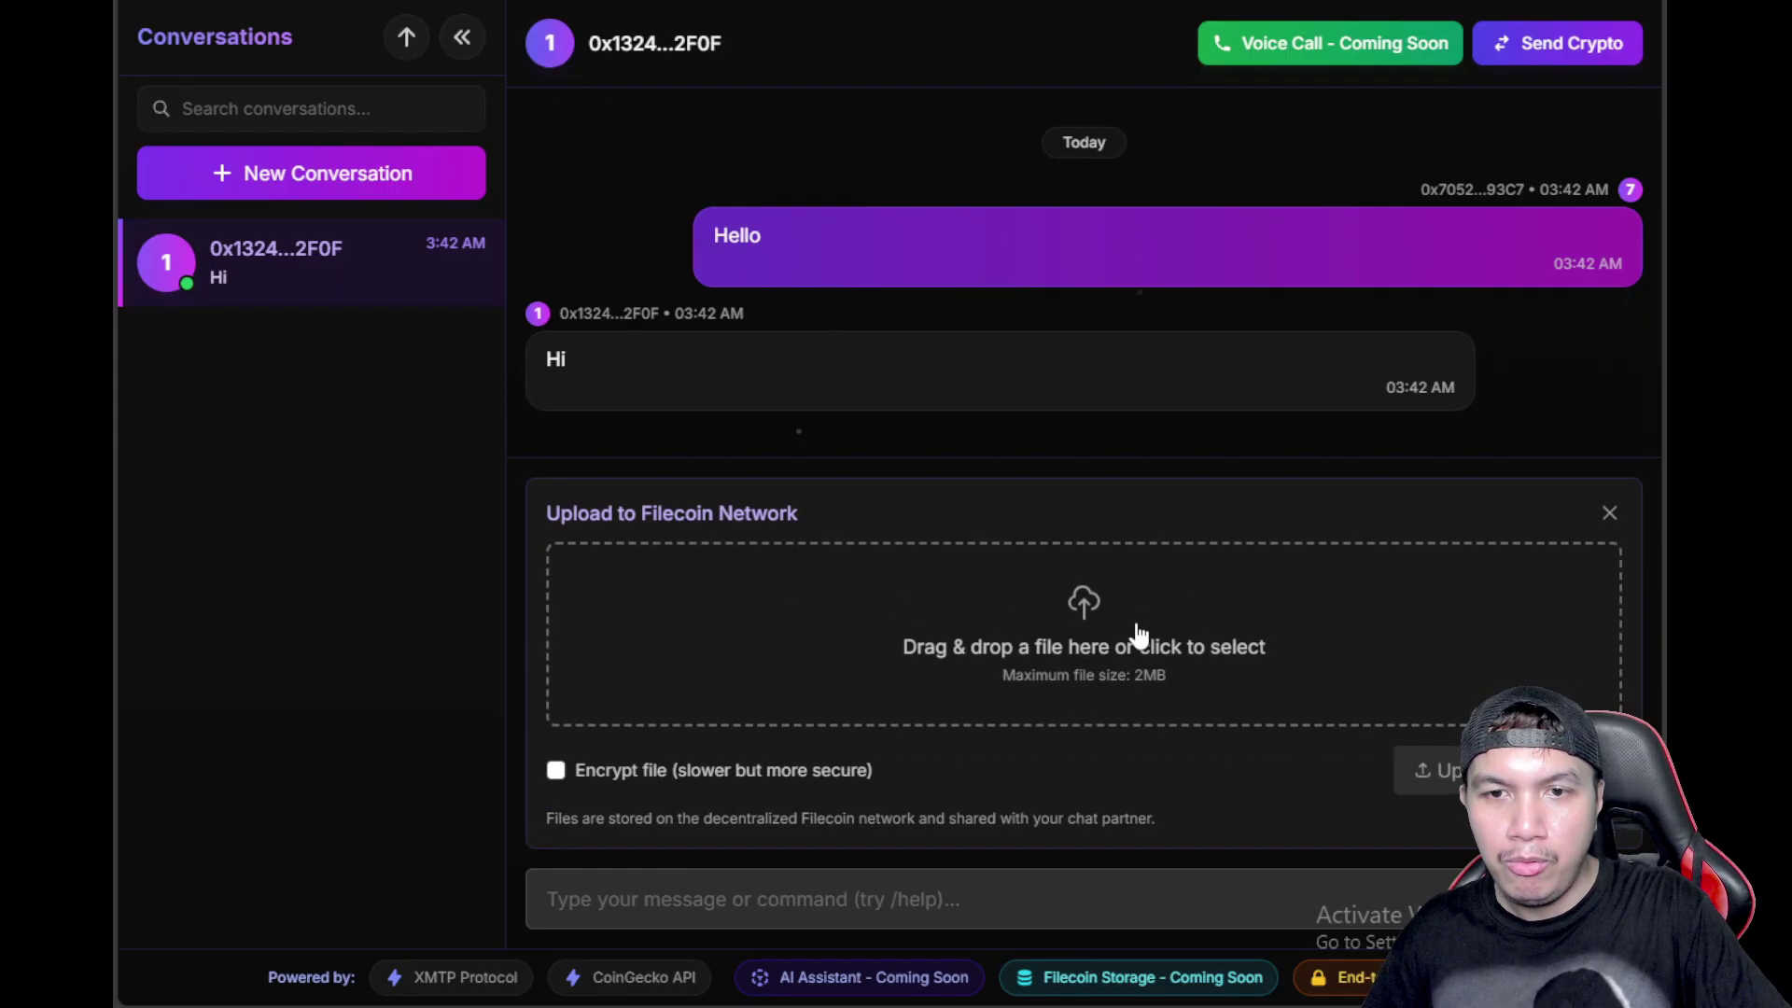
pyautogui.doubleClick(681, 700)
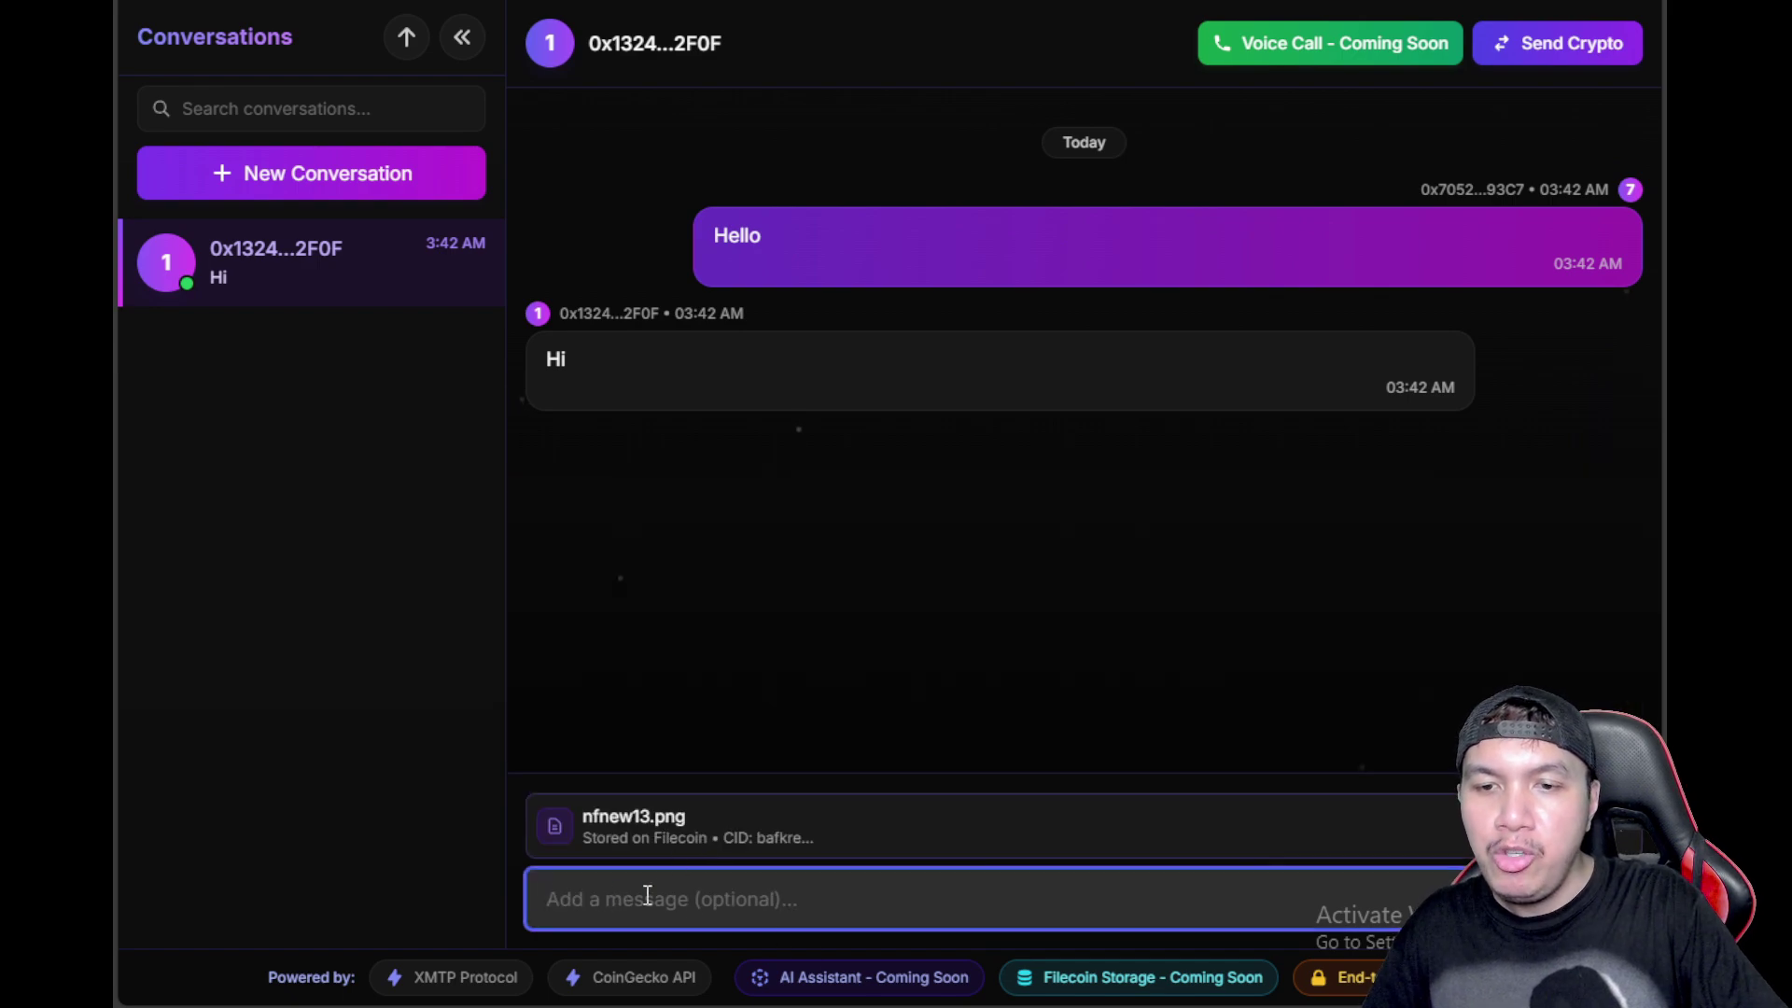
pyautogui.write('Hey')
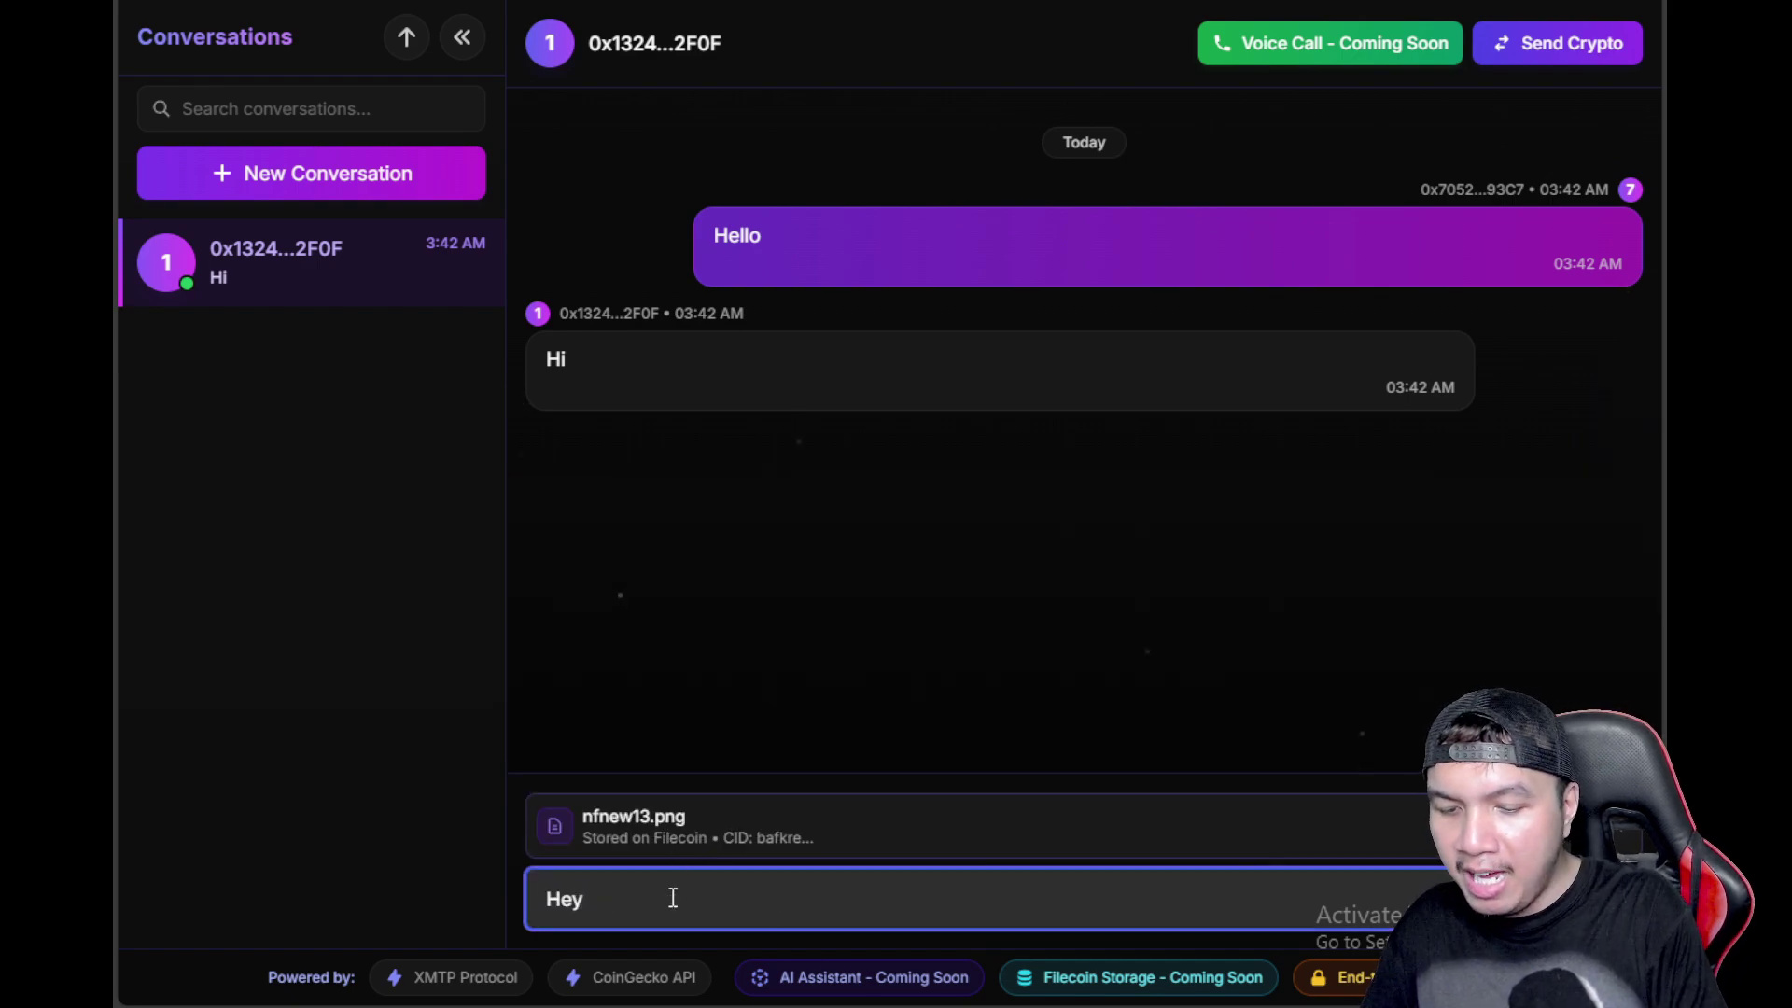
pyautogui.write(' I got somethi')
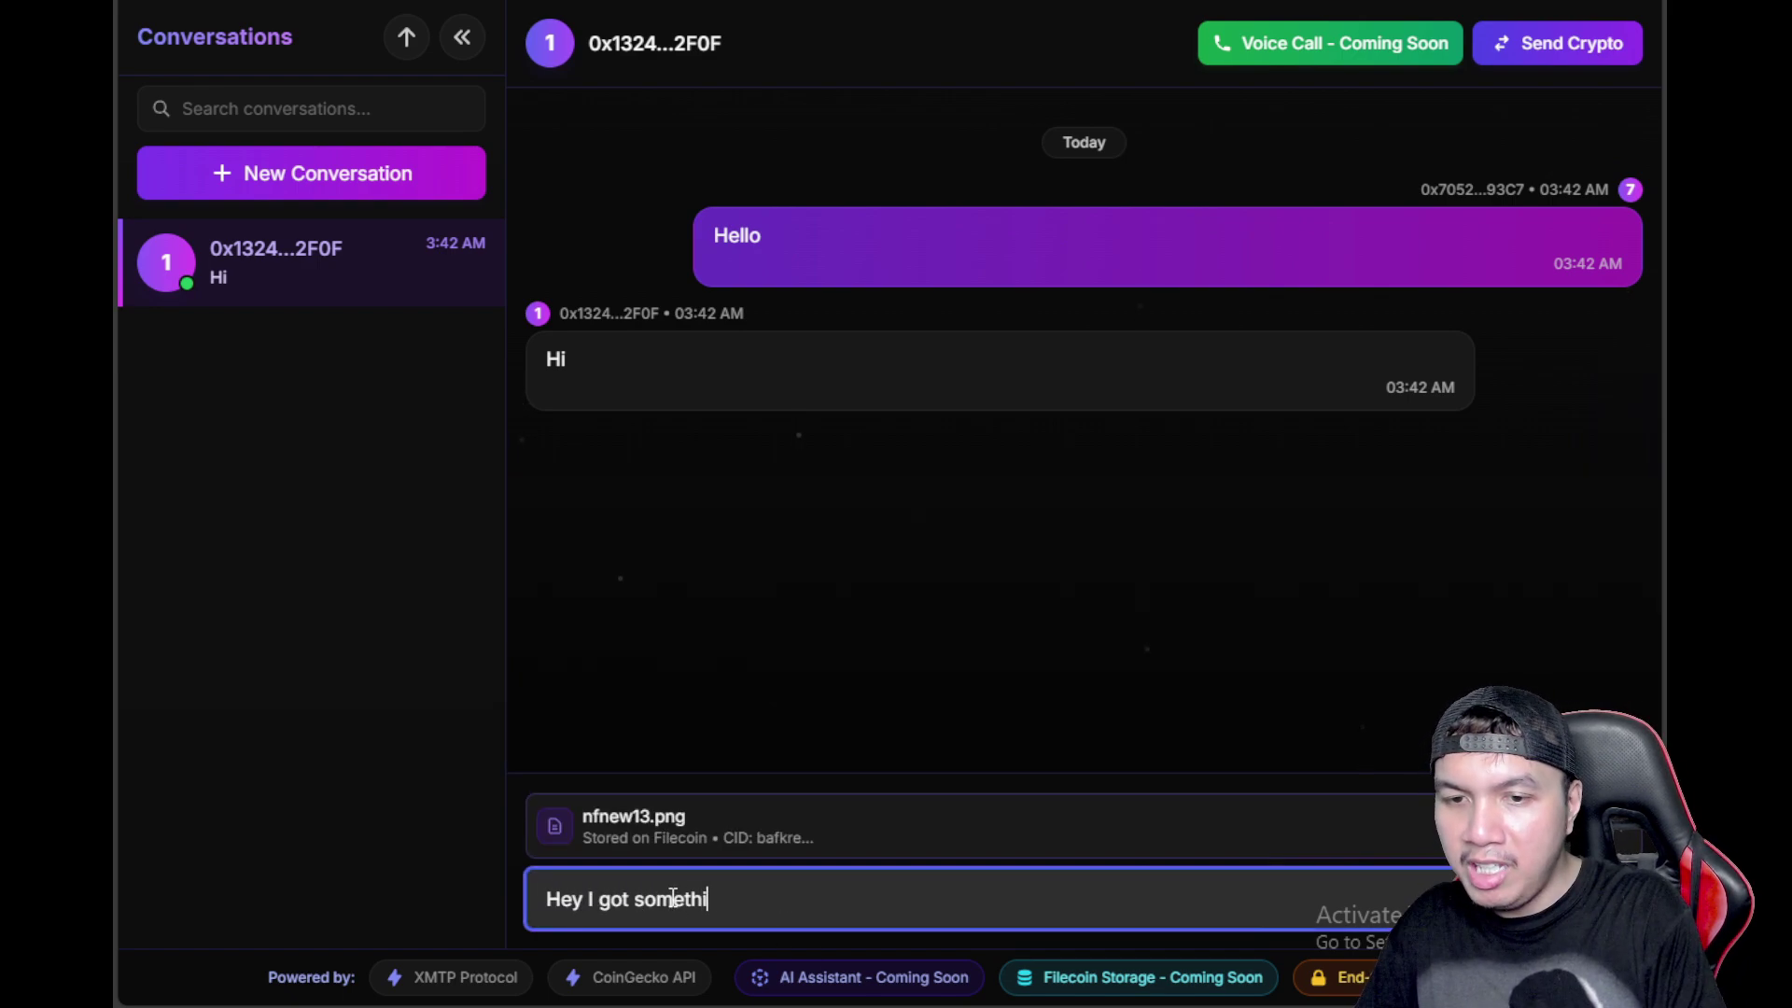
pyautogui.write('ng for you')
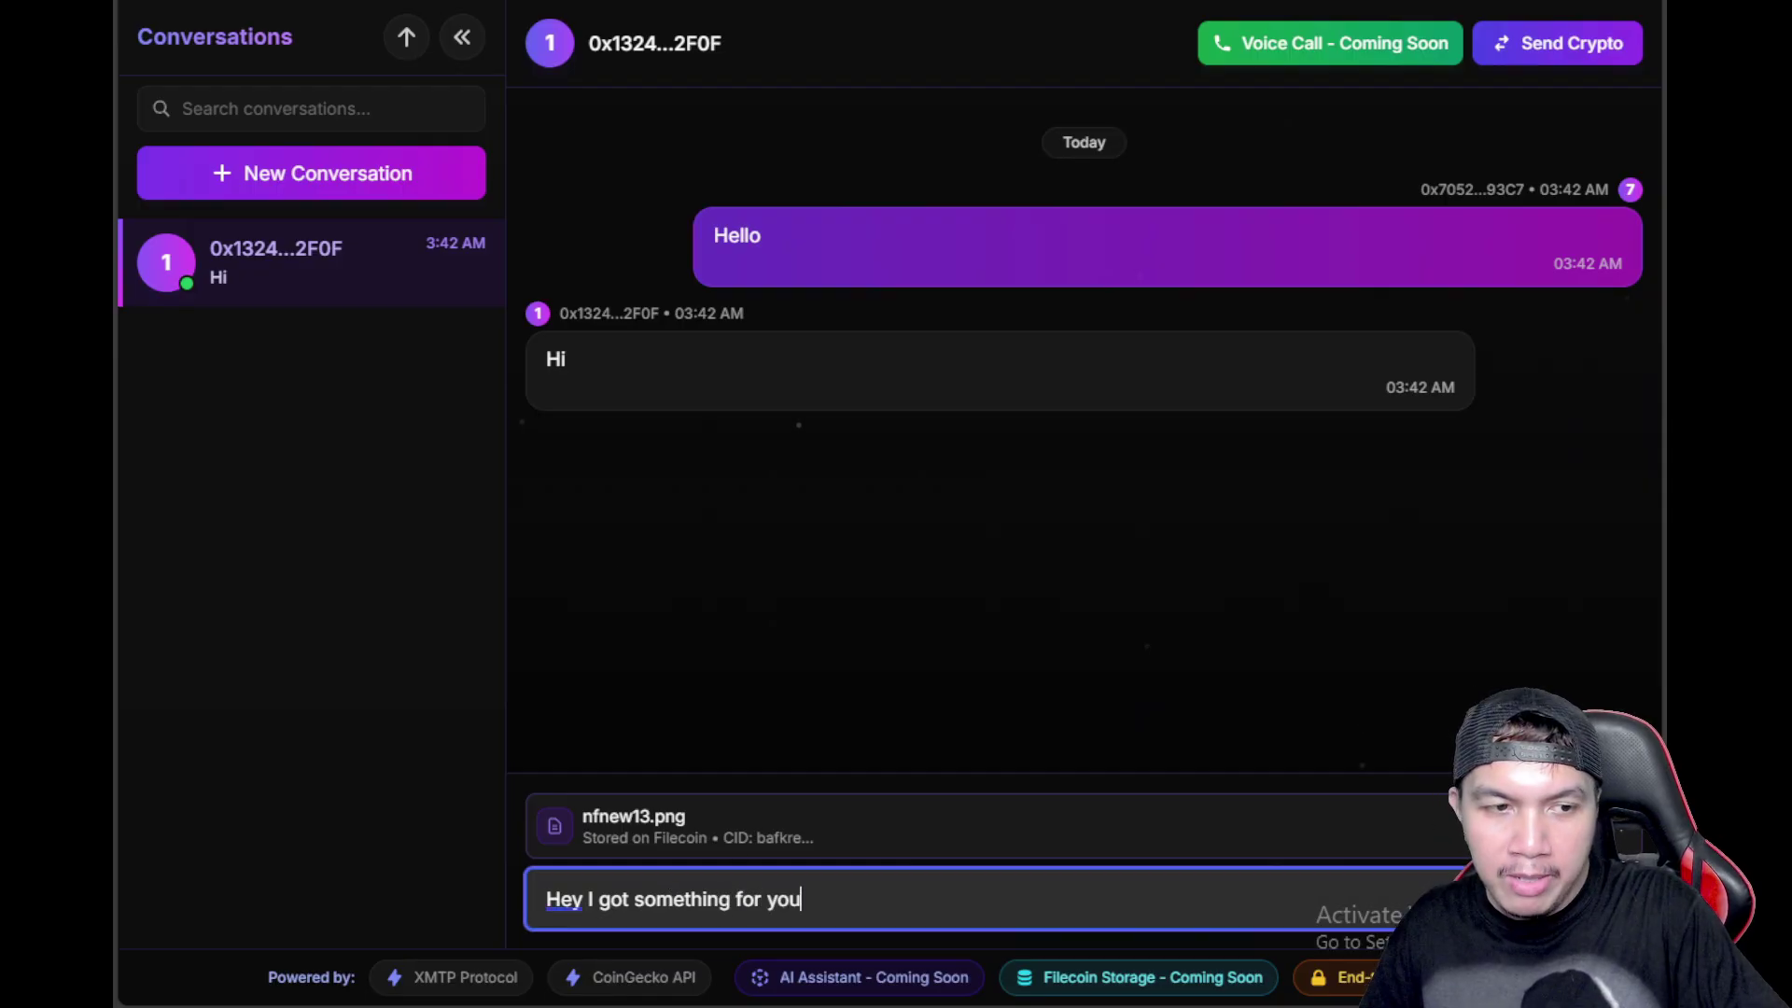
pyautogui.press('Return')
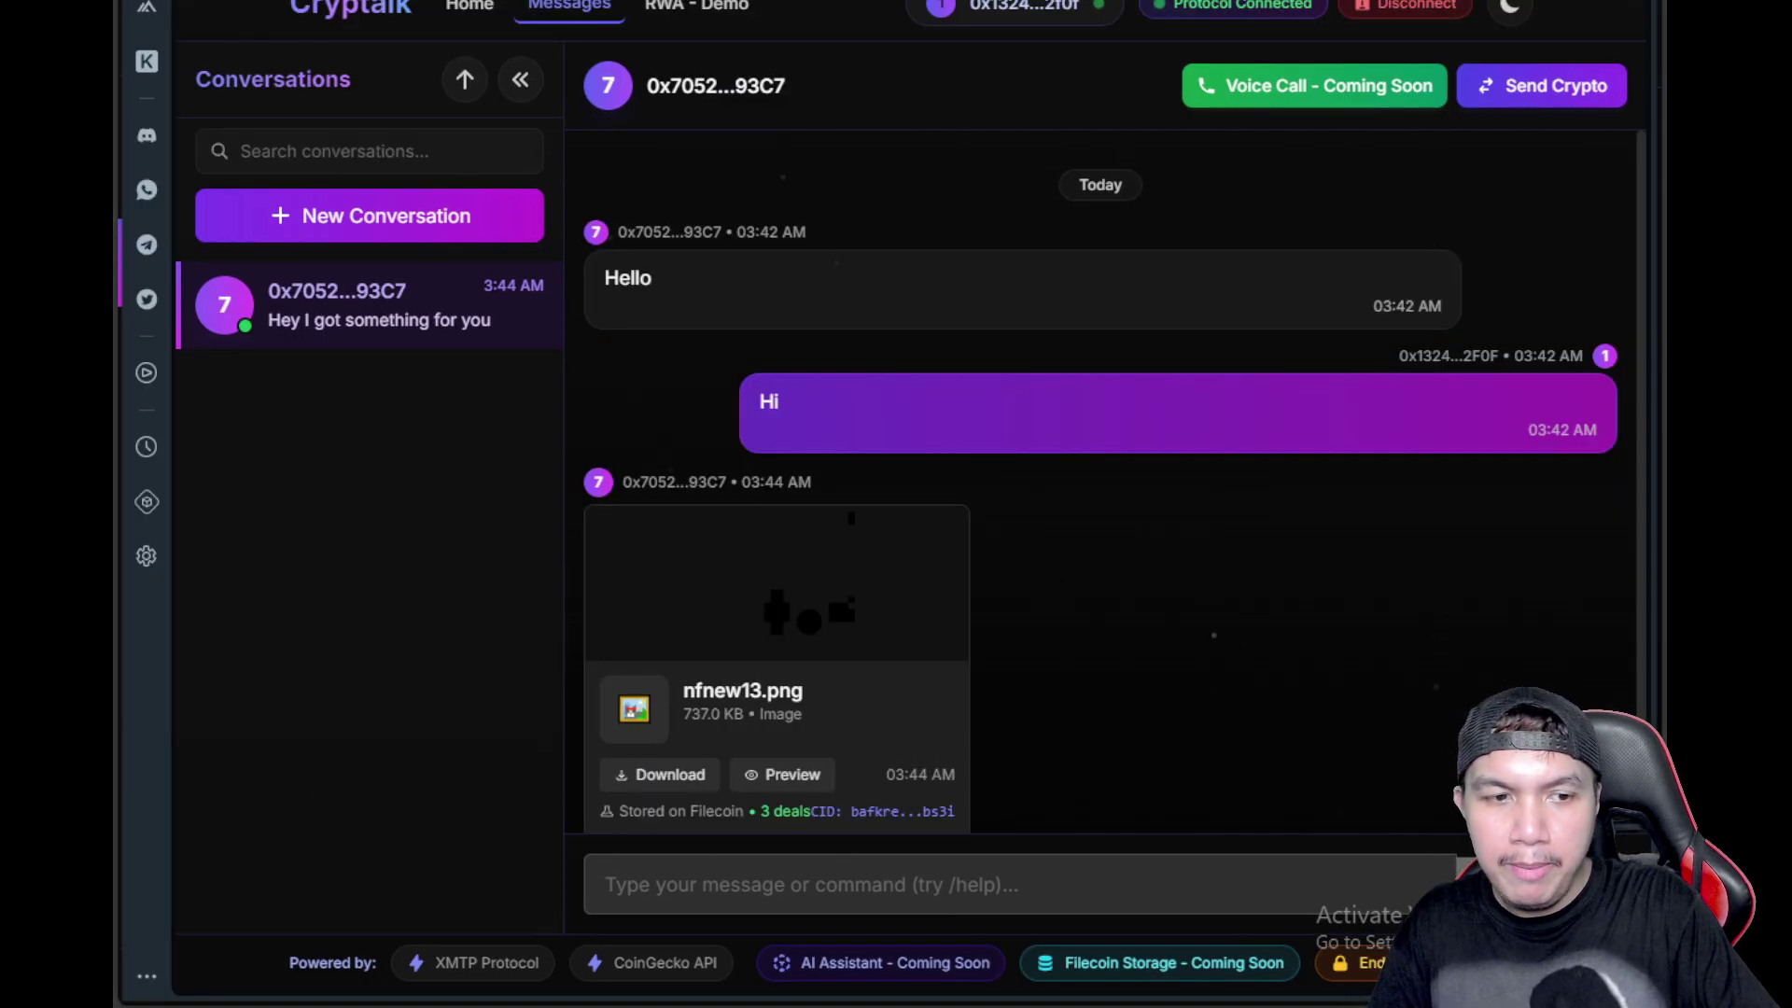
# Record and send a voice message, then play it in the recipient's chat
pyautogui.click(1498, 883)
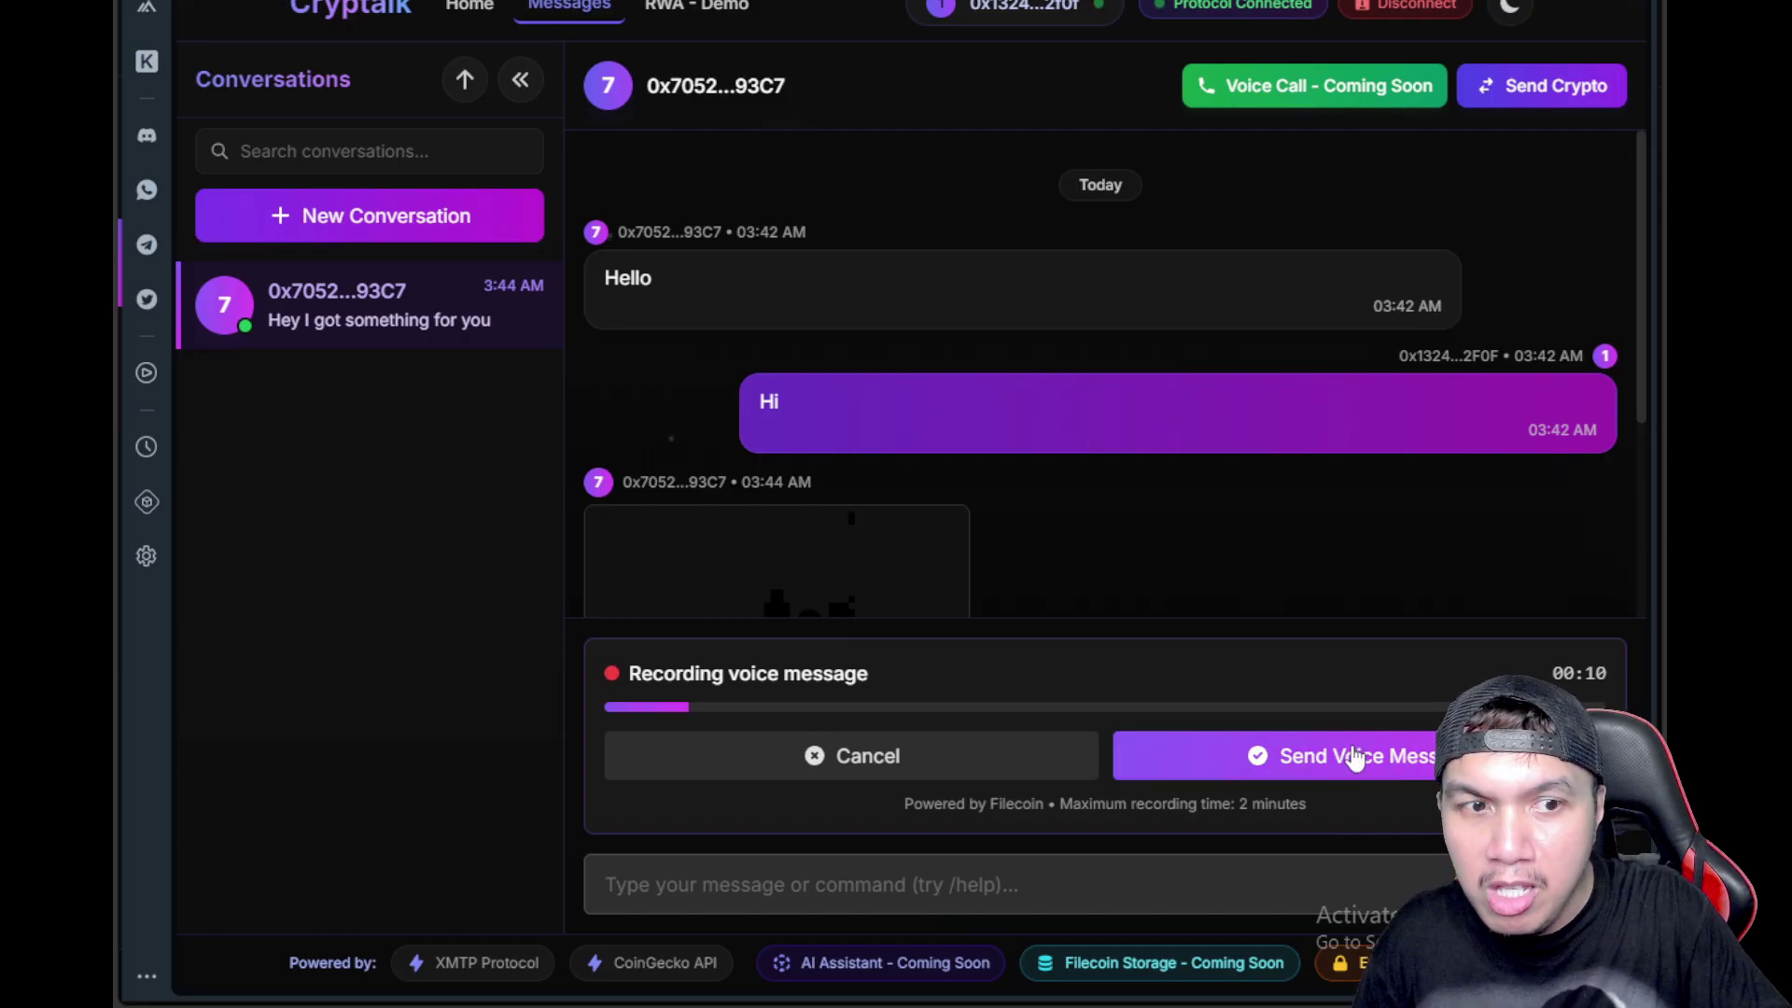
pyautogui.click(1355, 757)
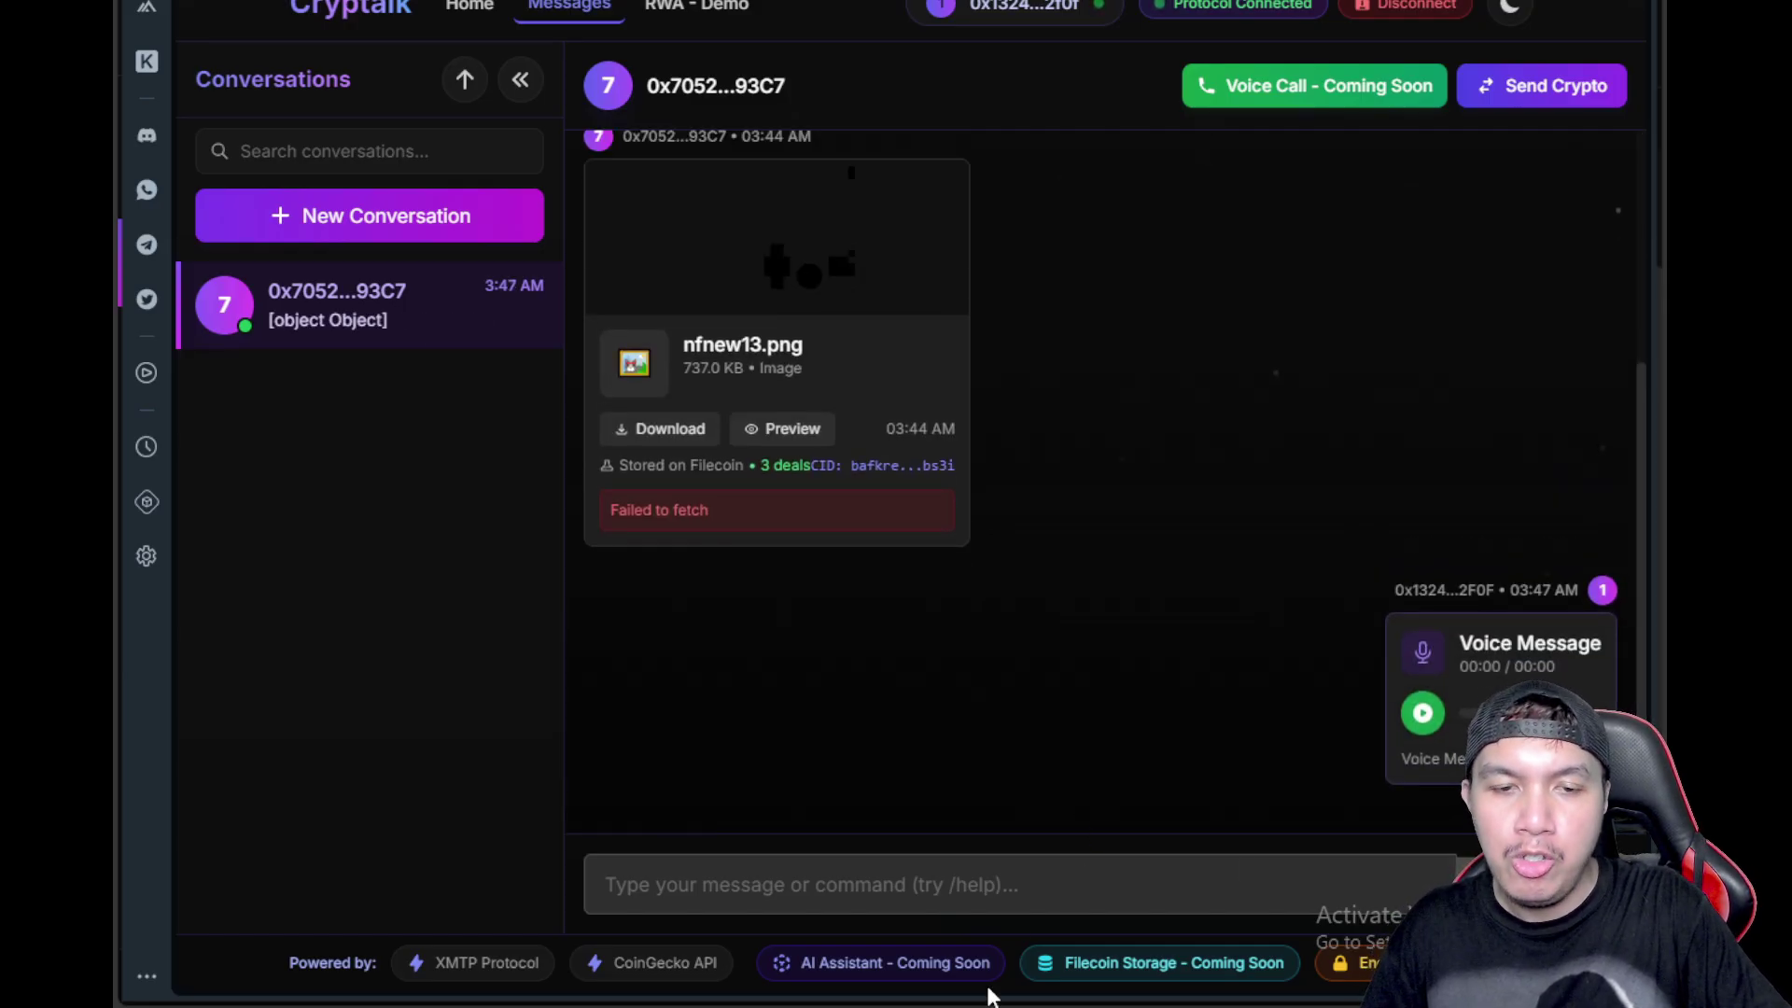
pyautogui.click(978, 868)
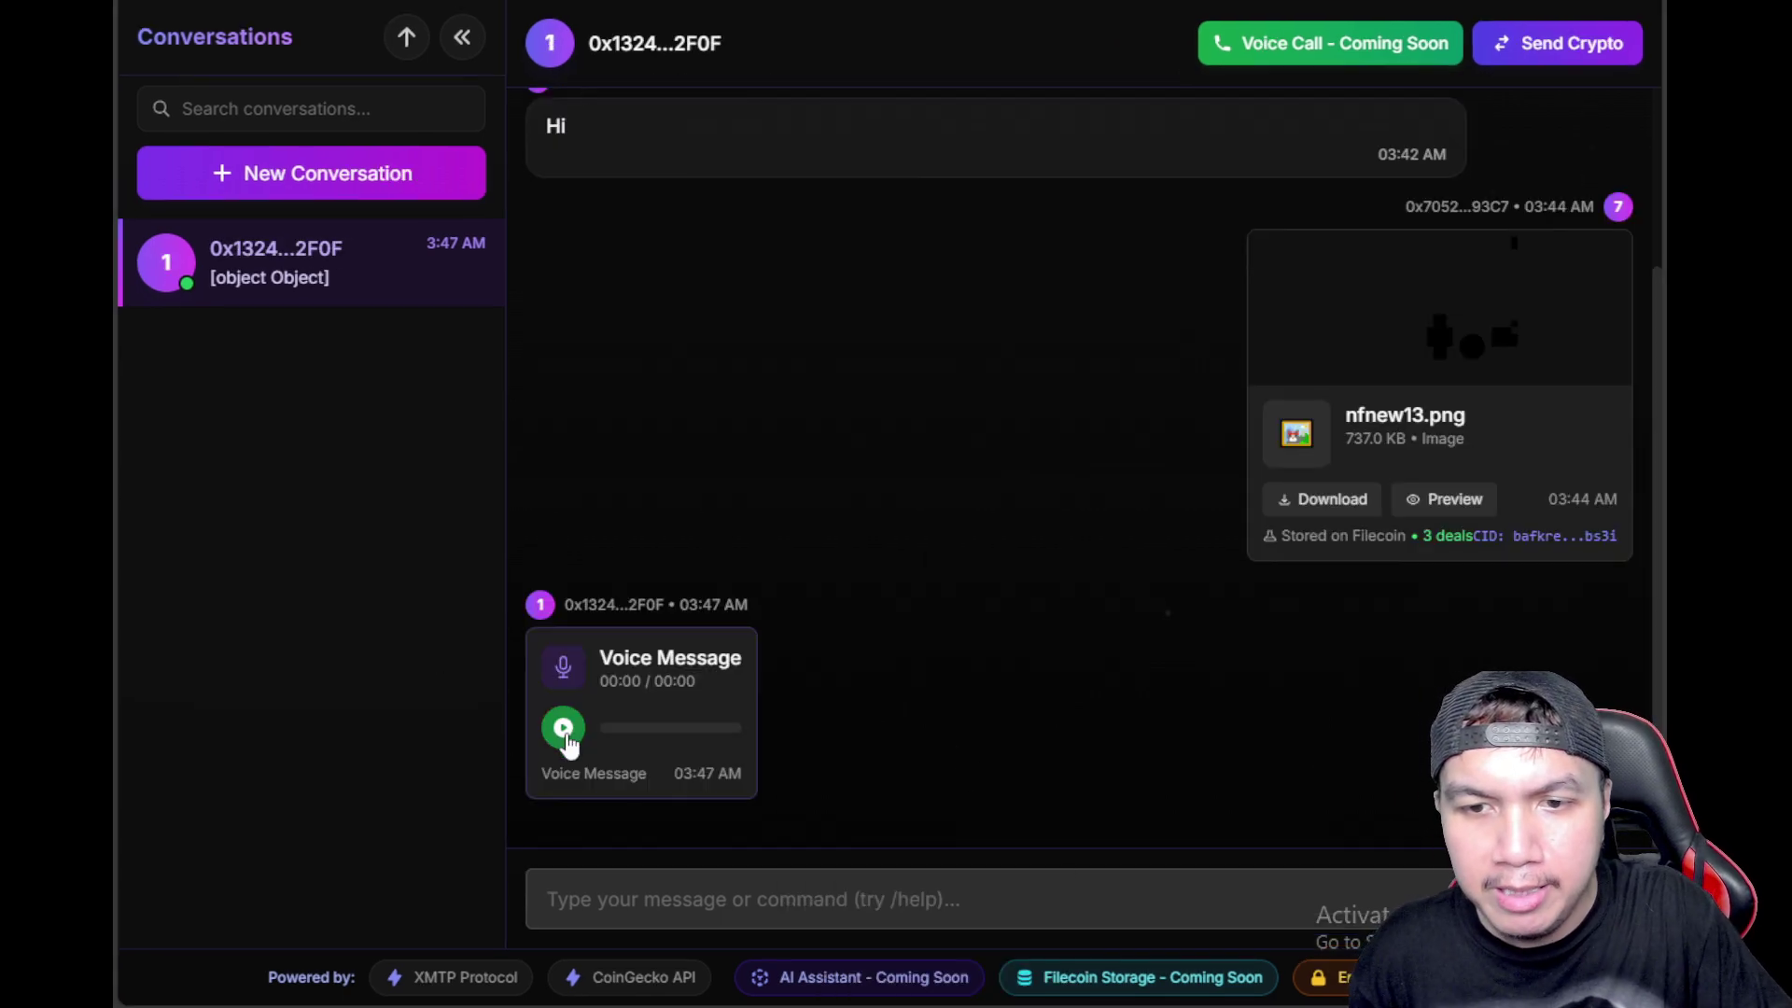
pyautogui.click(563, 729)
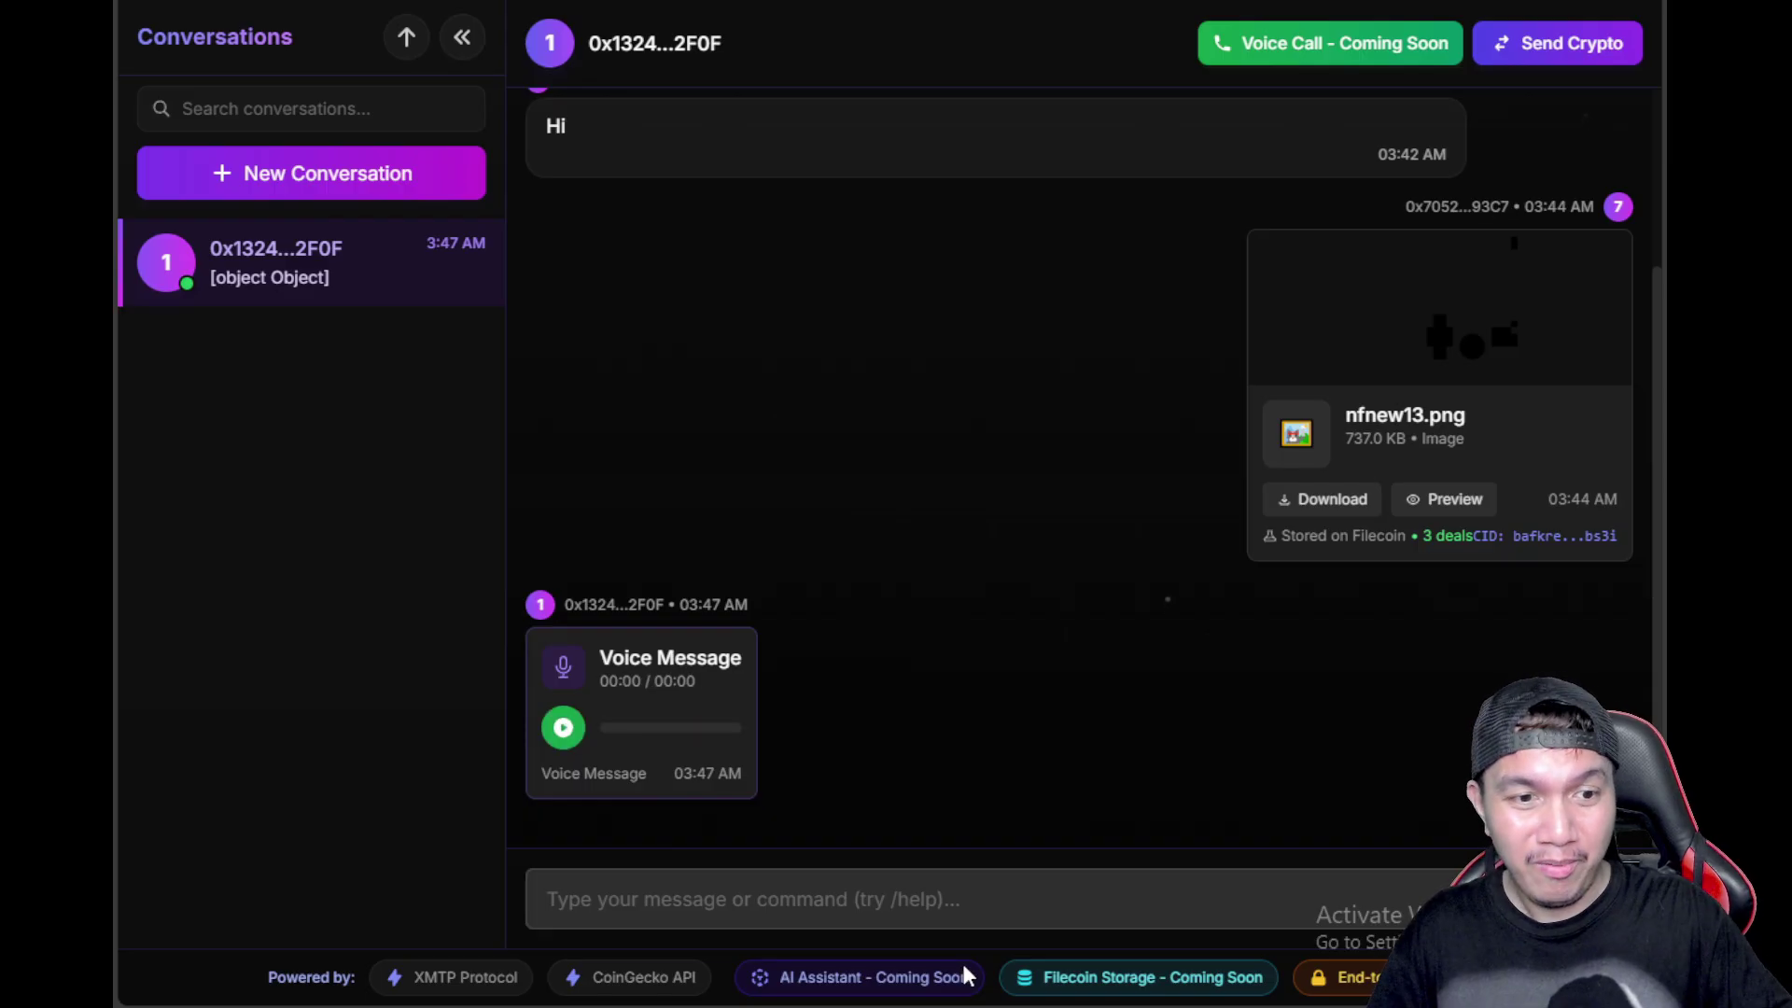
# Send /help and /price btc in the chat, getting an error and an $81,958 Bitcoin price card
pyautogui.click(899, 908)
pyautogui.write('/help')
pyautogui.press('Return')
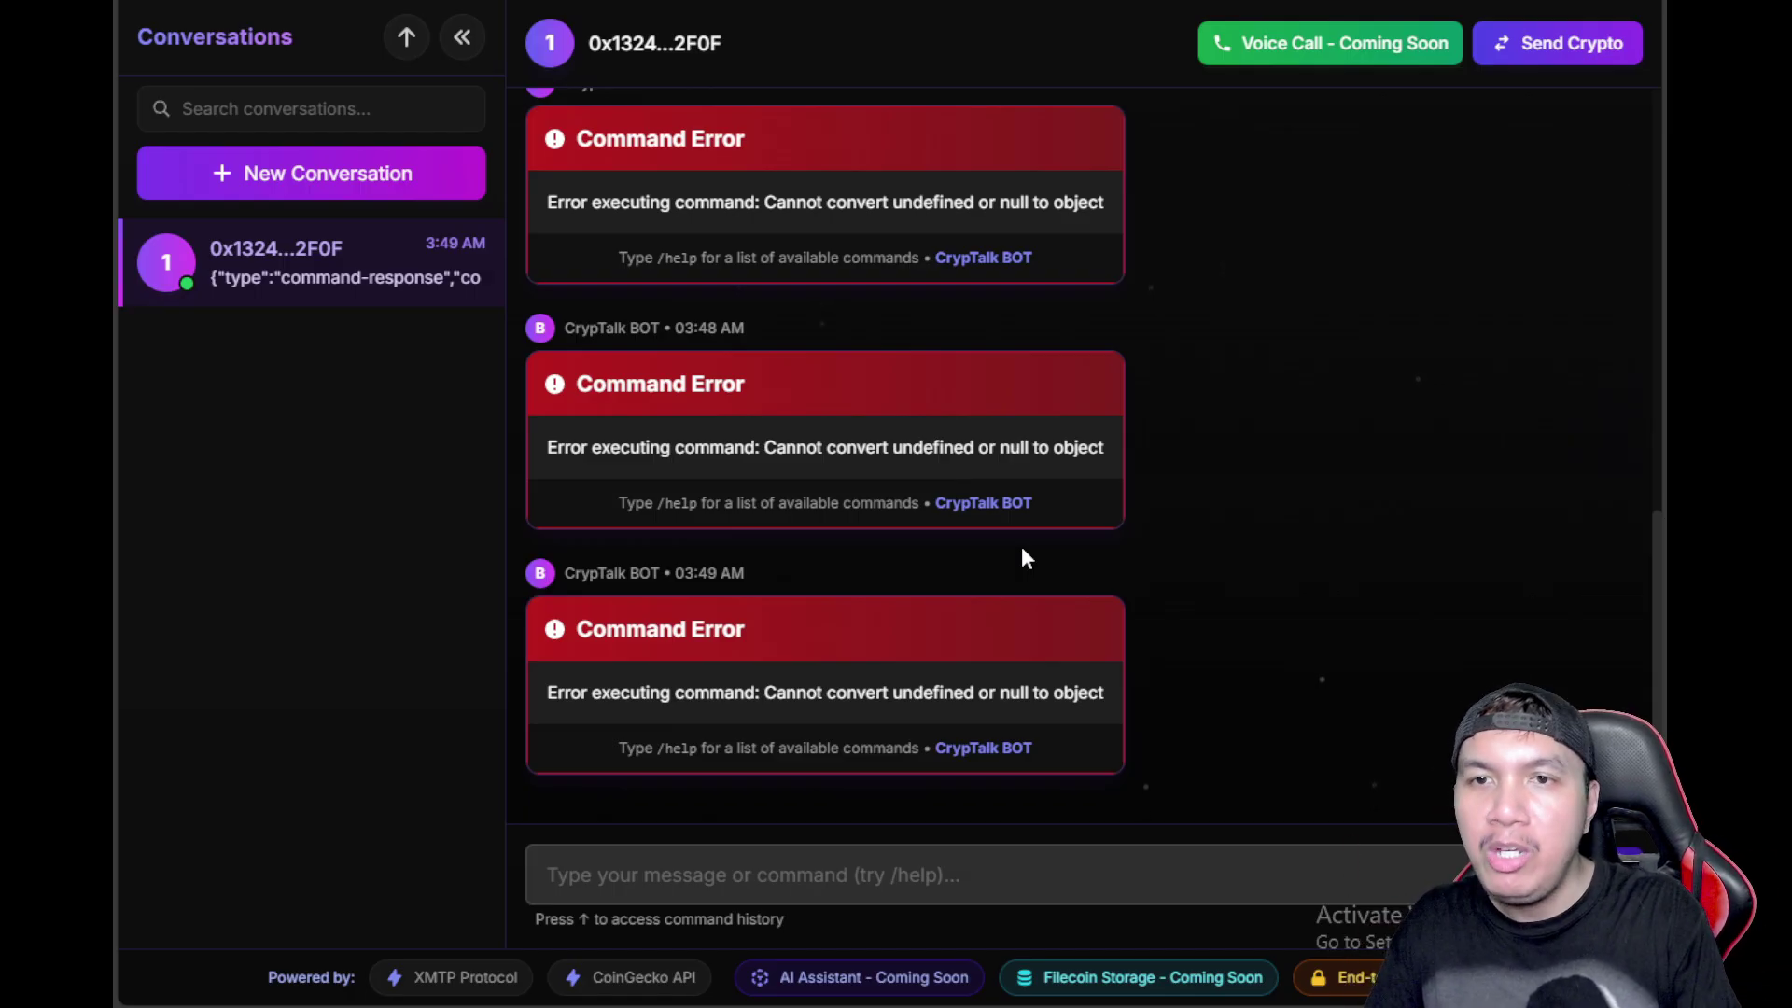
pyautogui.click(666, 873)
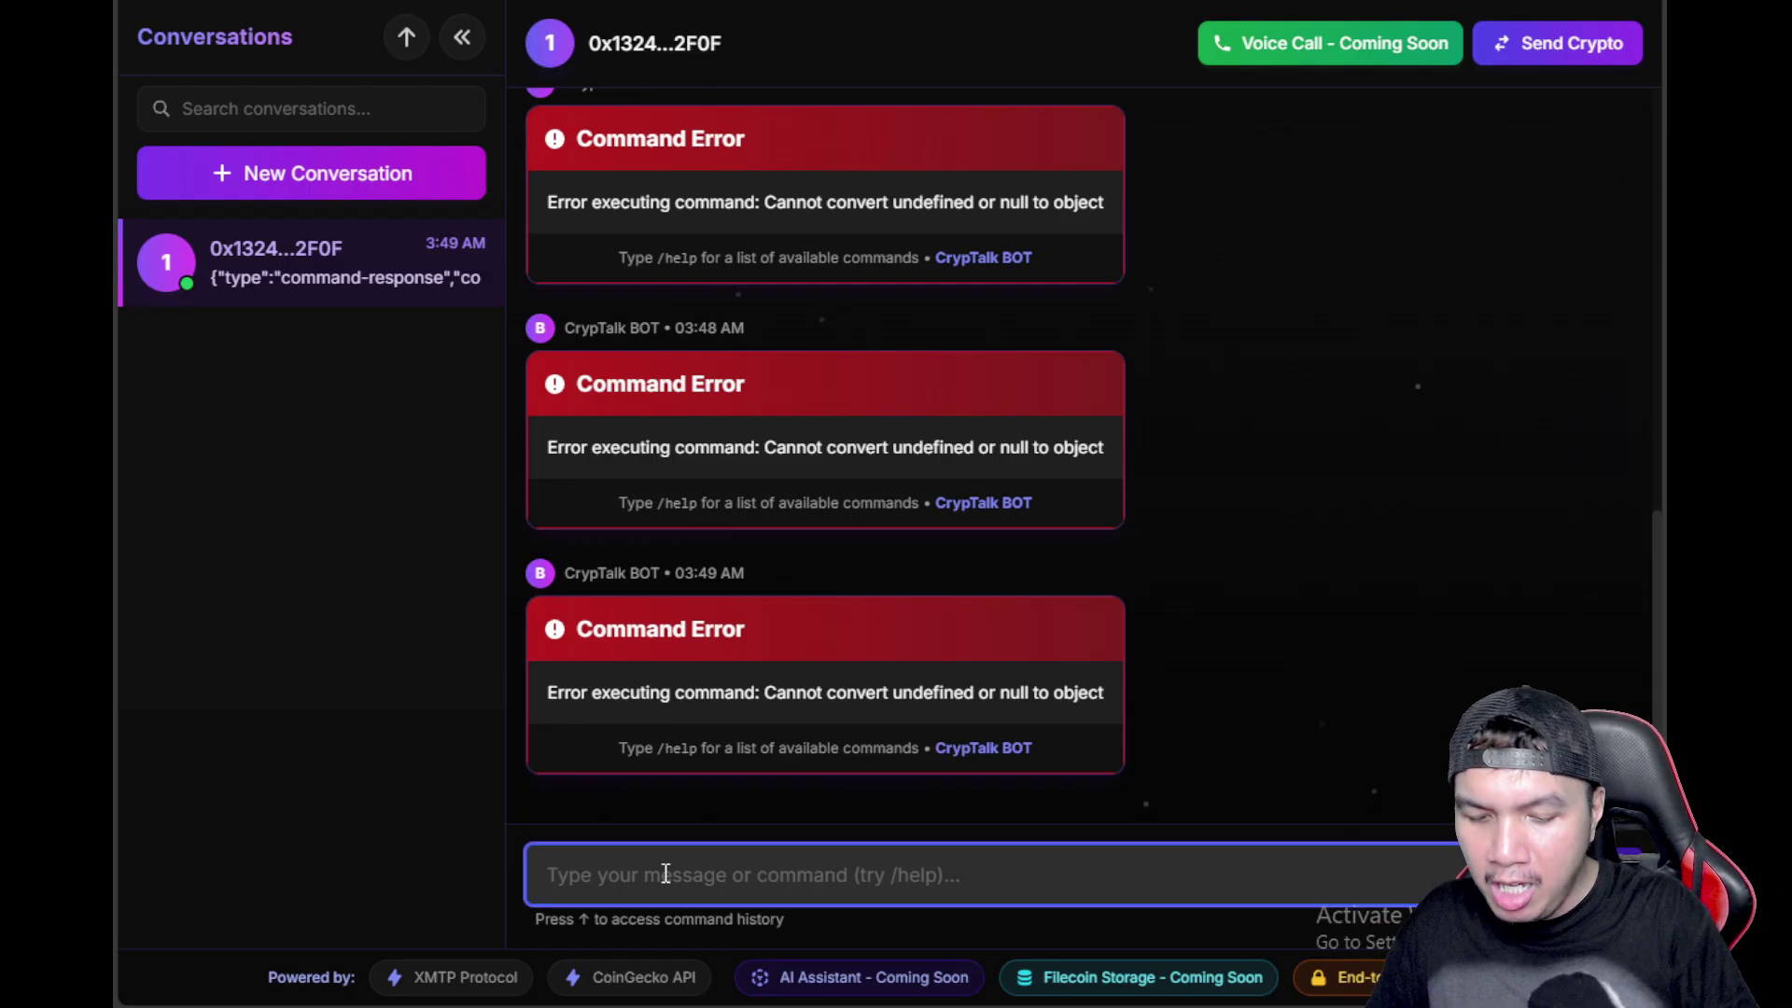
pyautogui.write('/pri')
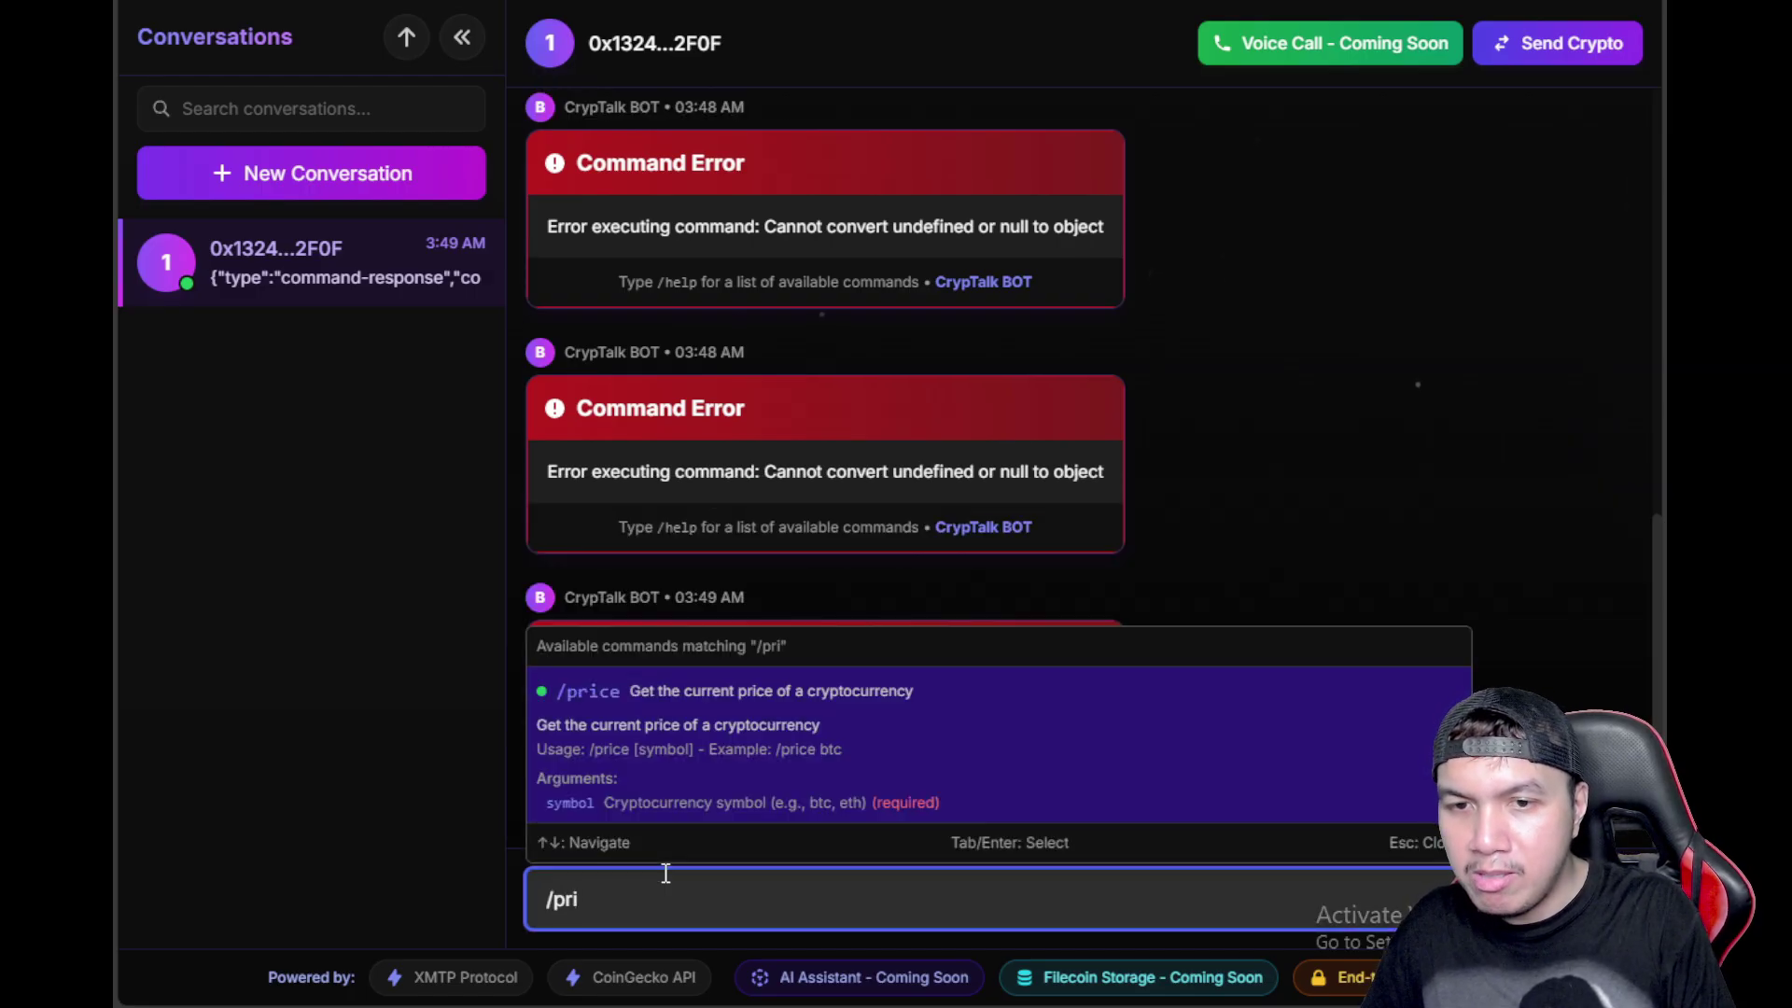
pyautogui.write('ce bt')
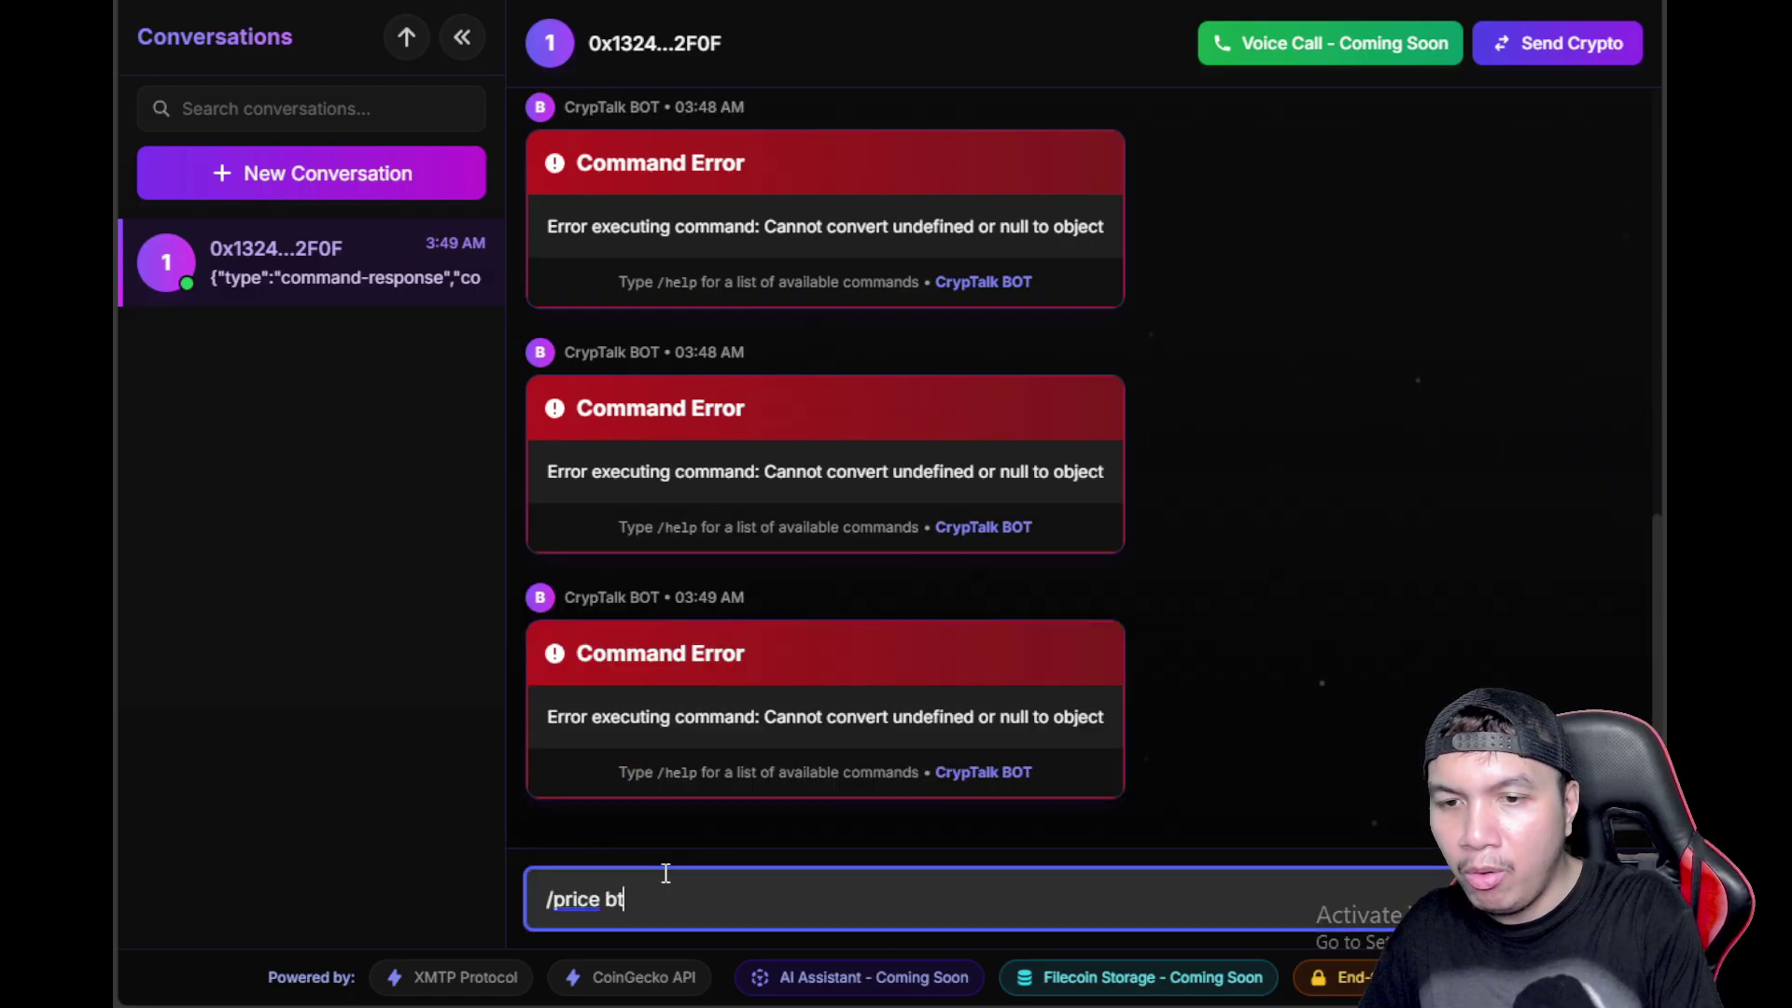
pyautogui.write('c')
pyautogui.press('Return')
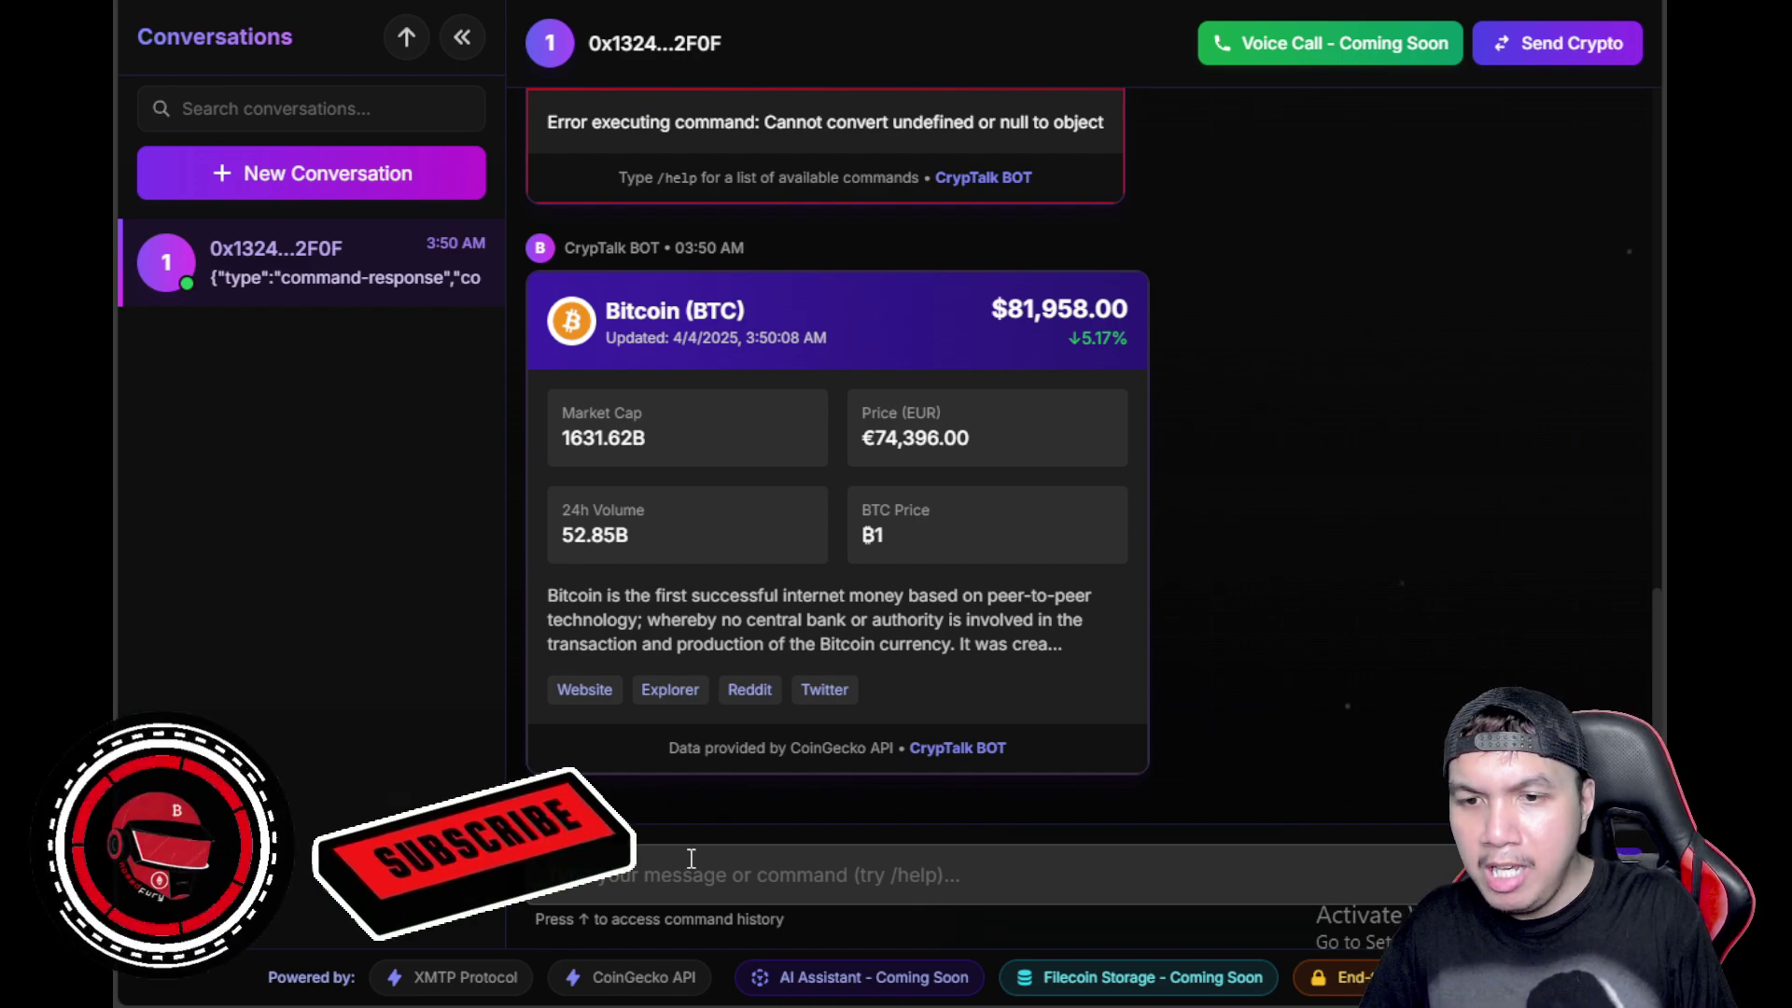
pyautogui.click(689, 859)
pyautogui.write('/')
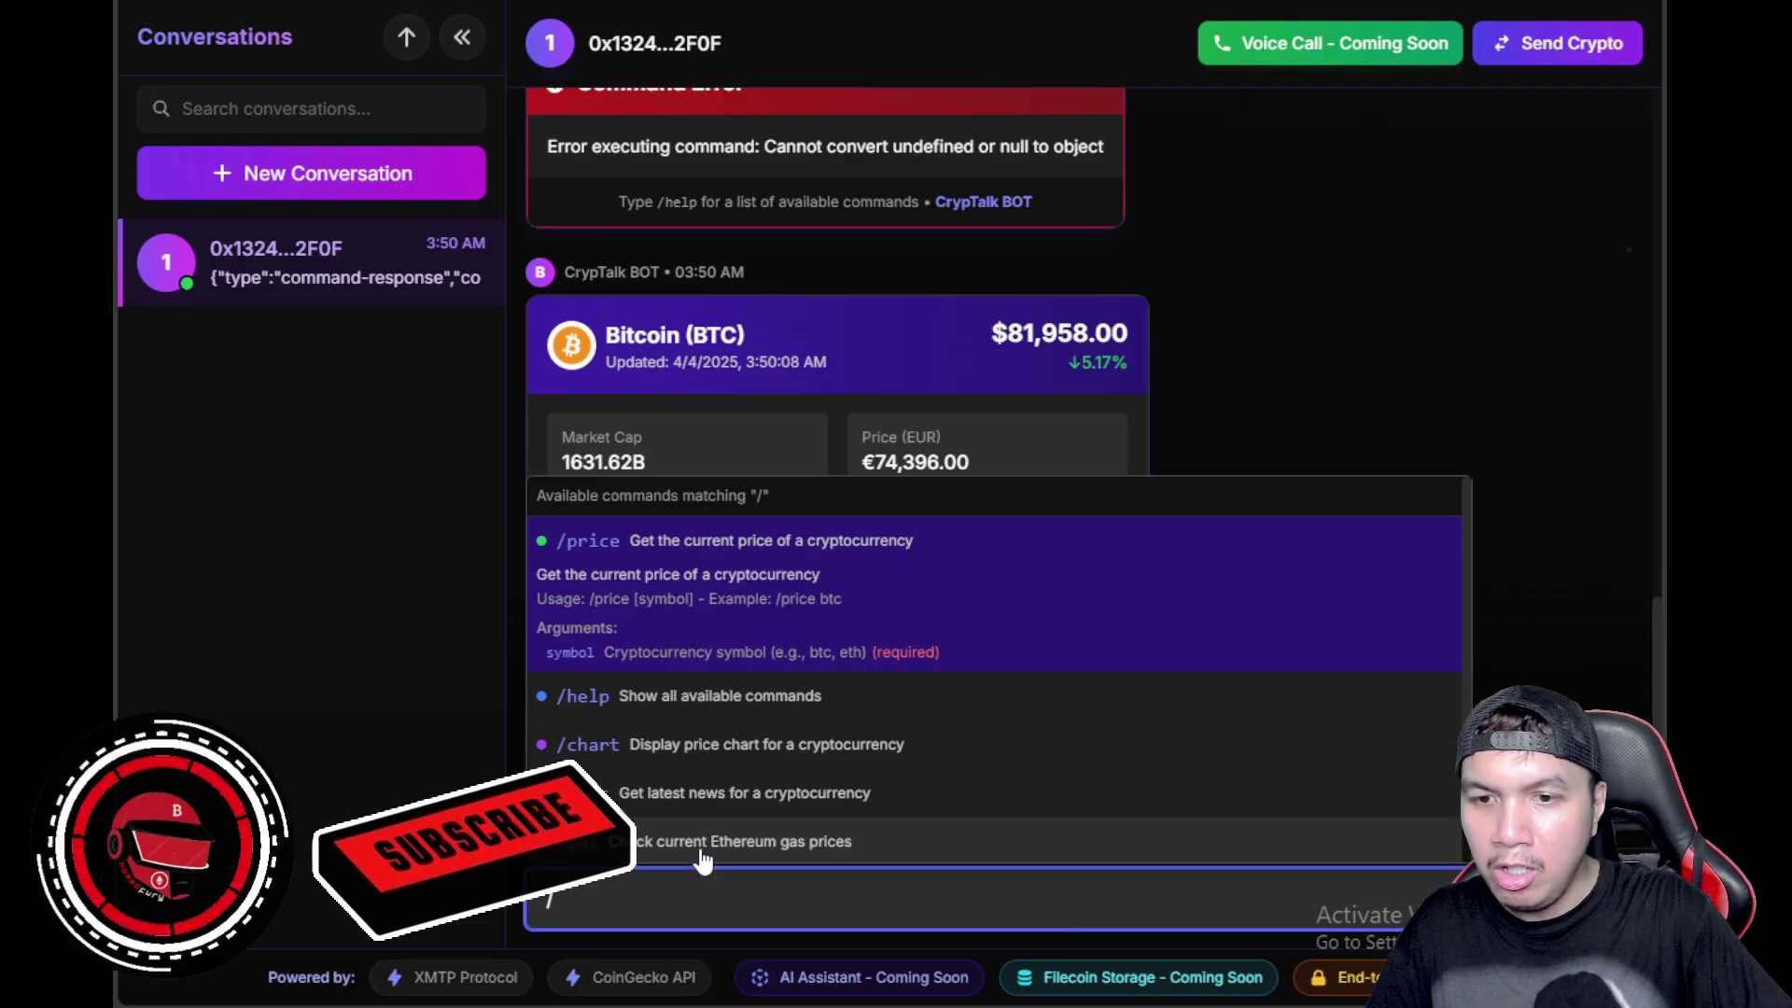
# Send /chart eth, /news and /gas, getting a chart error, BTC news and Ethereum gas prices
pyautogui.click(852, 761)
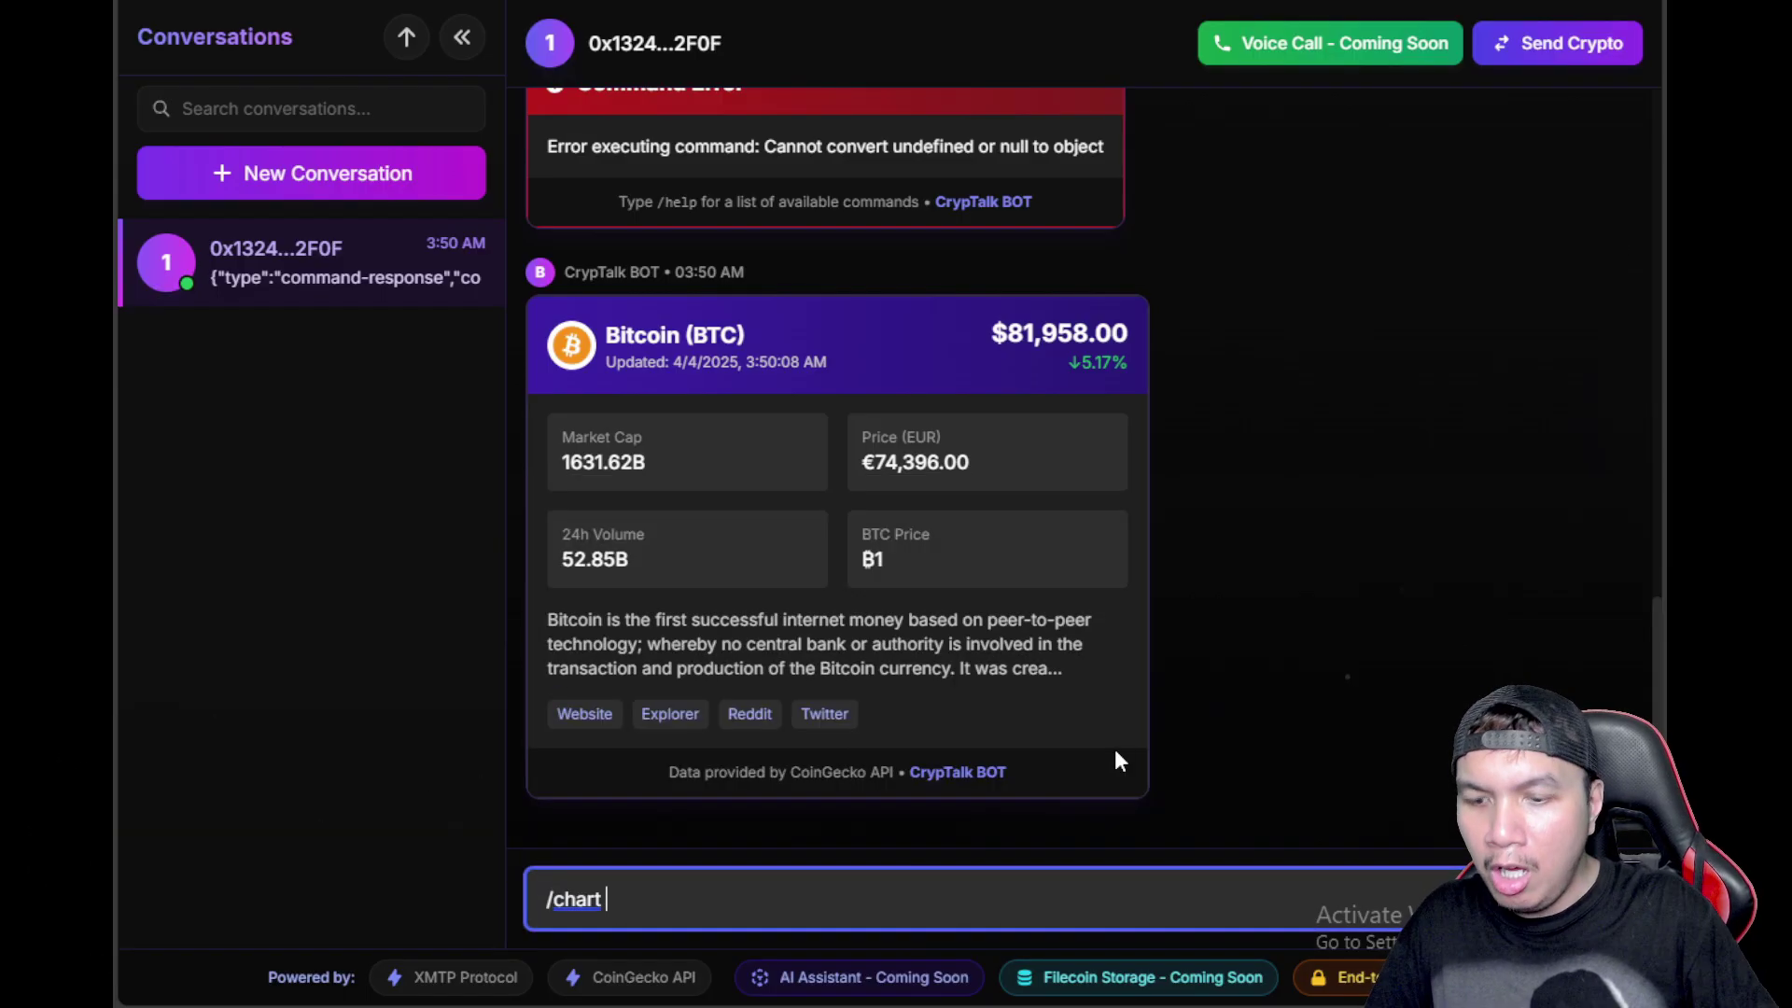
pyautogui.write('eth')
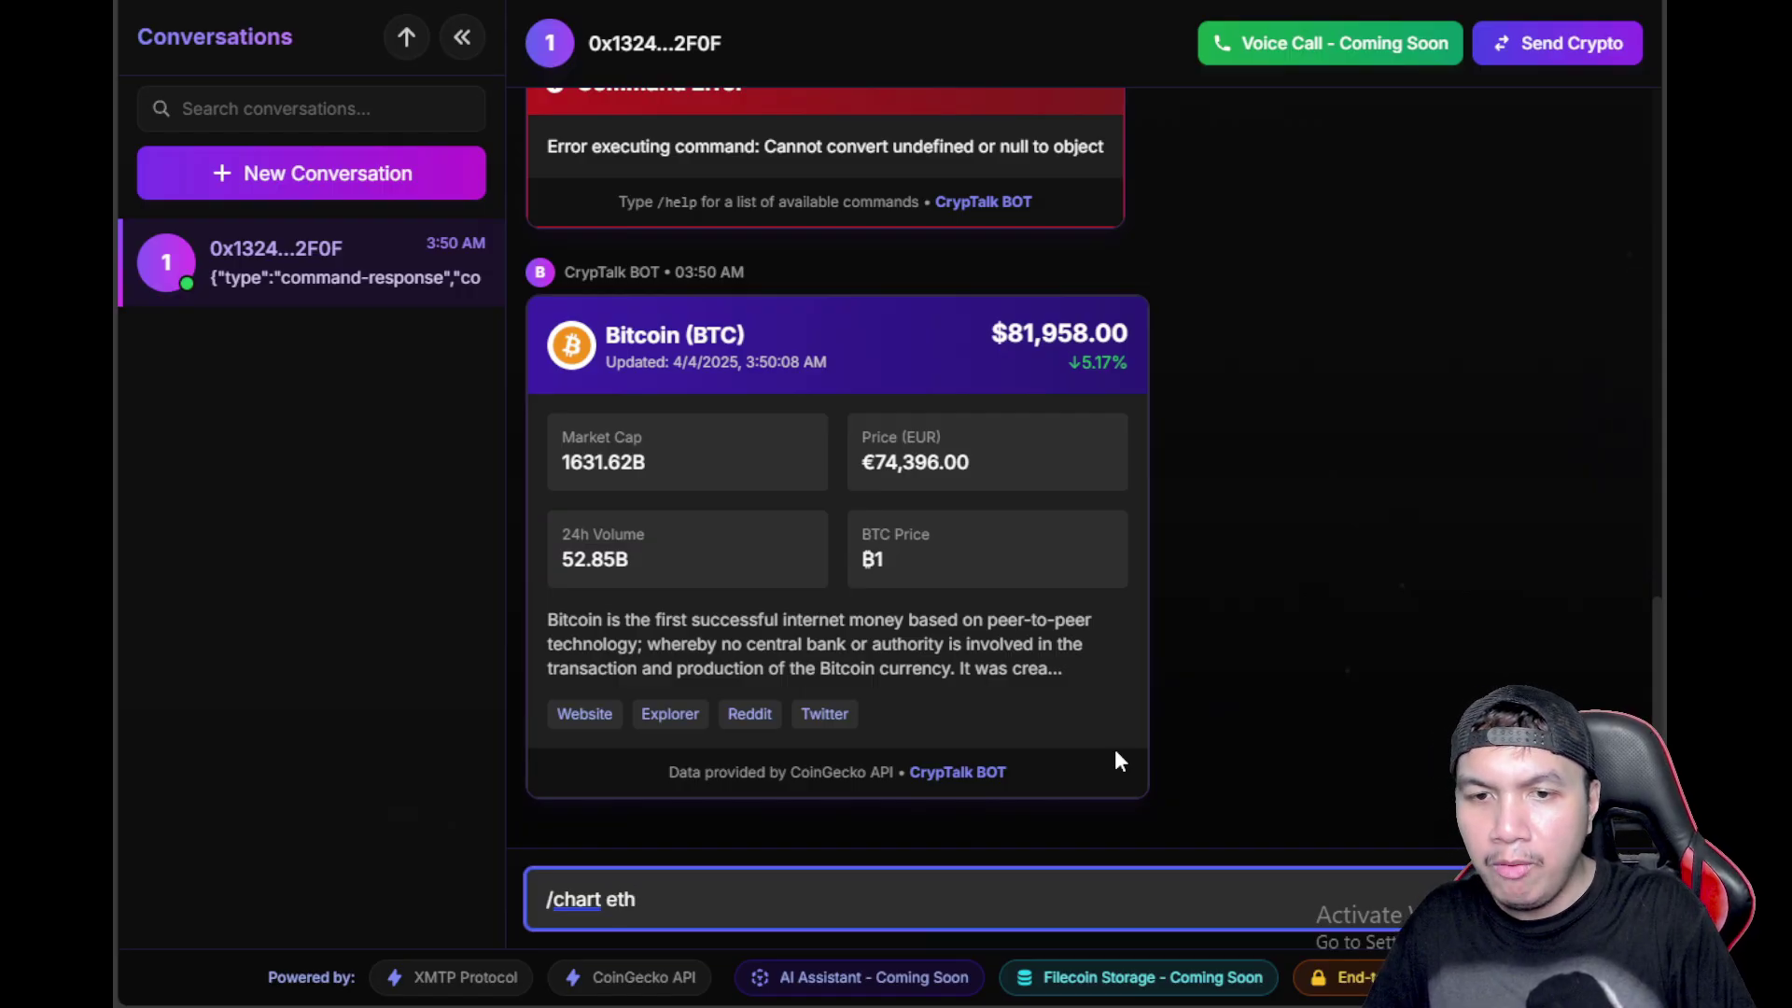
pyautogui.press('Return')
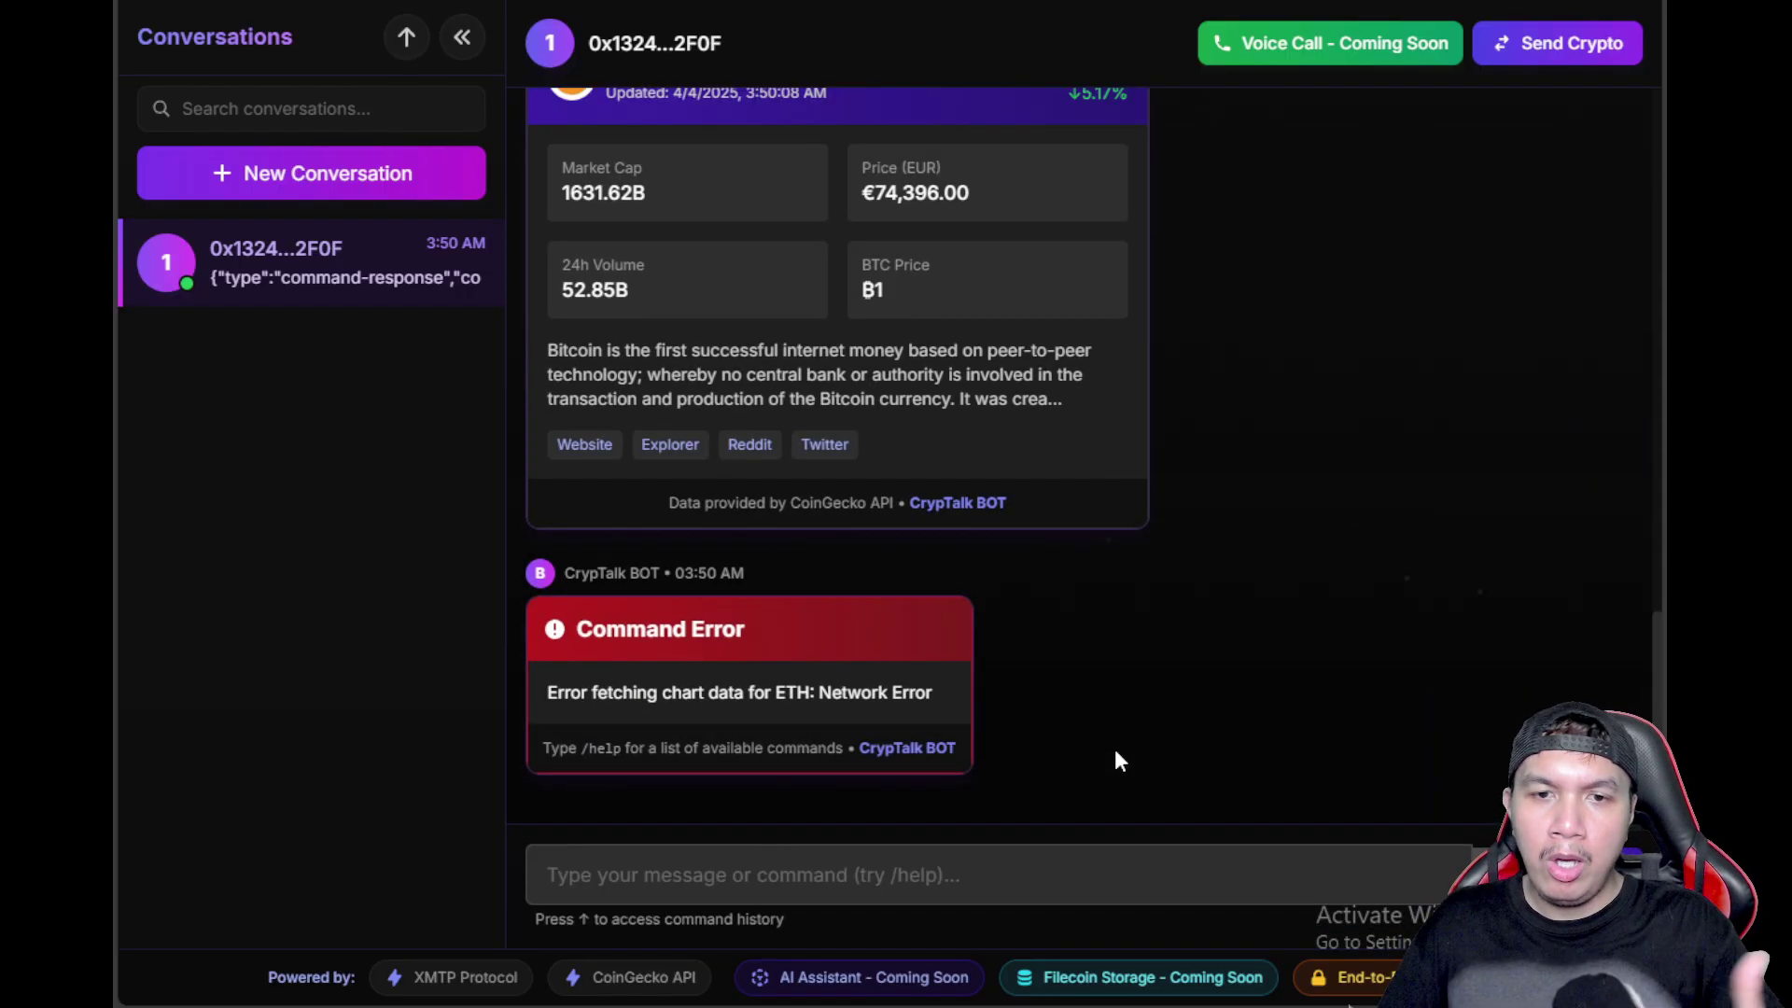
pyautogui.click(614, 878)
pyautogui.write('/new')
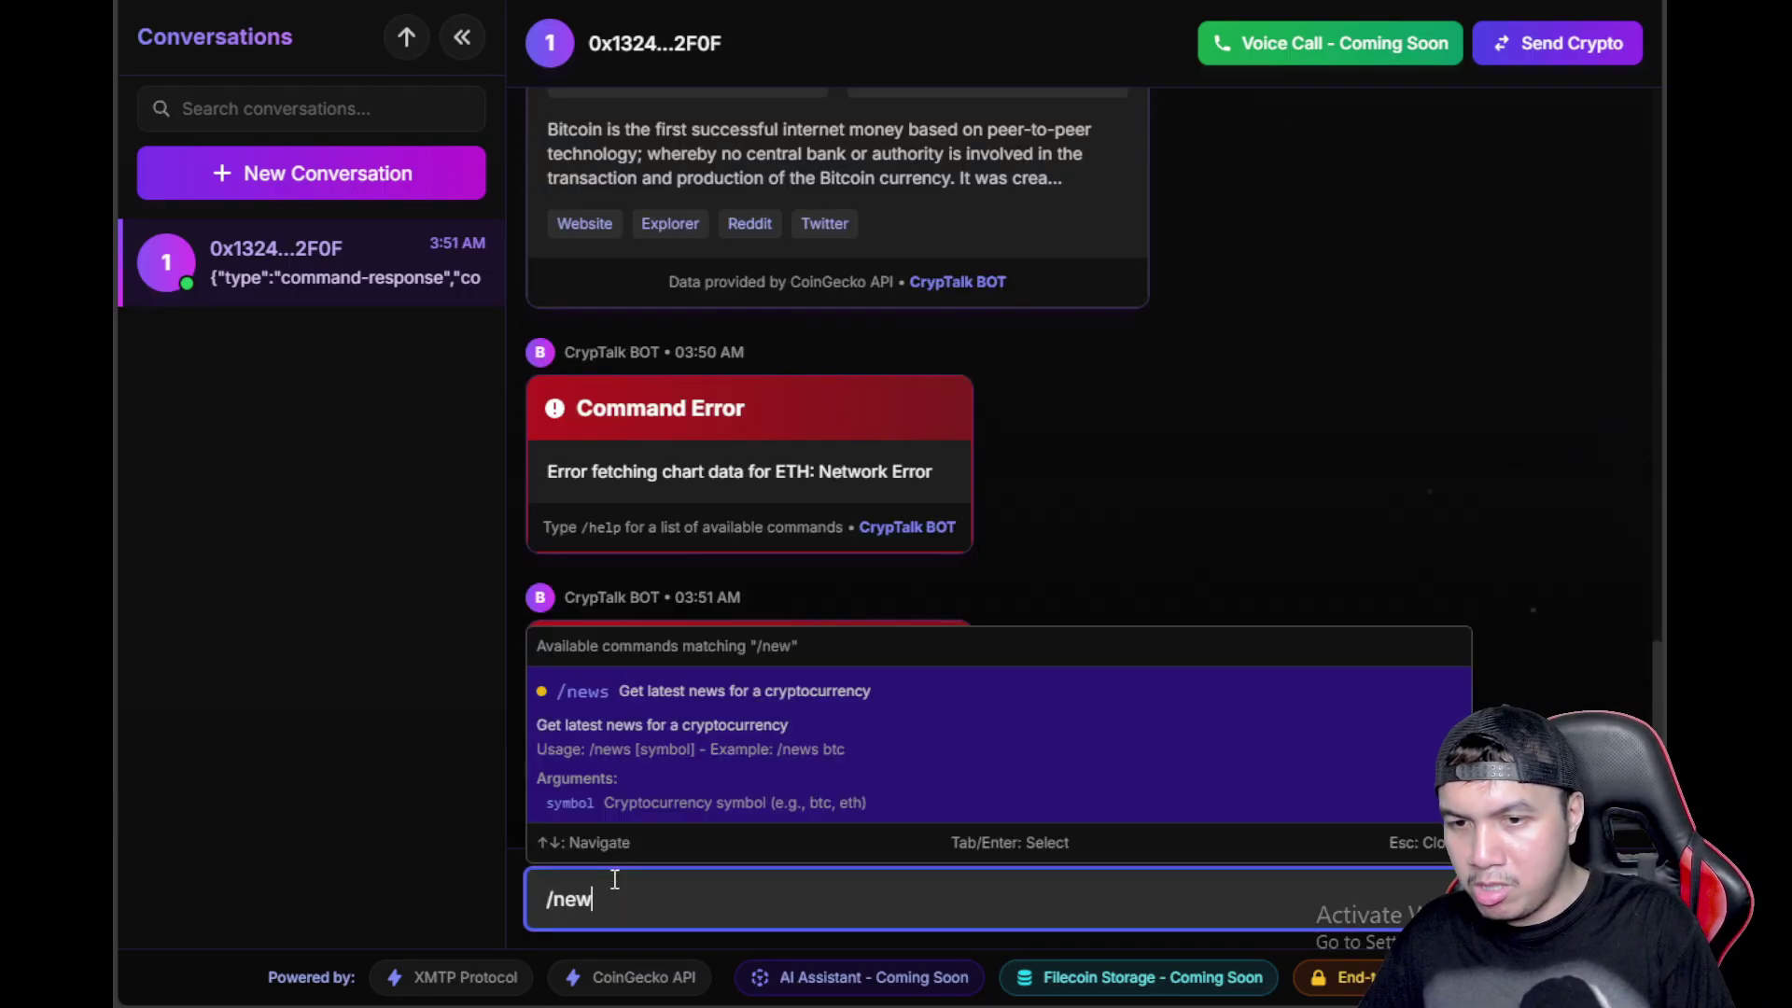
pyautogui.write('s')
pyautogui.press('Return')
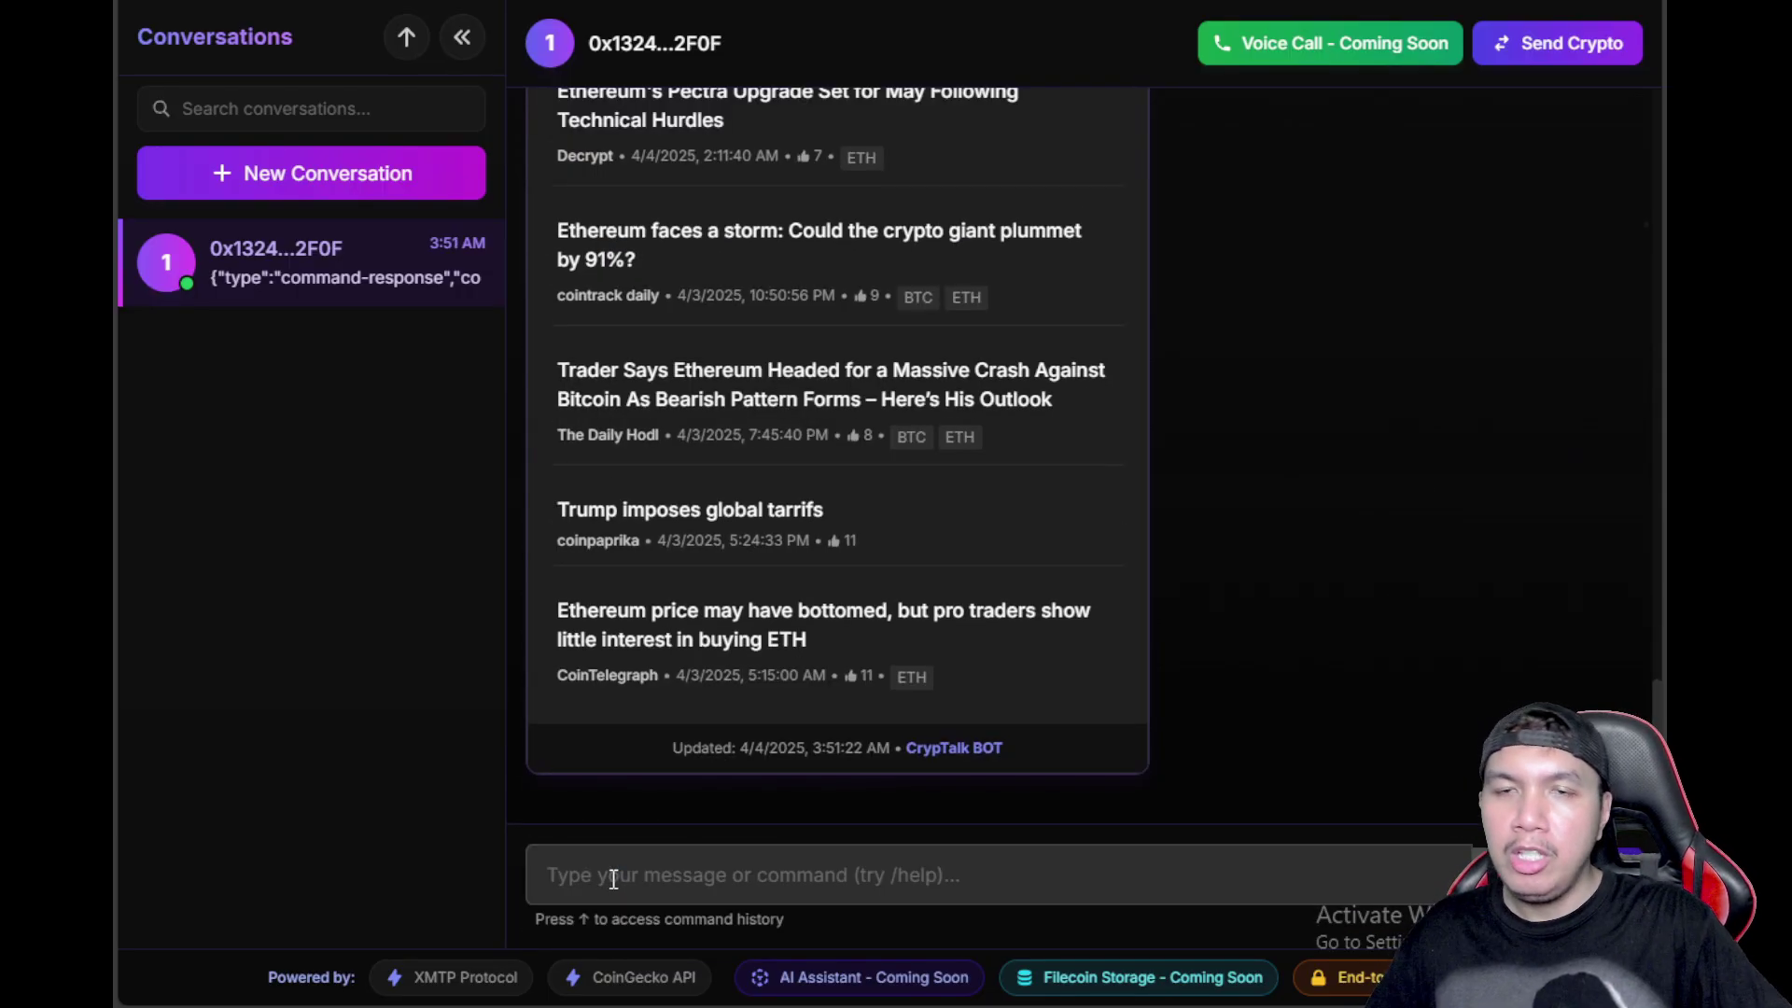
pyautogui.scroll(3, 1151, 254)
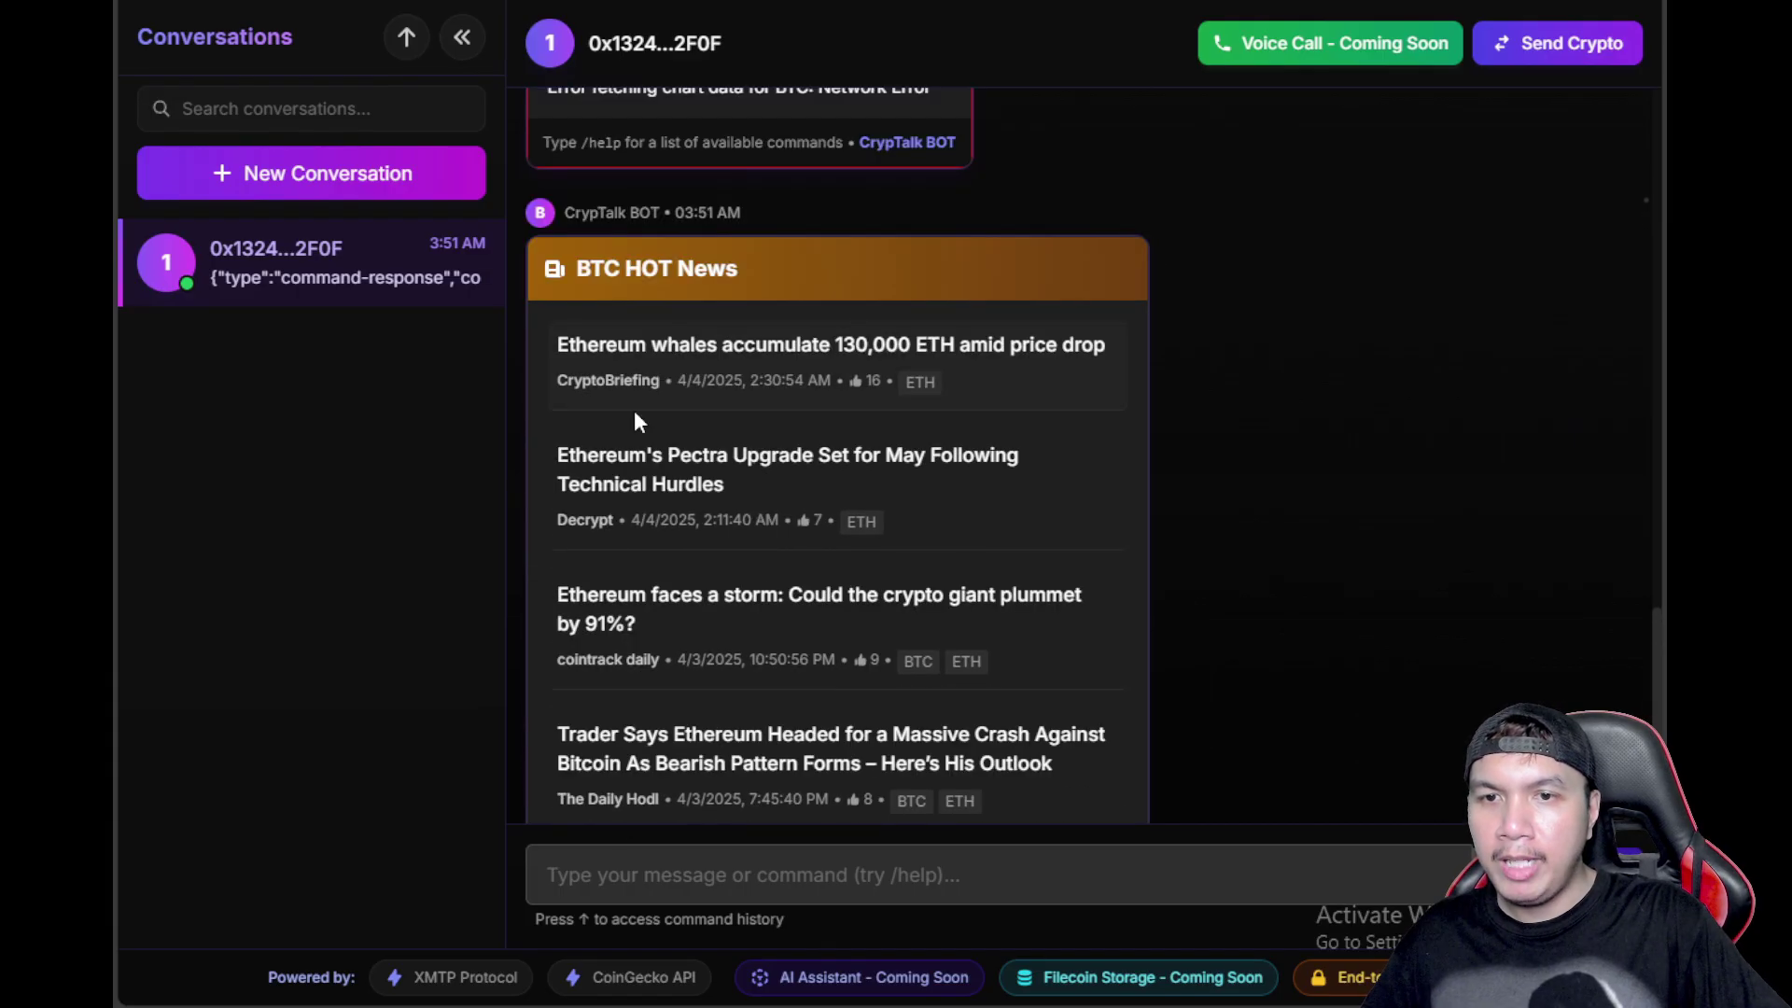
pyautogui.scroll(-3, 705, 487)
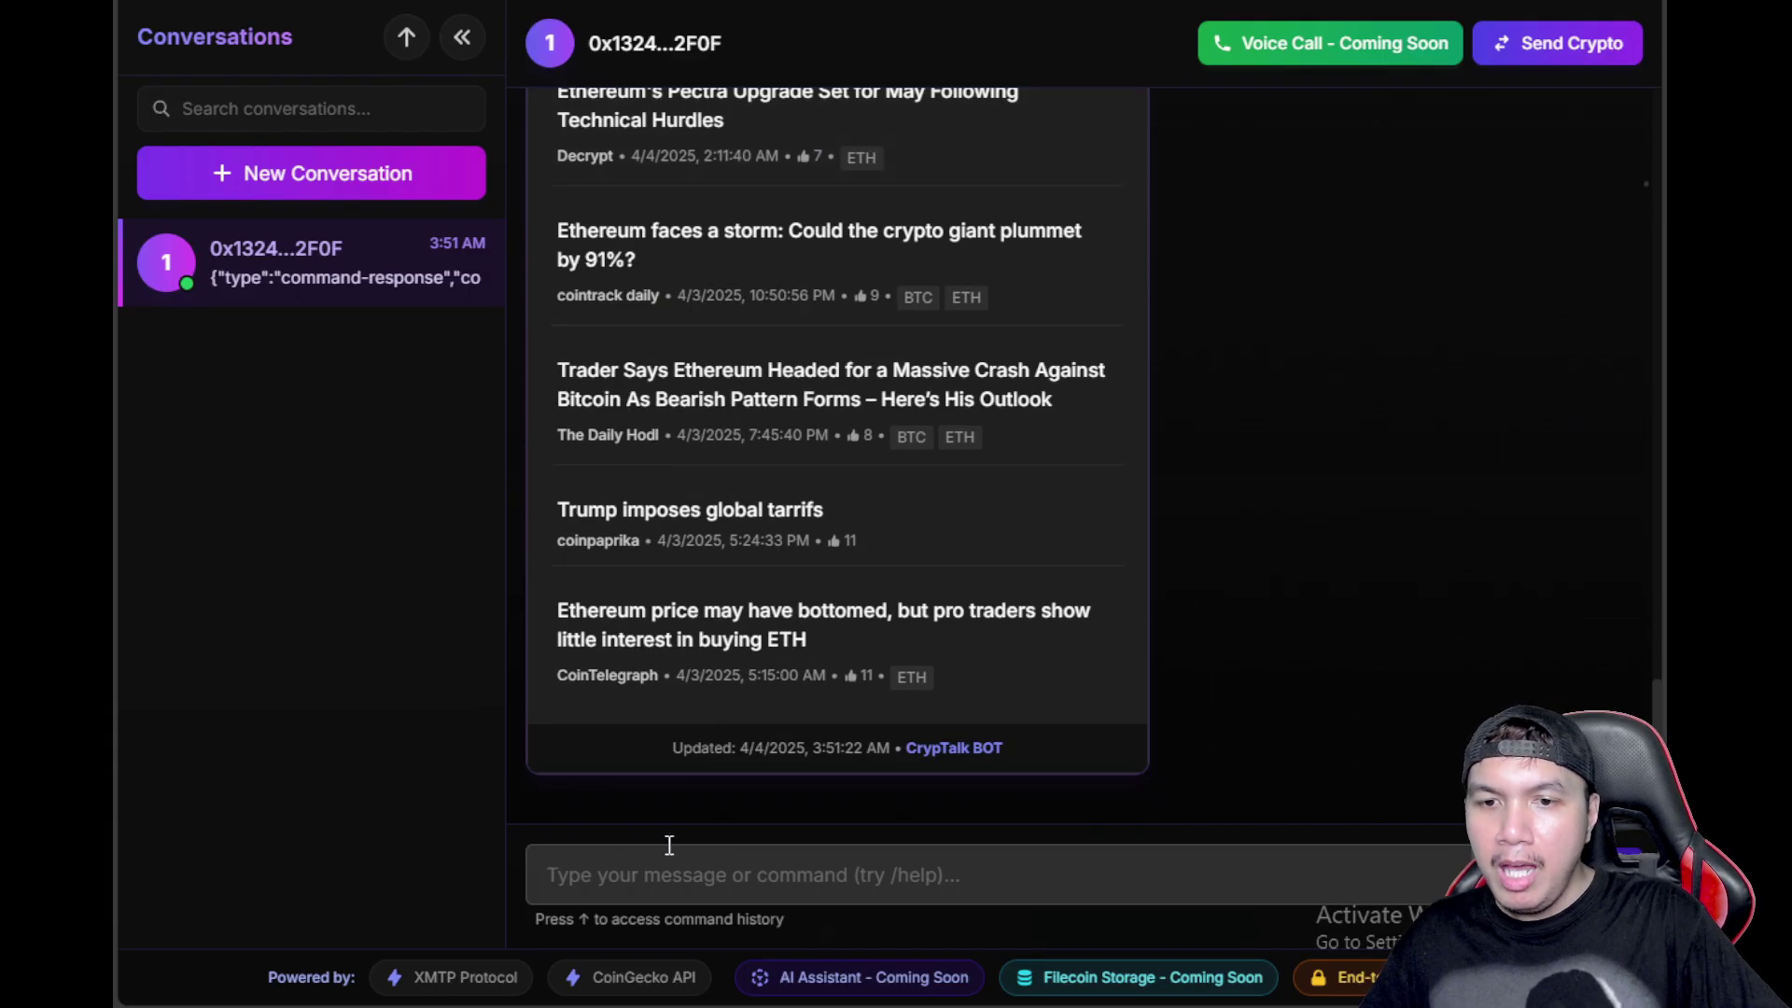
pyautogui.click(649, 881)
pyautogui.write('/g')
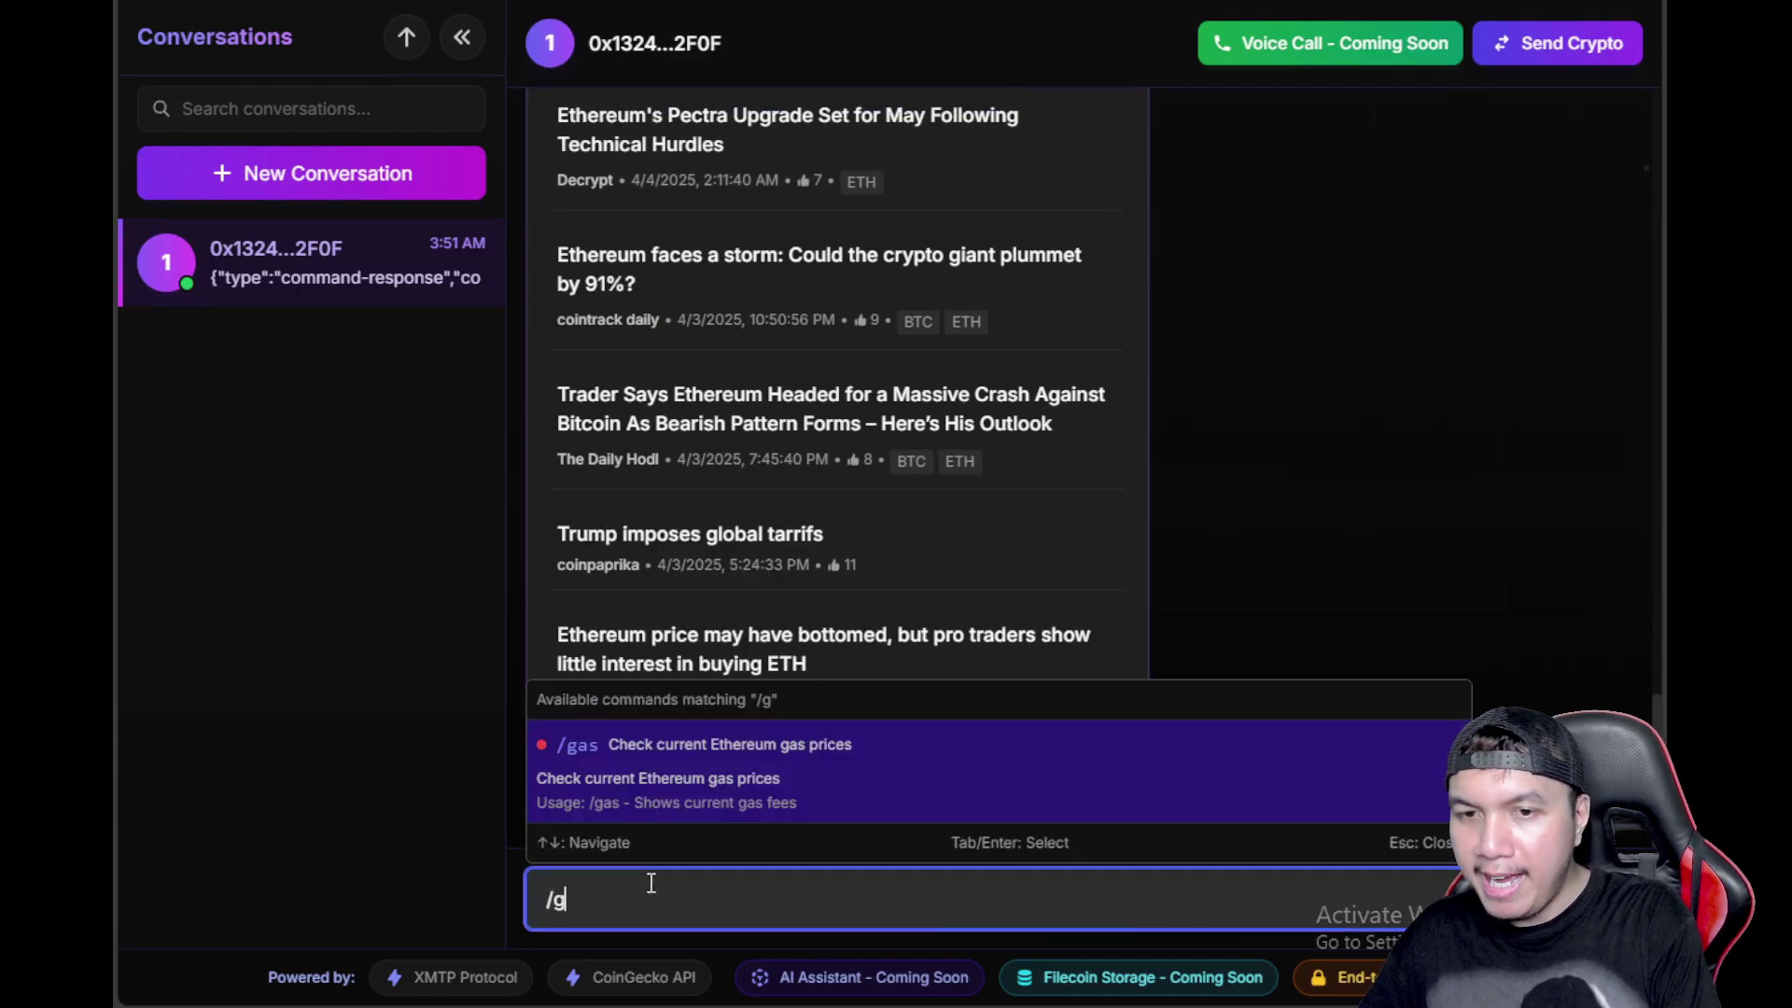
pyautogui.write('as')
pyautogui.press('Return')
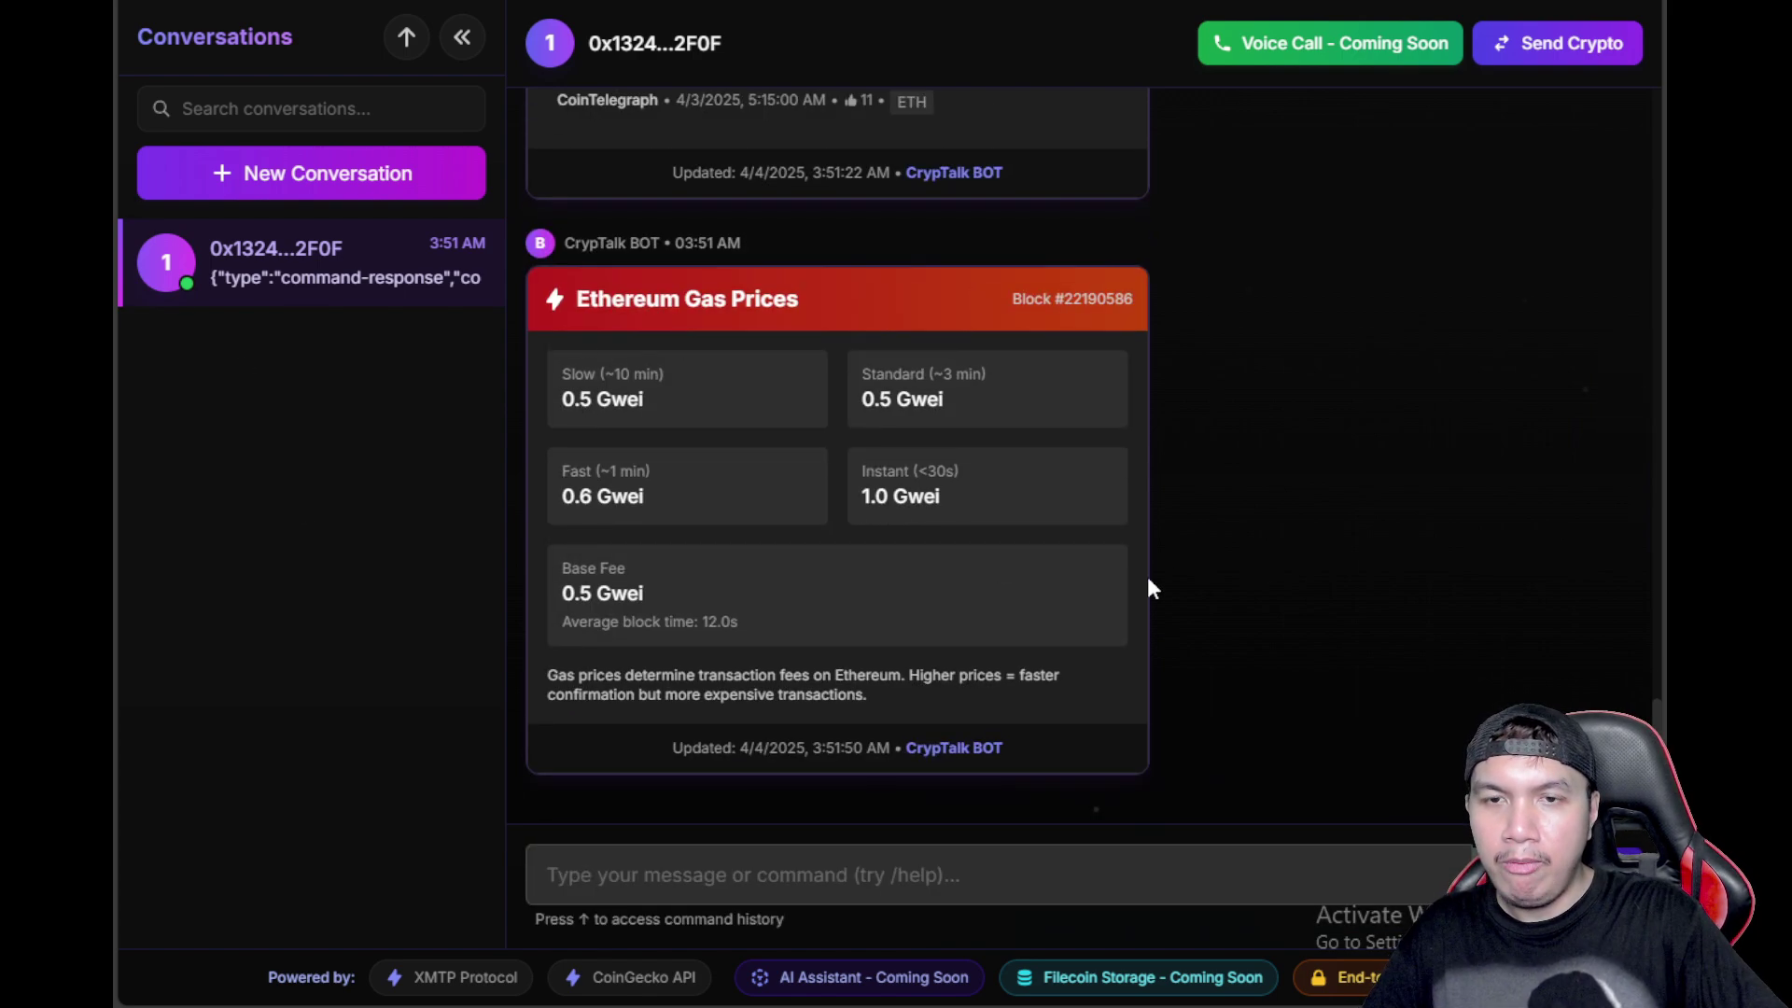
pyautogui.write('/')
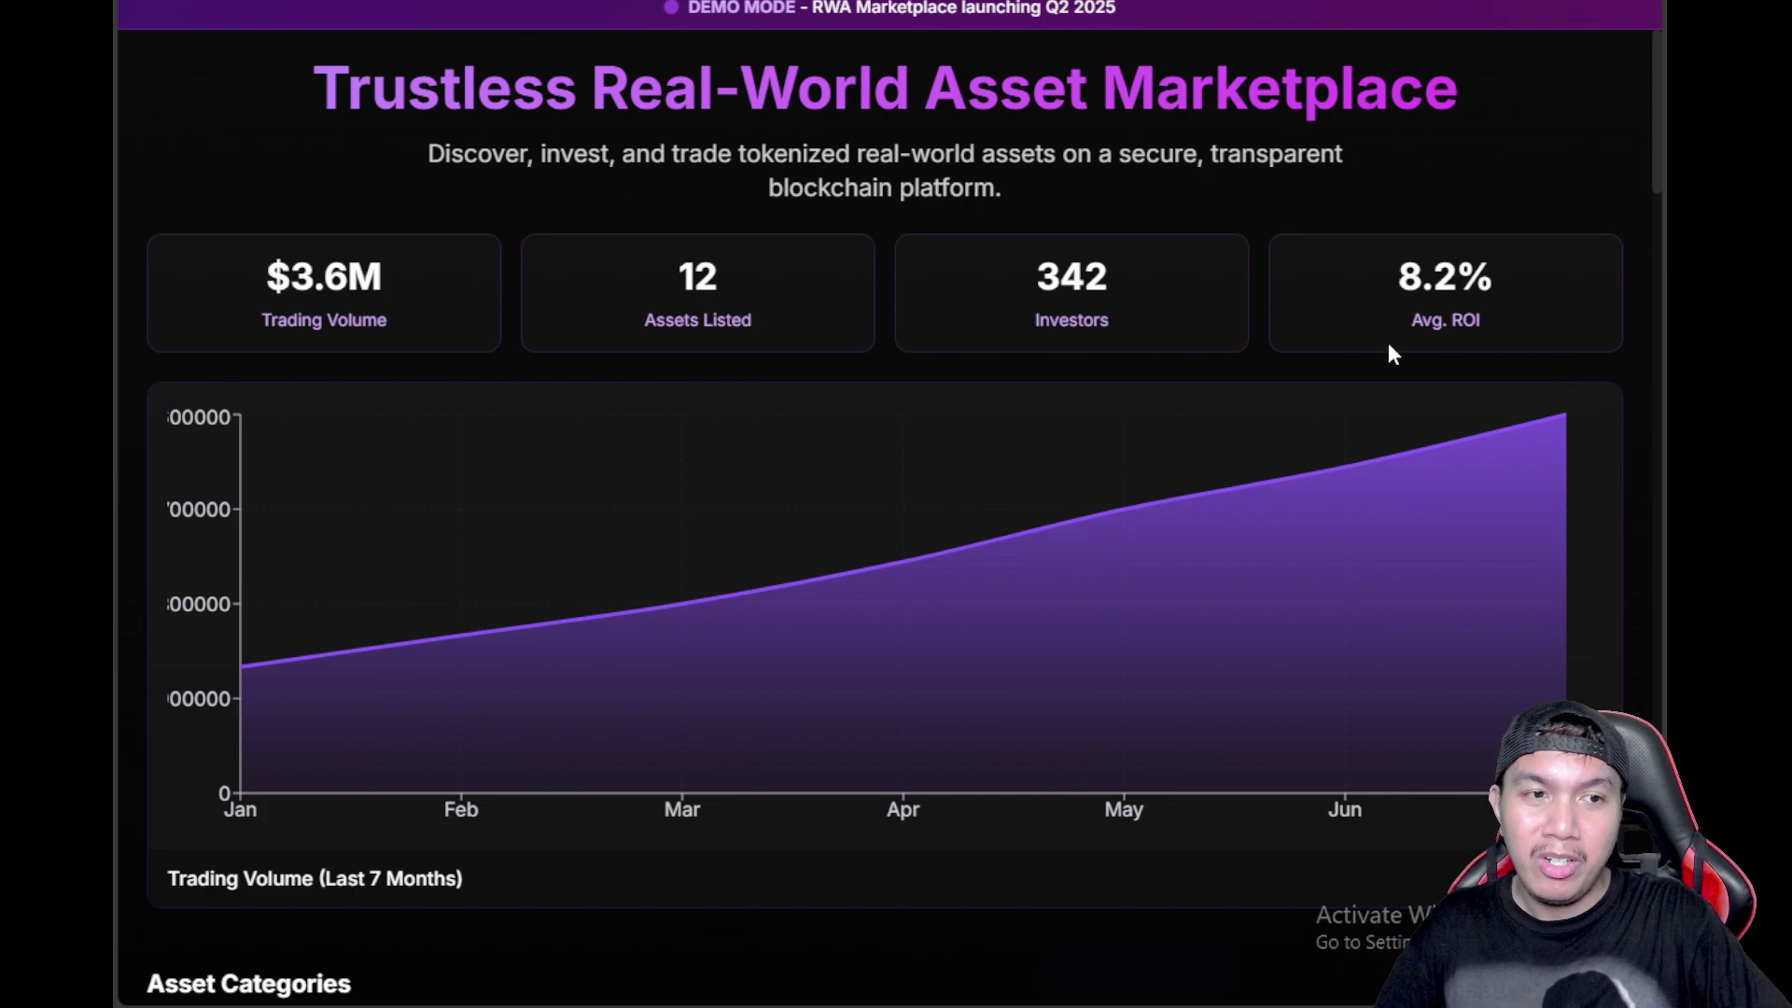
pyautogui.scroll(-5, 1401, 221)
pyautogui.scroll(-5, 1400, 224)
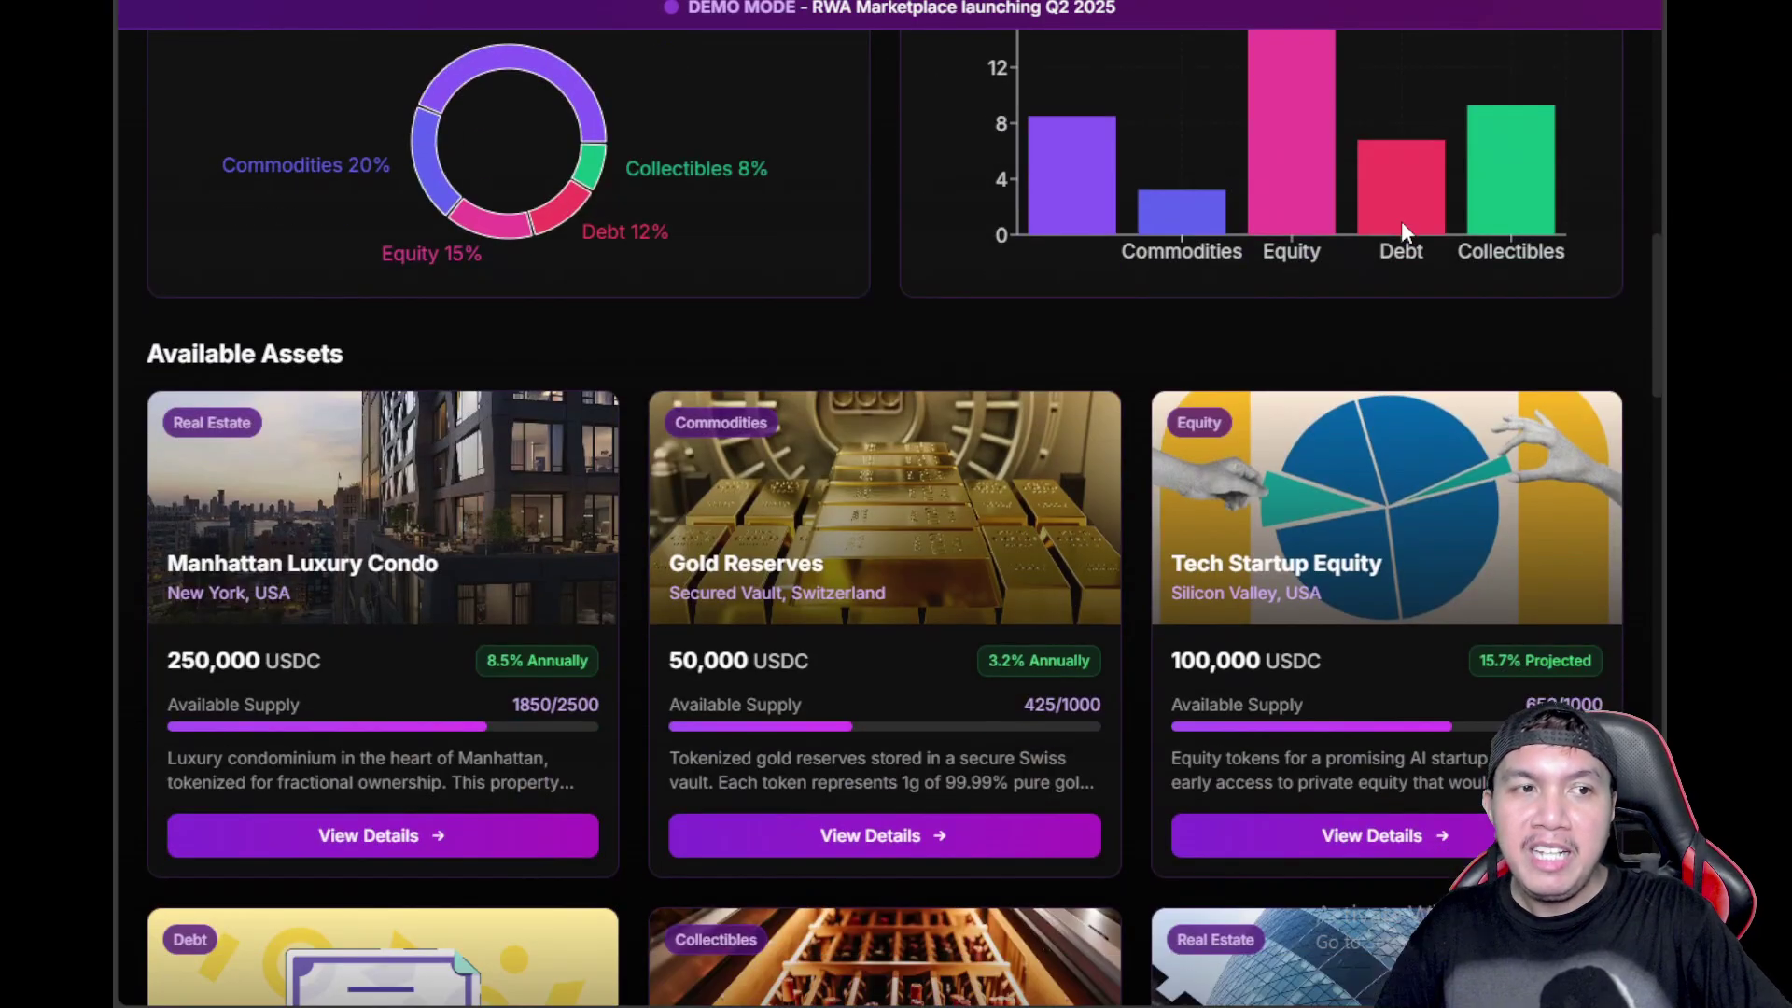
pyautogui.scroll(-4, 1401, 223)
pyautogui.scroll(2, 1401, 225)
pyautogui.scroll(1, 1400, 233)
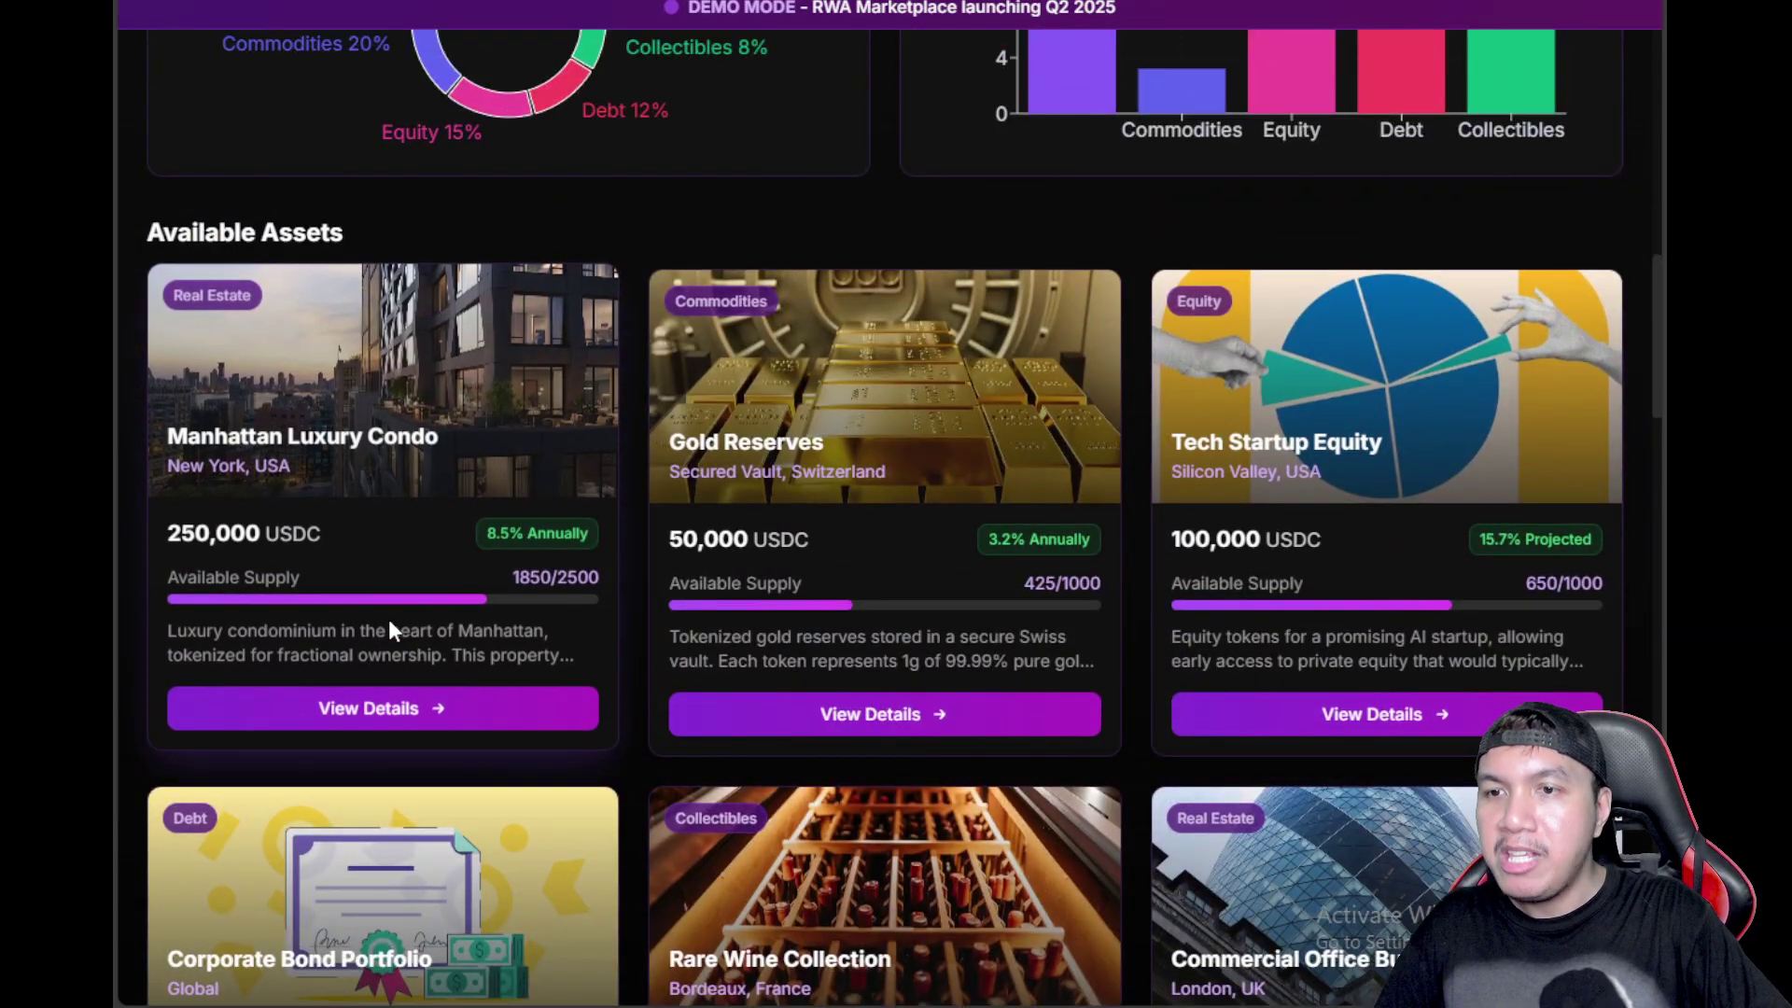
pyautogui.scroll(-3, 1368, 454)
pyautogui.scroll(-3, 1368, 453)
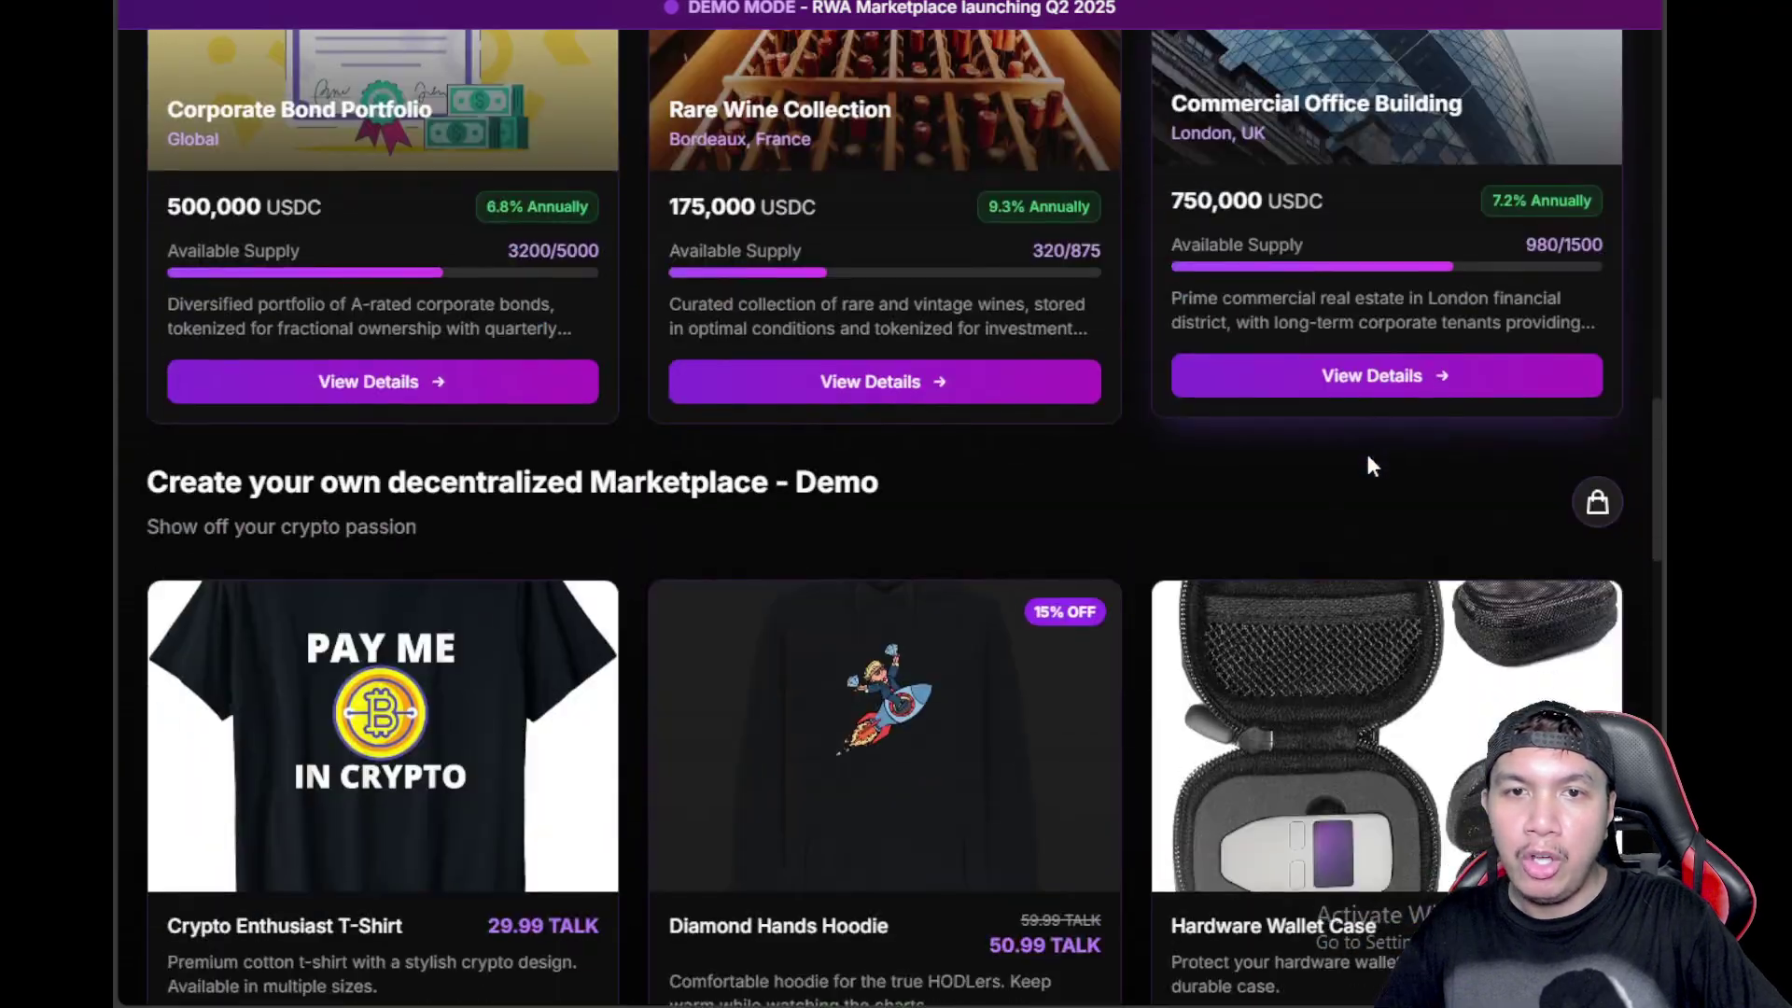
pyautogui.scroll(-3, 1364, 450)
pyautogui.scroll(5, 1365, 449)
pyautogui.scroll(4, 1345, 446)
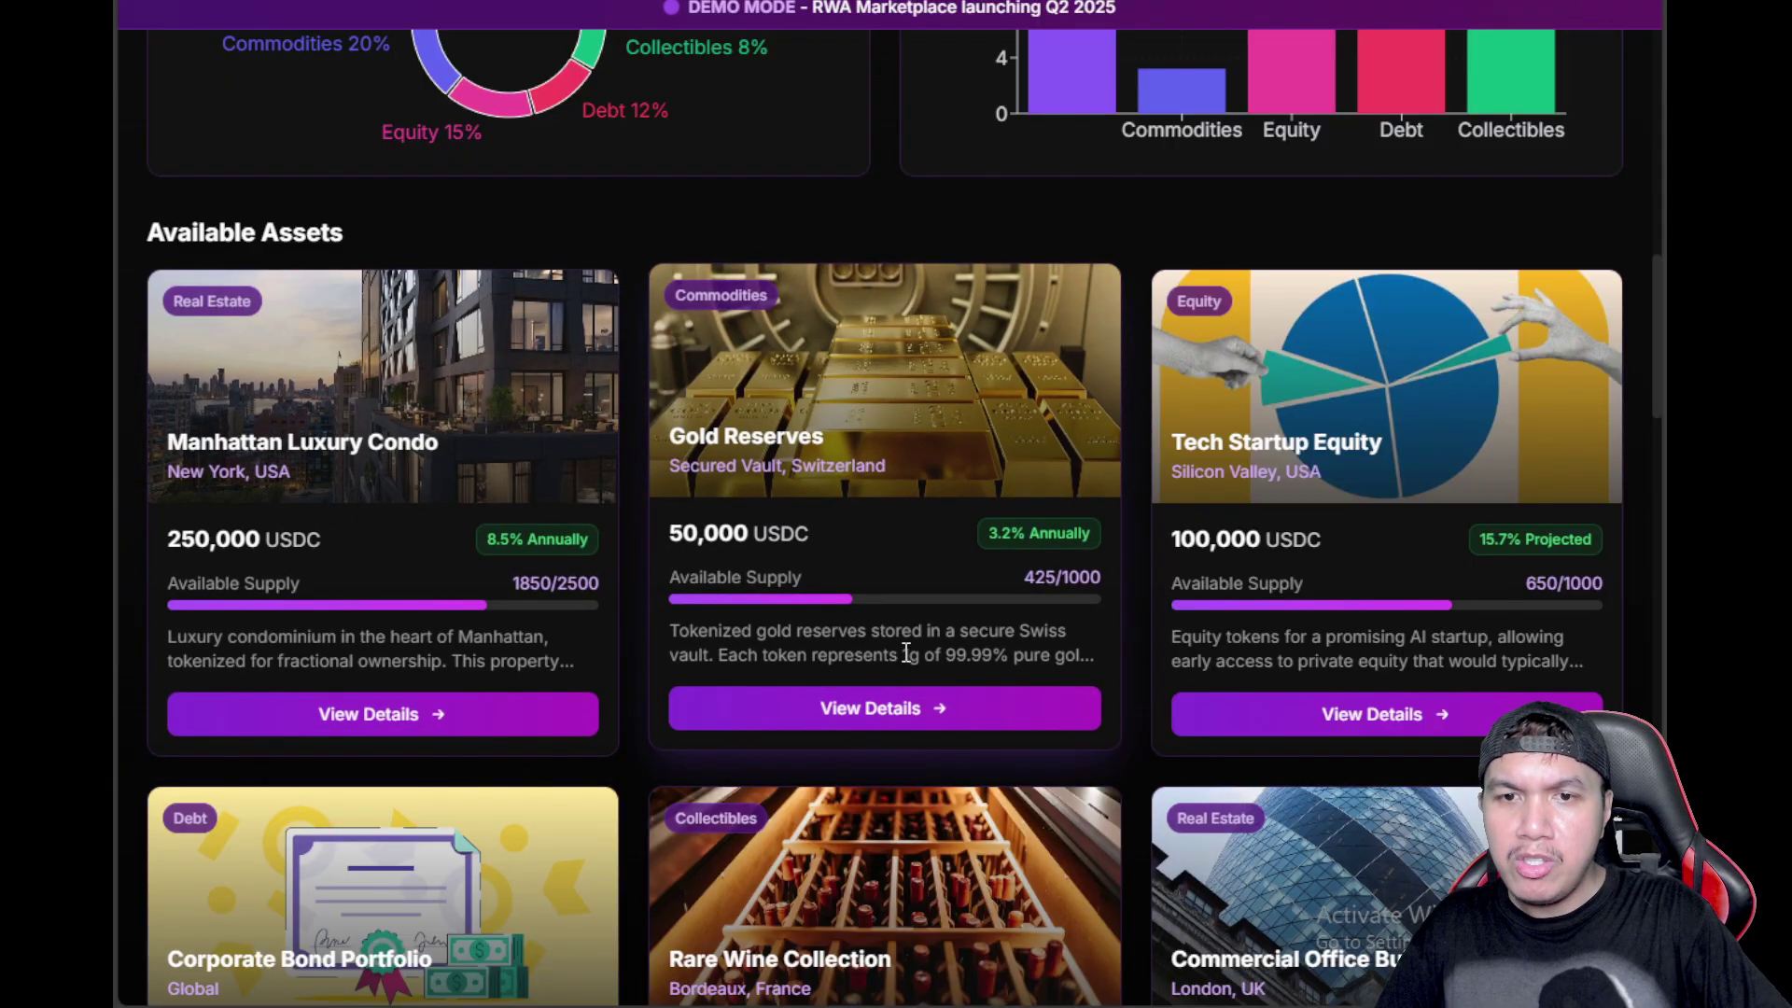
# Open View Details on the Gold Reserves asset card
pyautogui.click(893, 700)
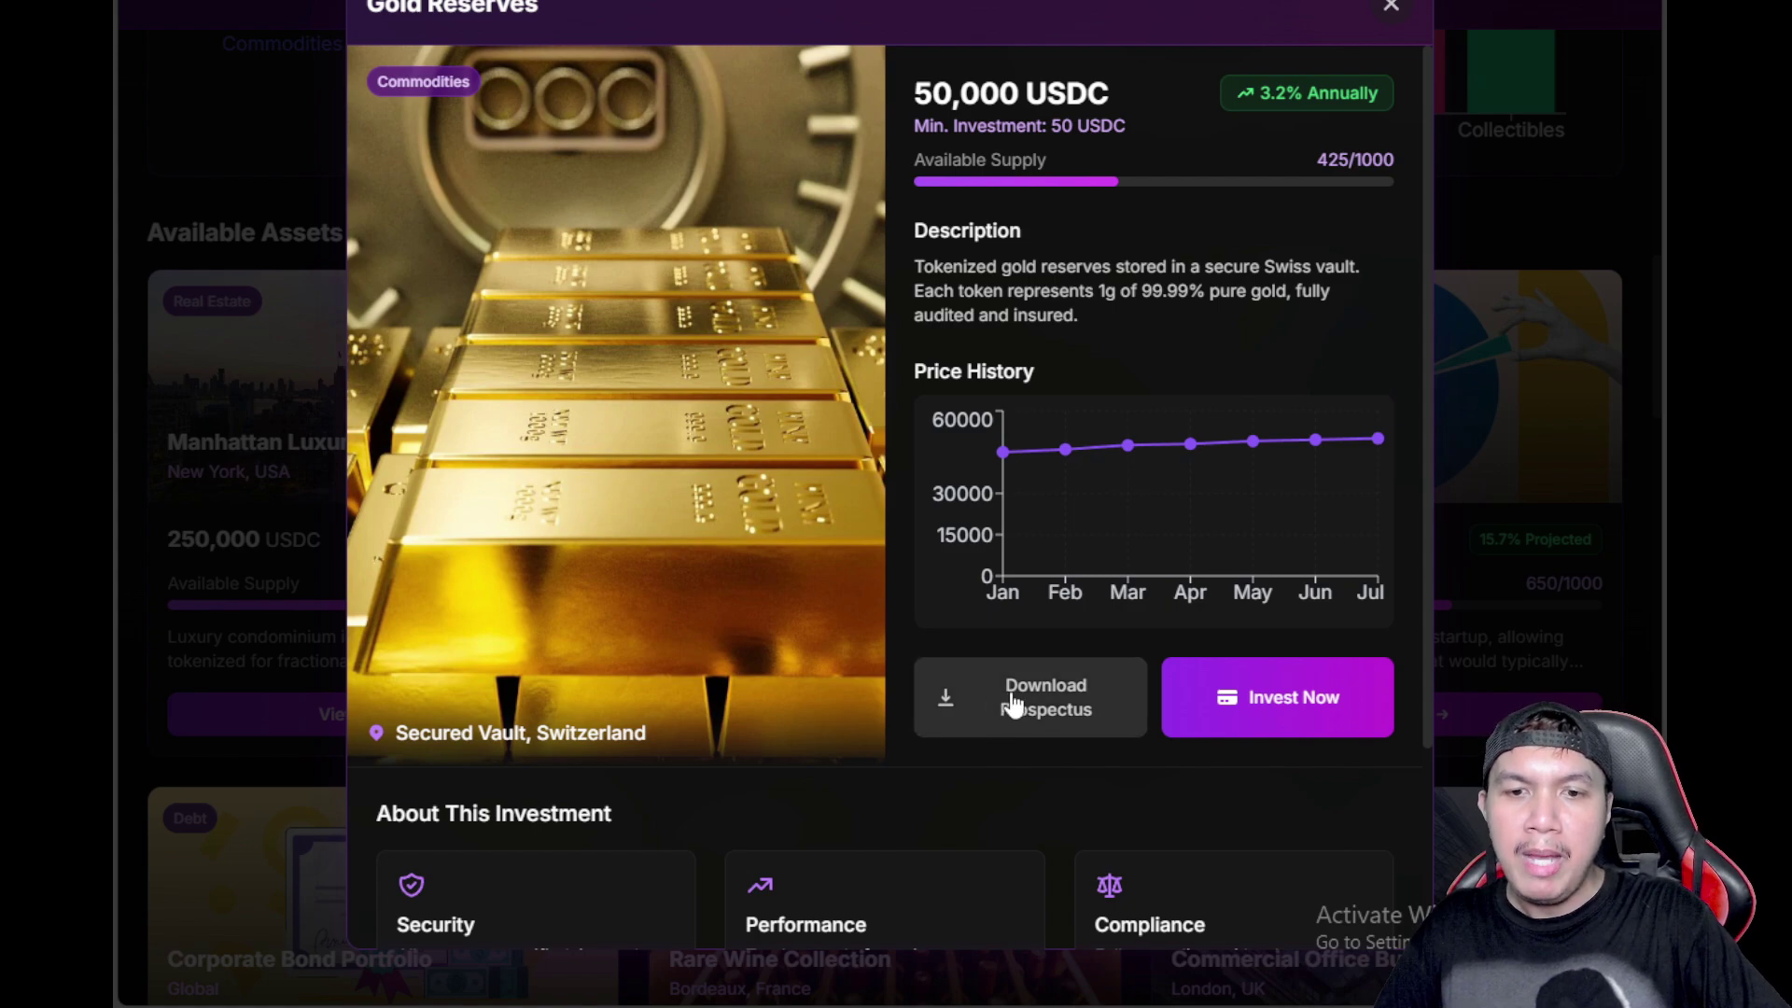
pyautogui.scroll(-2, 1312, 658)
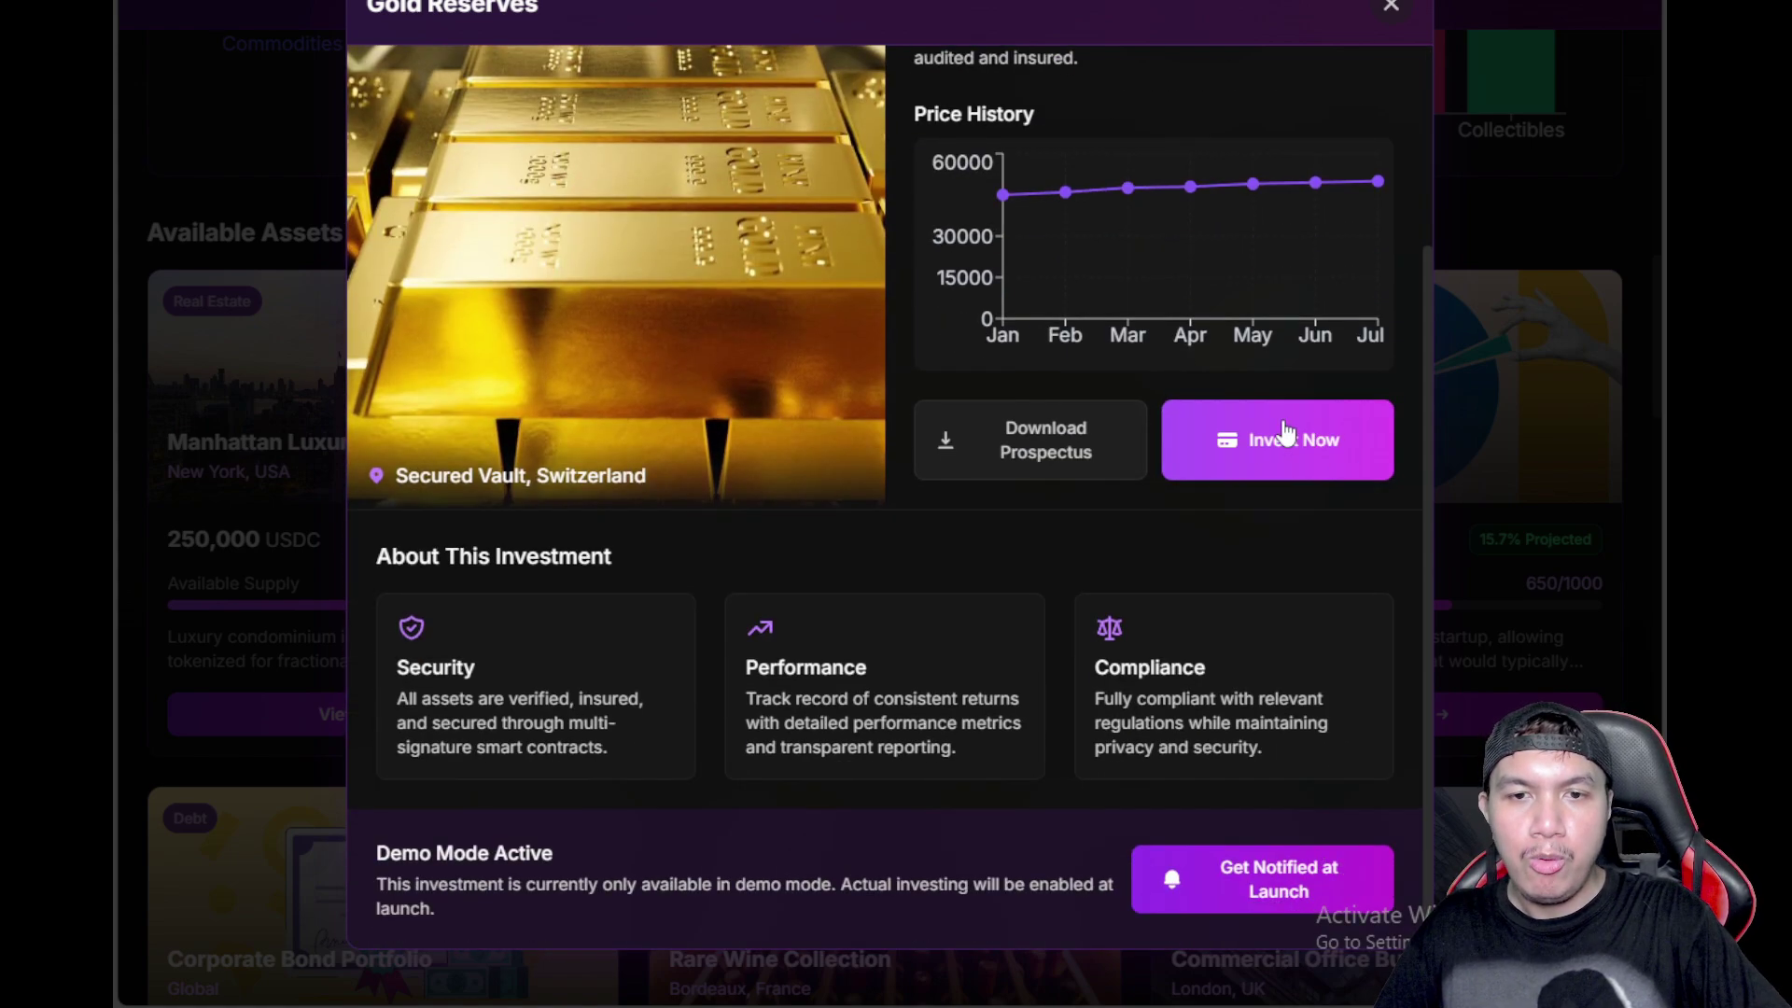
# Close the Gold Reserves asset details modal
pyautogui.click(1639, 303)
pyautogui.scroll(-5, 1637, 303)
pyautogui.scroll(-5, 1639, 301)
pyautogui.scroll(-4, 1637, 301)
pyautogui.scroll(-5, 1639, 301)
pyautogui.scroll(3, 1637, 302)
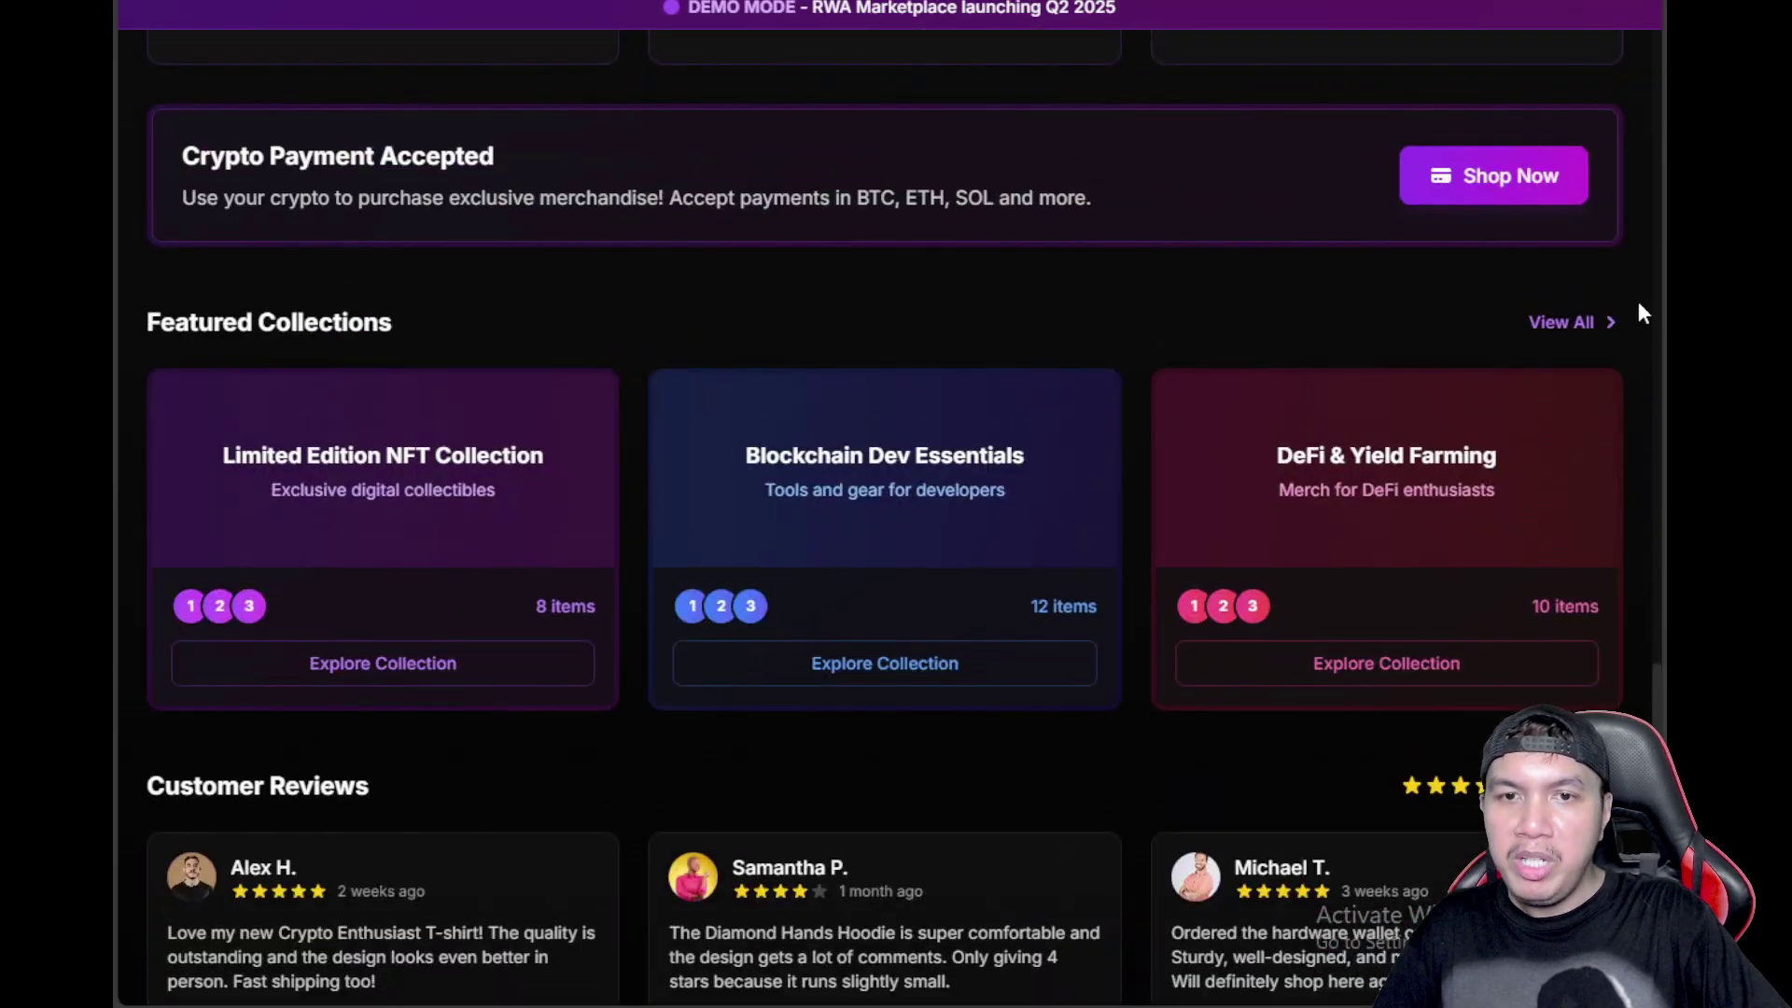
pyautogui.scroll(2, 1639, 301)
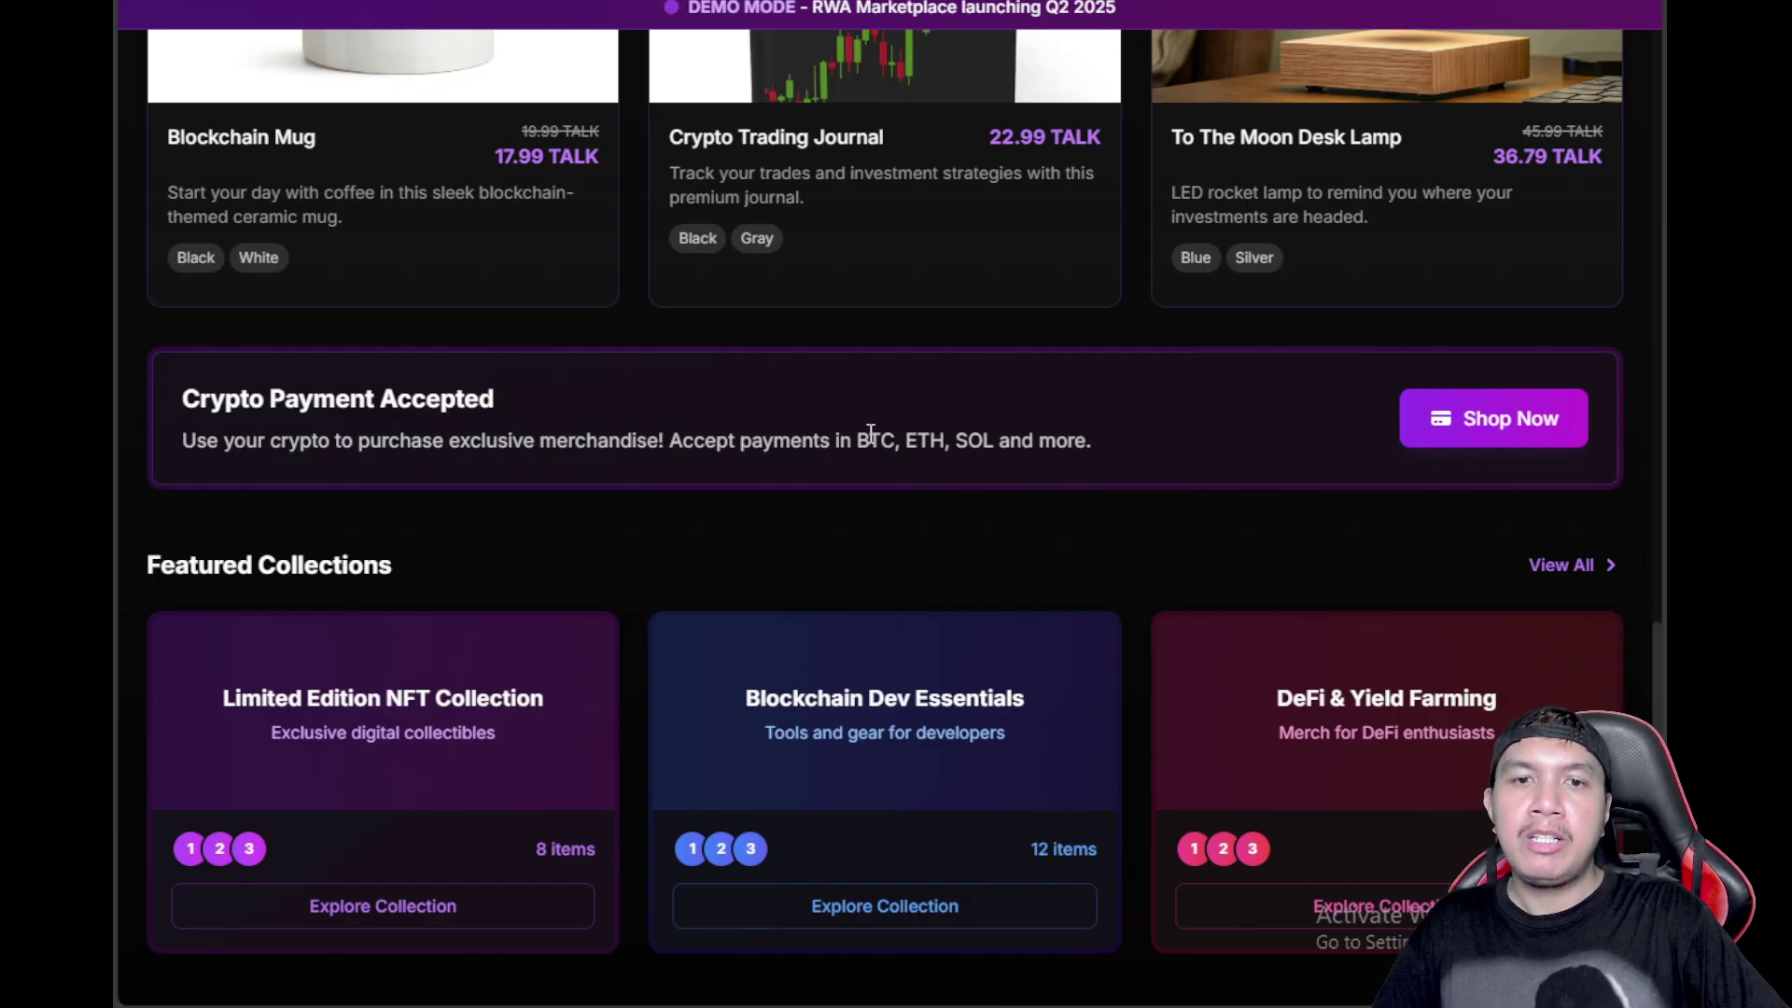
pyautogui.scroll(-2, 1374, 458)
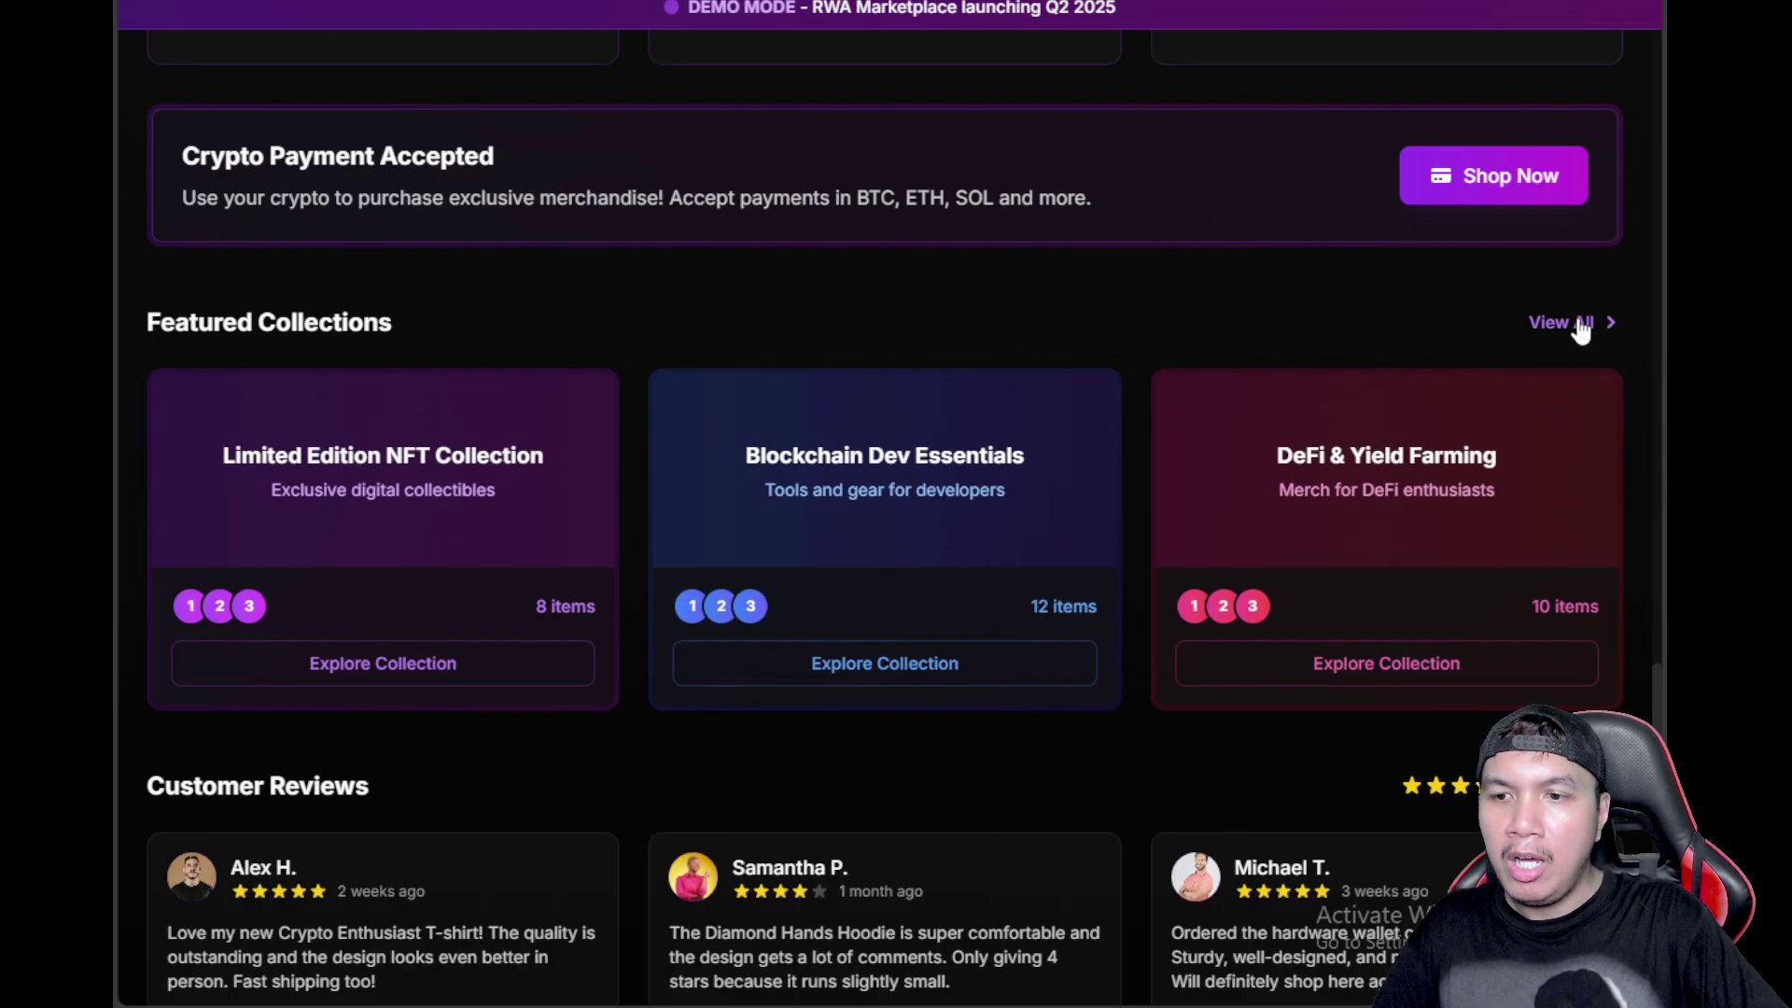
pyautogui.scroll(-3, 1579, 326)
pyautogui.scroll(2, 1050, 364)
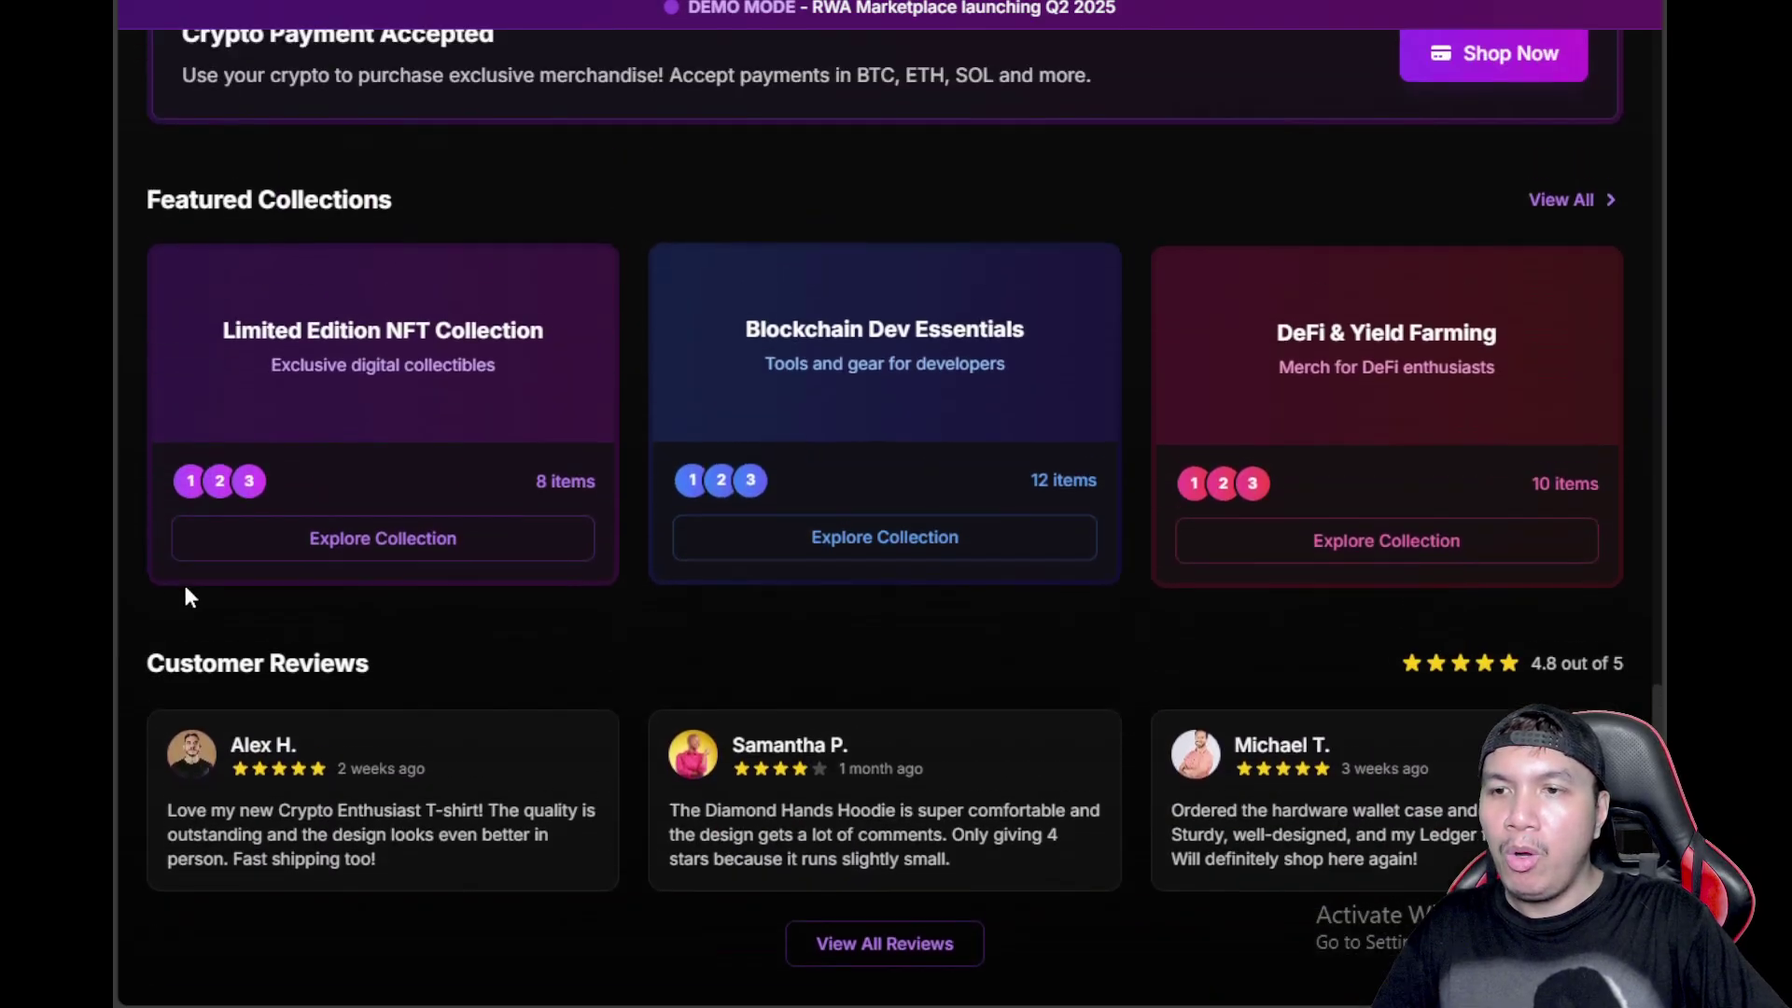
pyautogui.scroll(-3, 845, 649)
pyautogui.scroll(-3, 1146, 653)
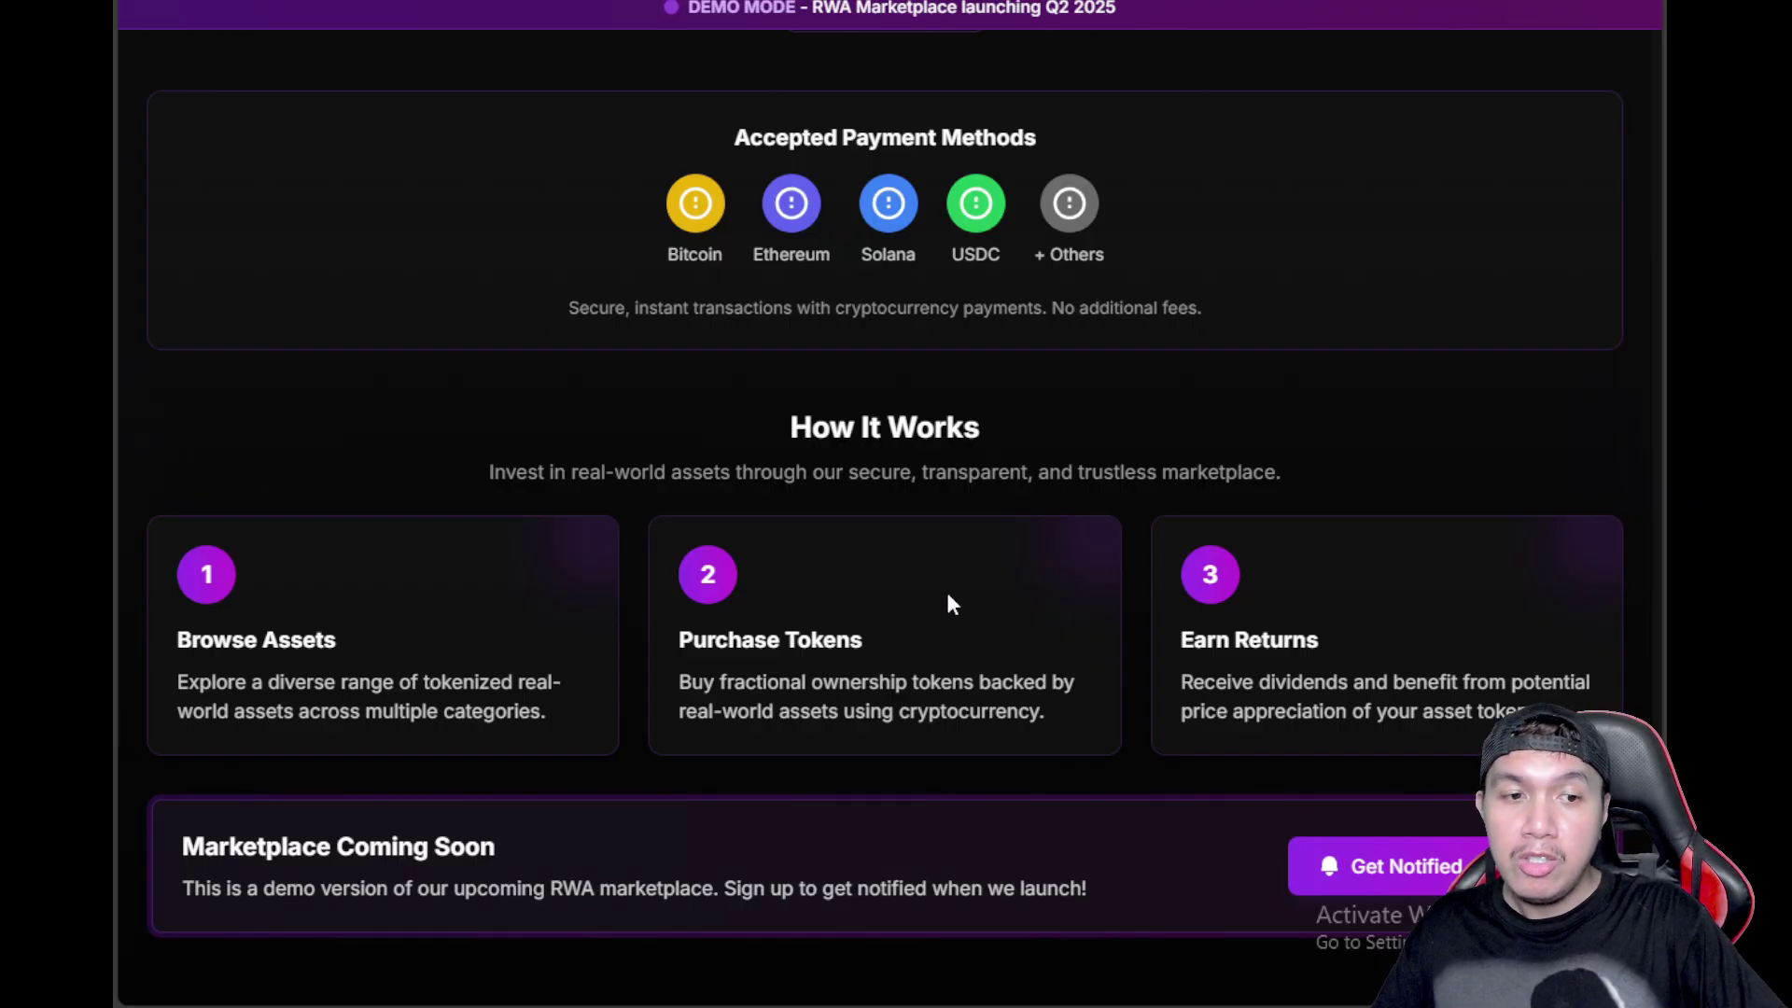
pyautogui.scroll(5, 1000, 662)
pyautogui.scroll(10, 1054, 606)
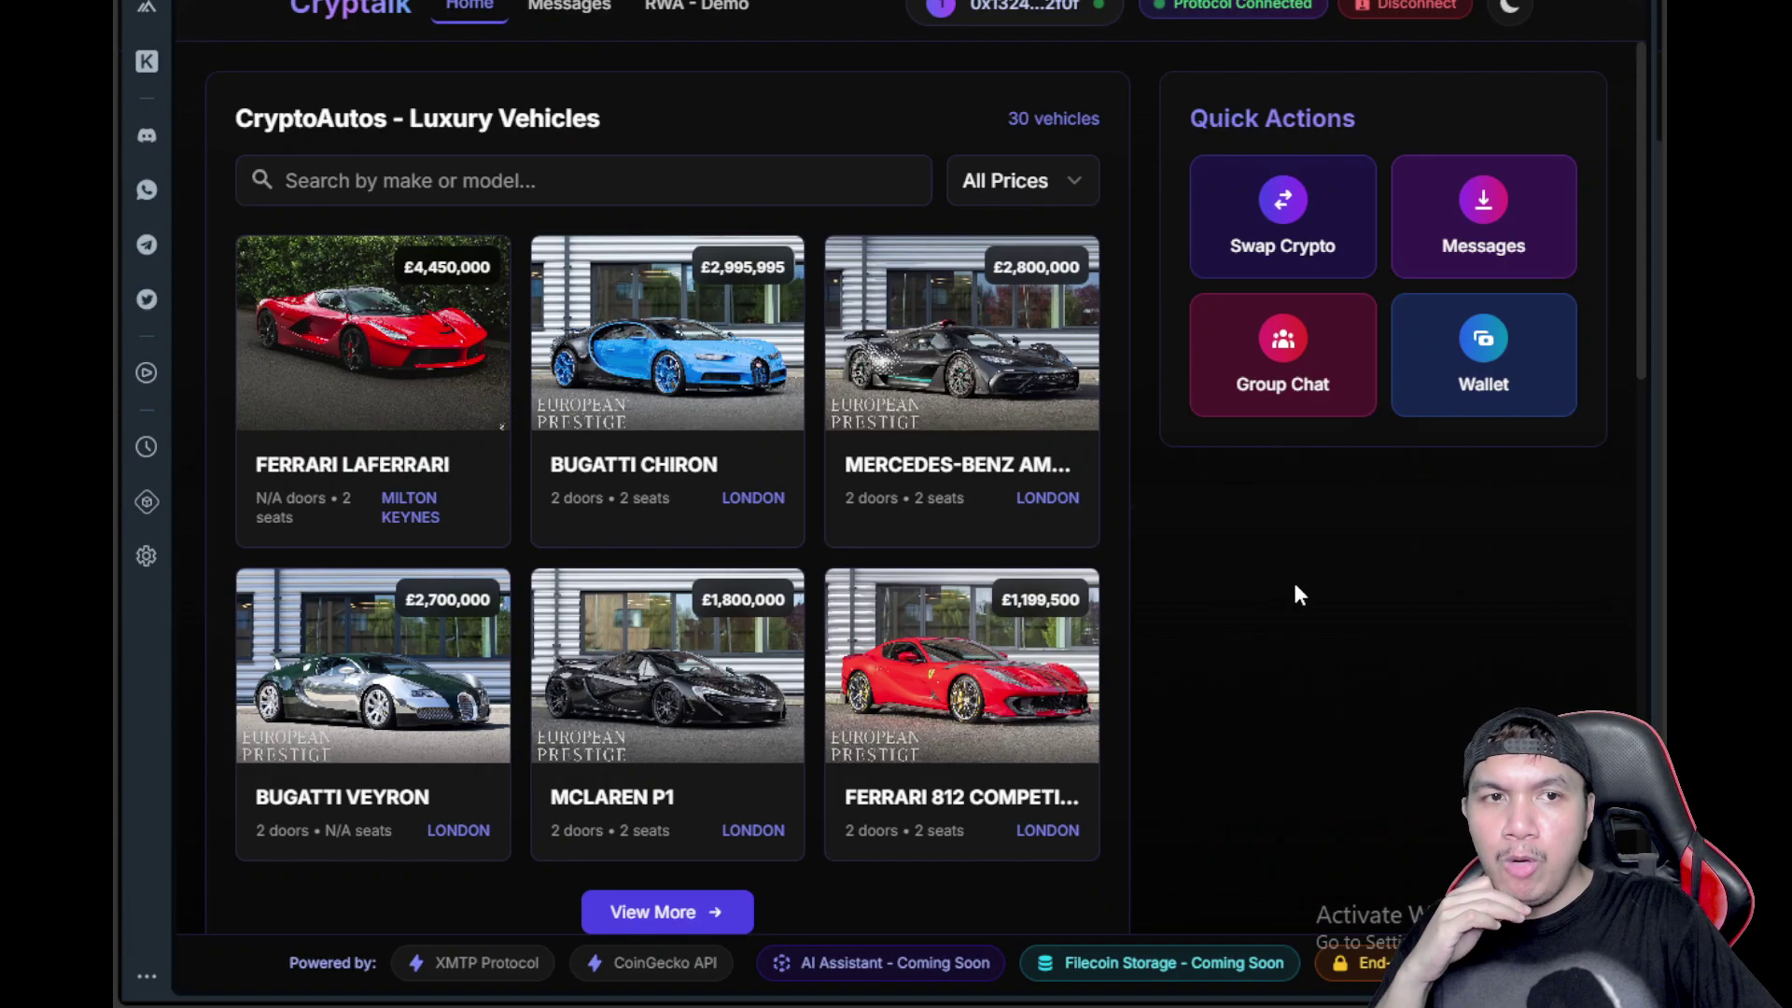
# Go to the HoudiniSwap page through the Swap Crypto quick action
pyautogui.click(1256, 200)
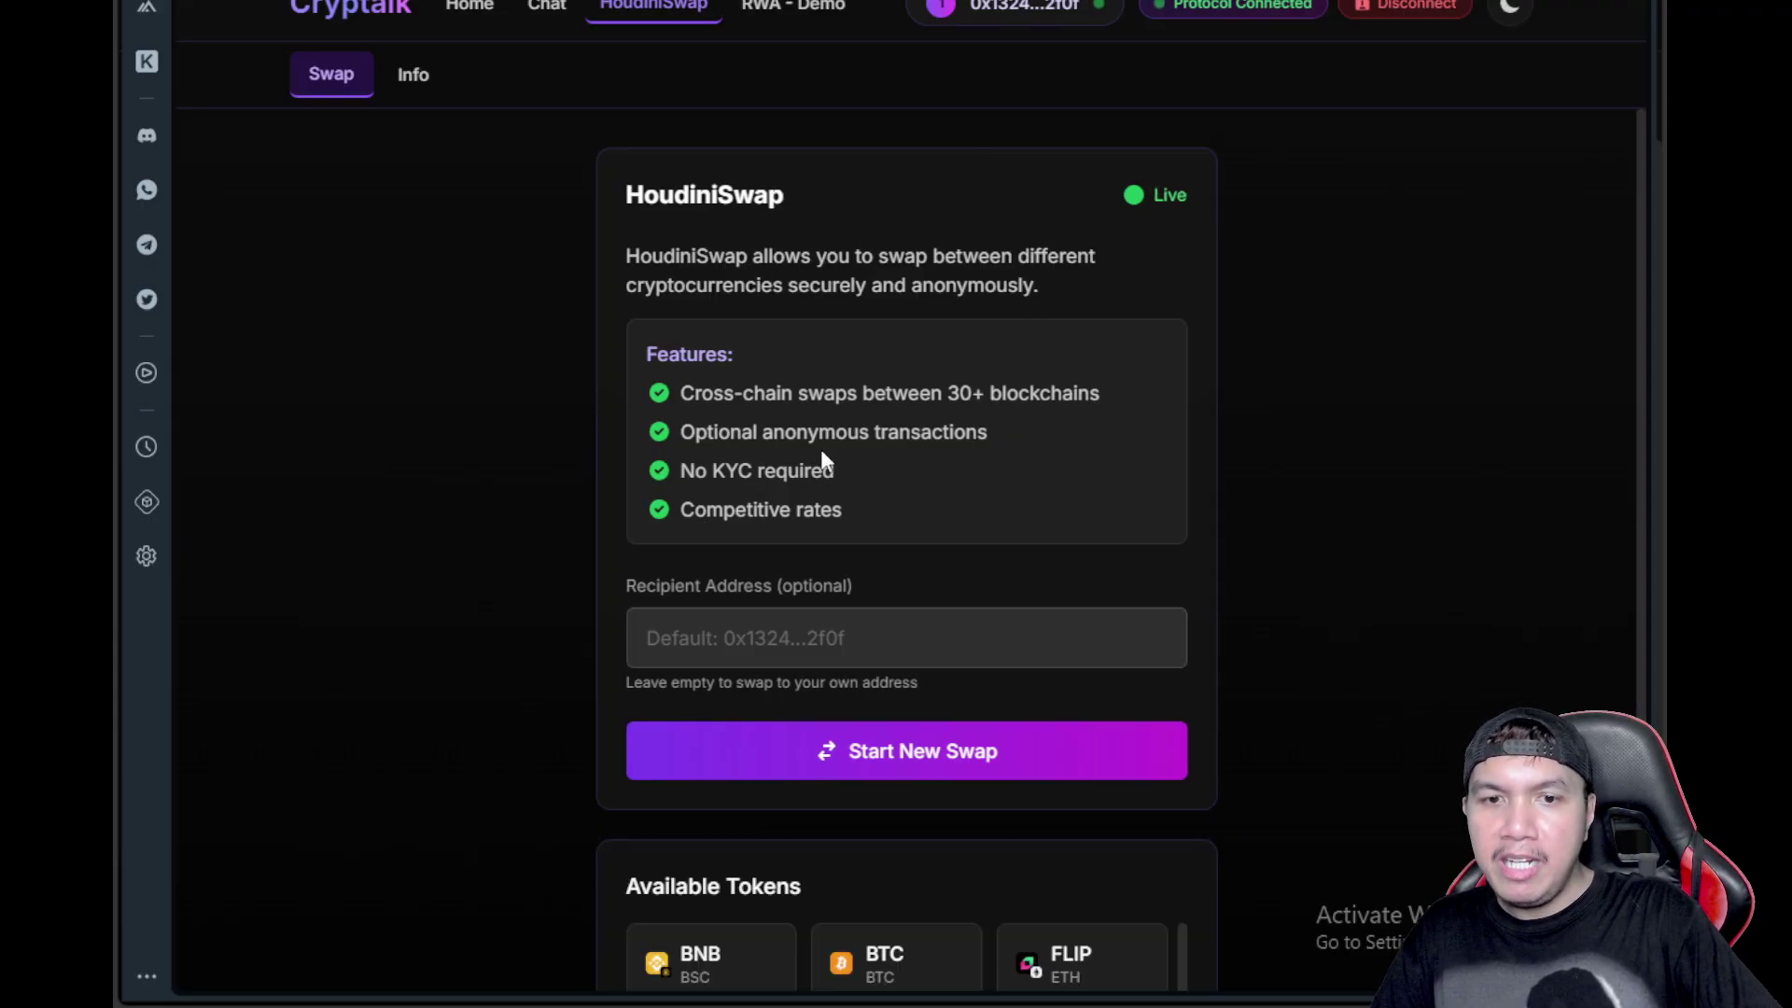
pyautogui.scroll(-2, 998, 280)
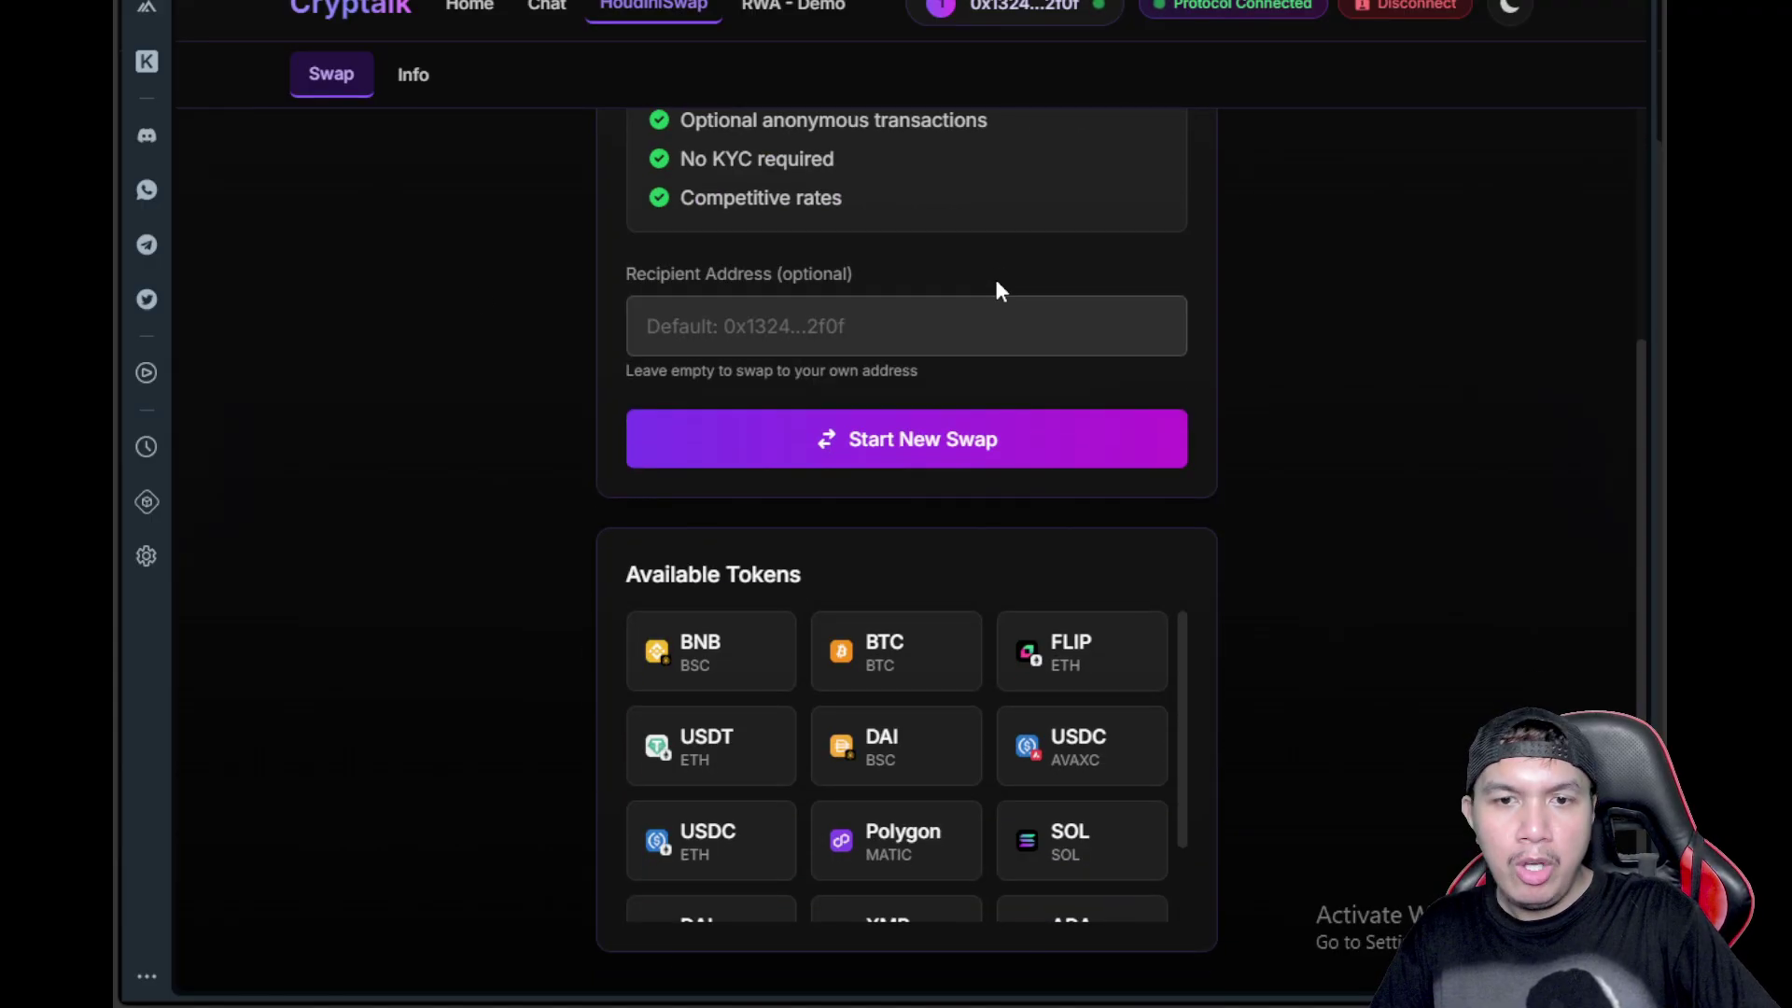
pyautogui.scroll(1, 994, 317)
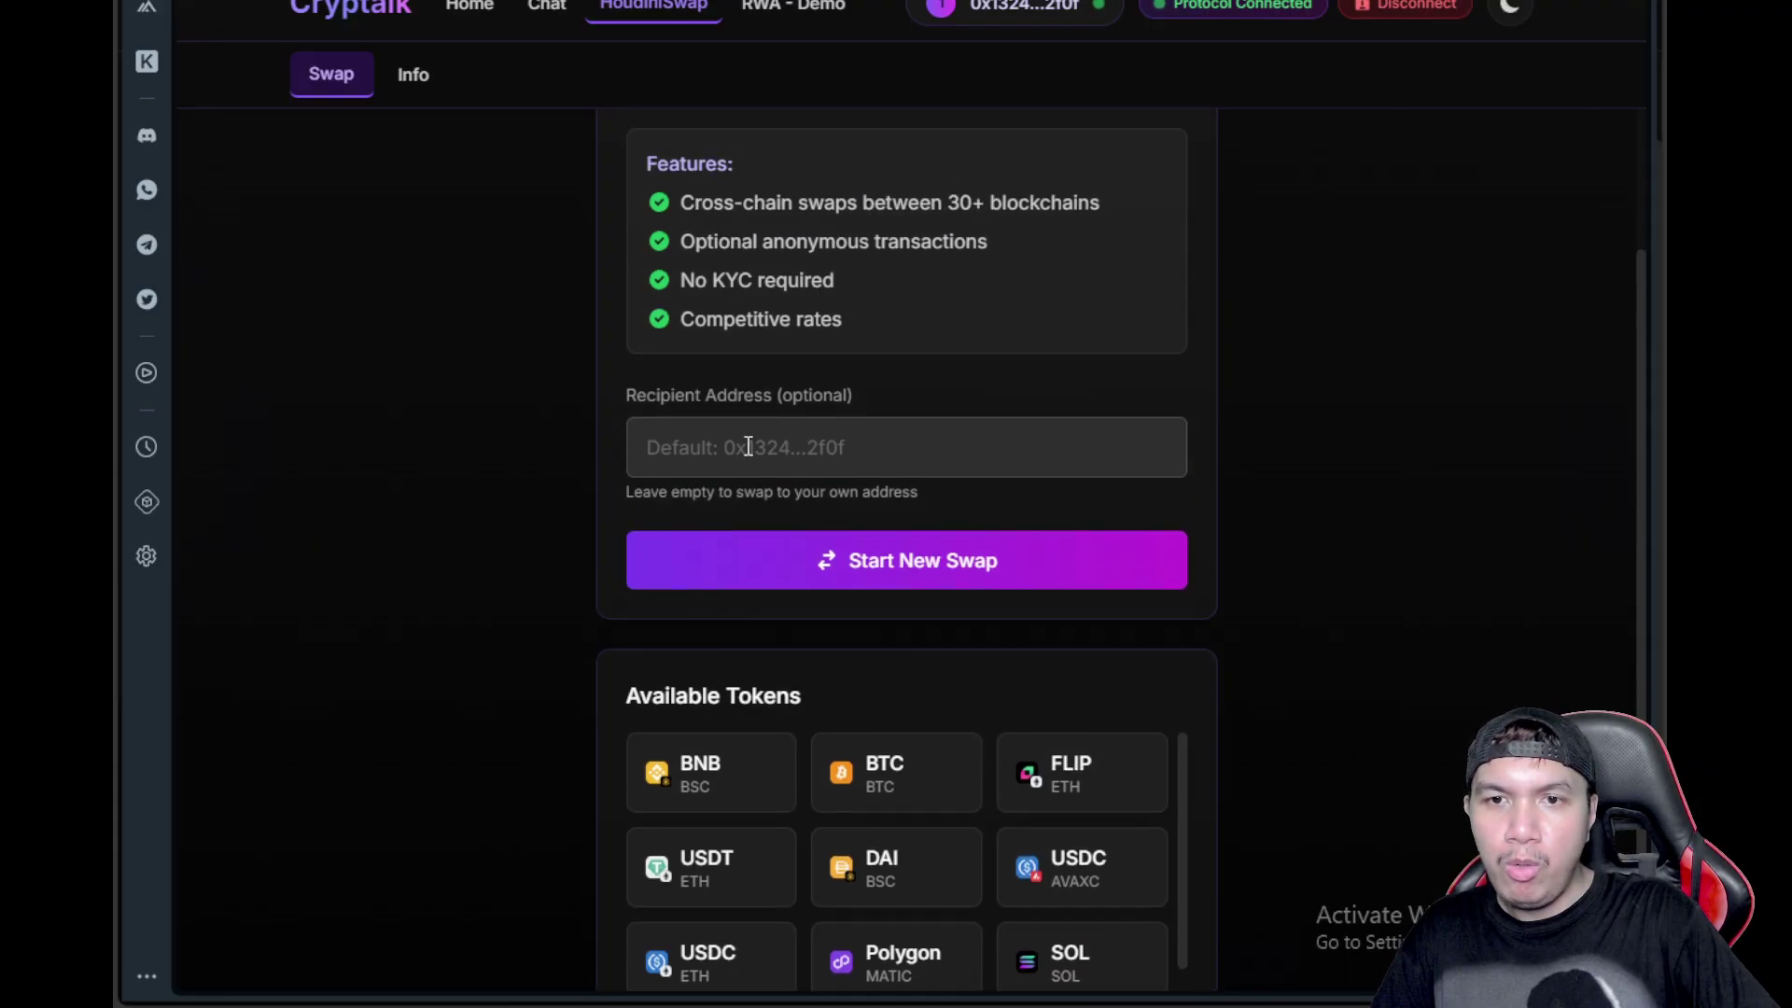
# Start a new swap and choose BNB (bsc) as the token to send
pyautogui.click(961, 561)
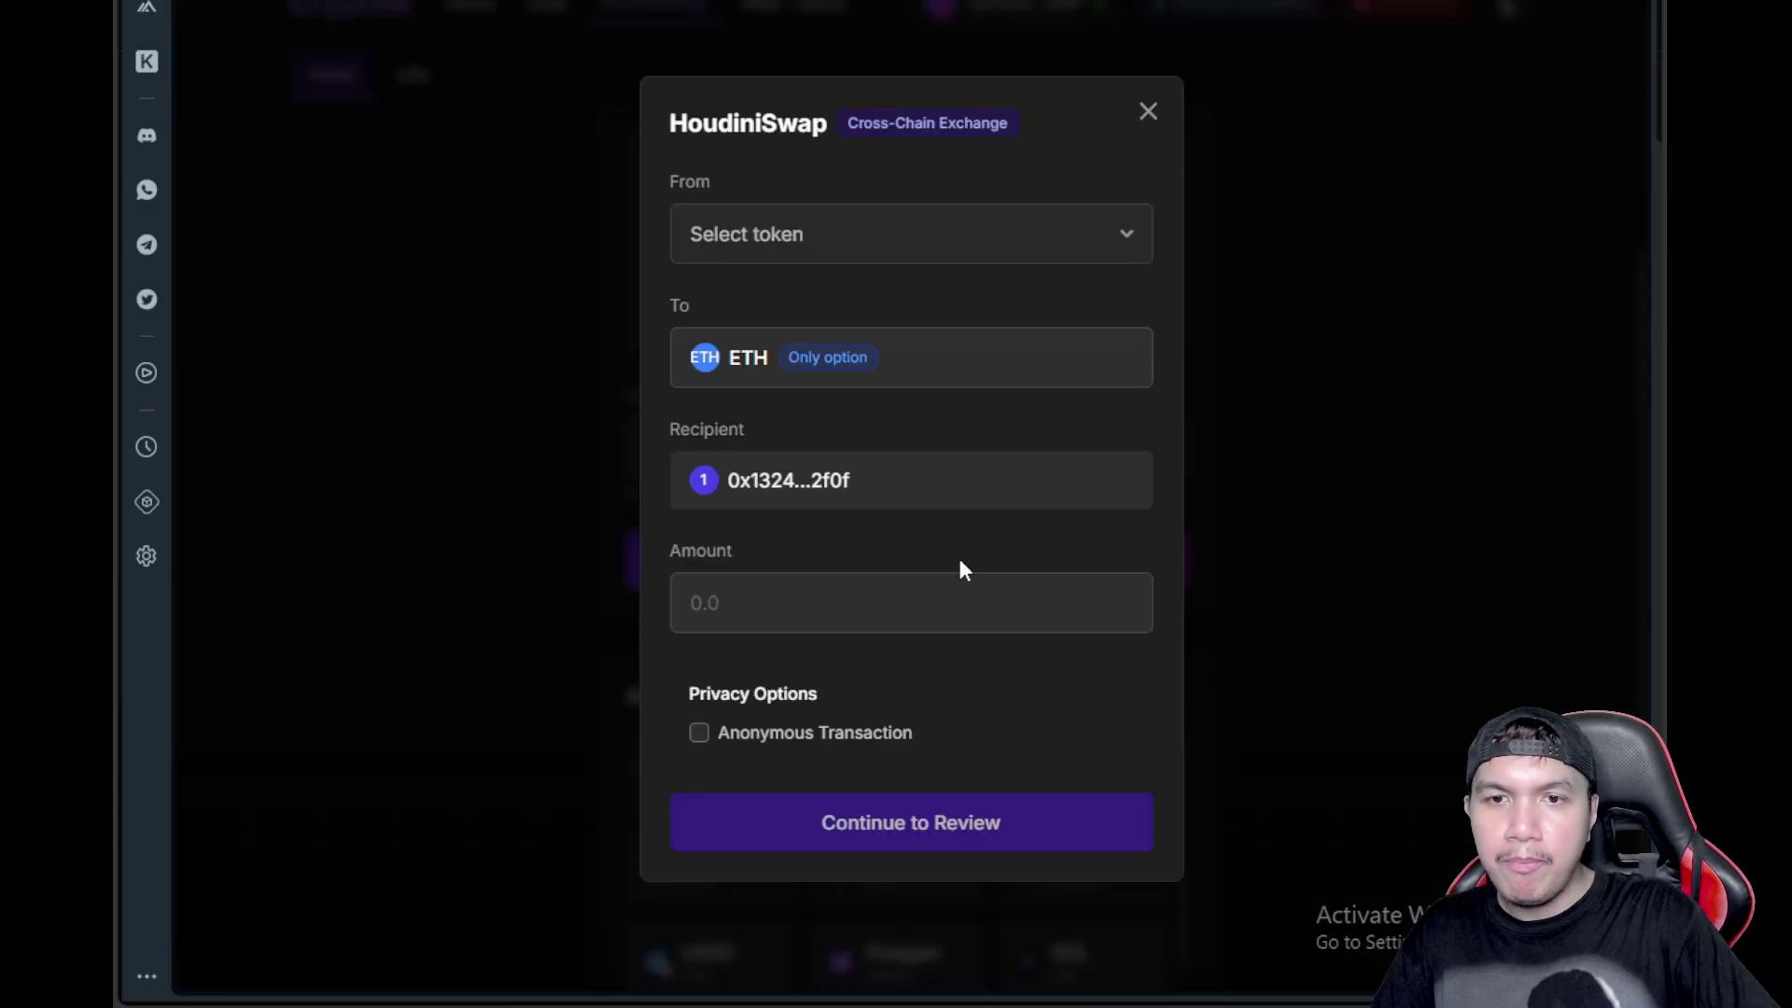
pyautogui.click(1017, 219)
pyautogui.scroll(-5, 861, 414)
pyautogui.scroll(-5, 860, 413)
pyautogui.scroll(-5, 861, 413)
pyautogui.scroll(-5, 860, 413)
pyautogui.scroll(10, 864, 421)
pyautogui.scroll(10, 864, 426)
pyautogui.click(472, 221)
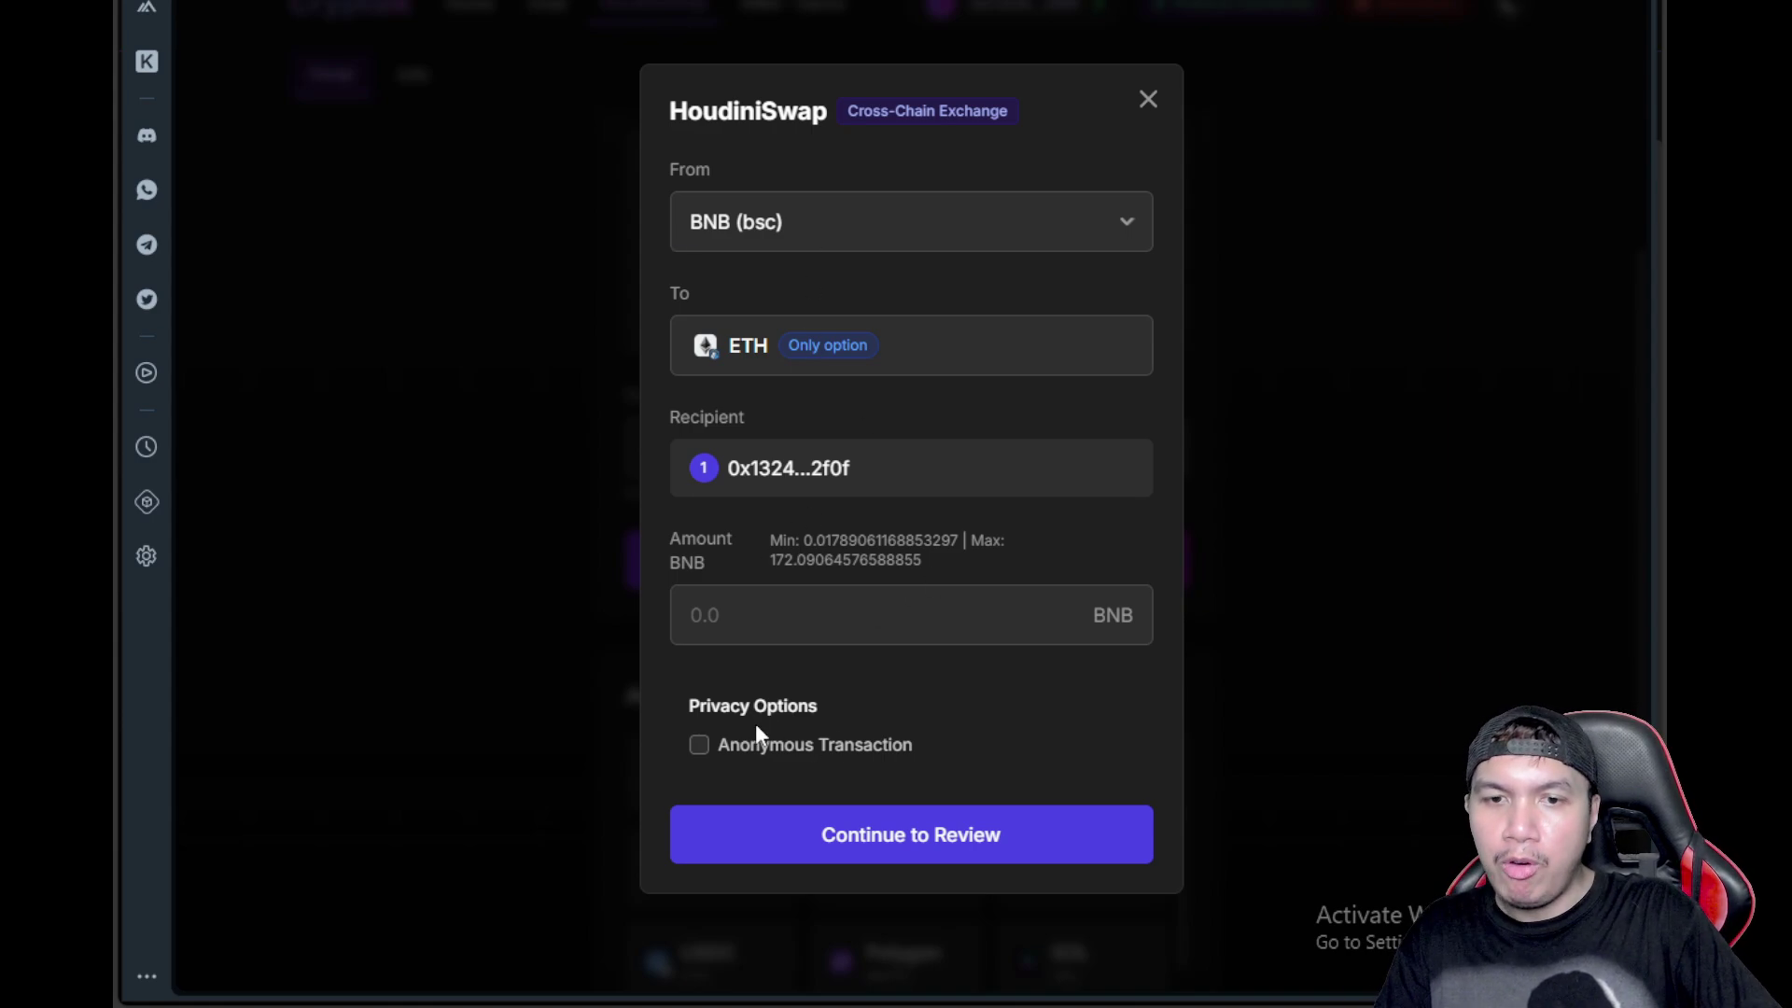
# Make the swap anonymous via Monero, enter 0.1 BNB, and continue to review
pyautogui.click(701, 744)
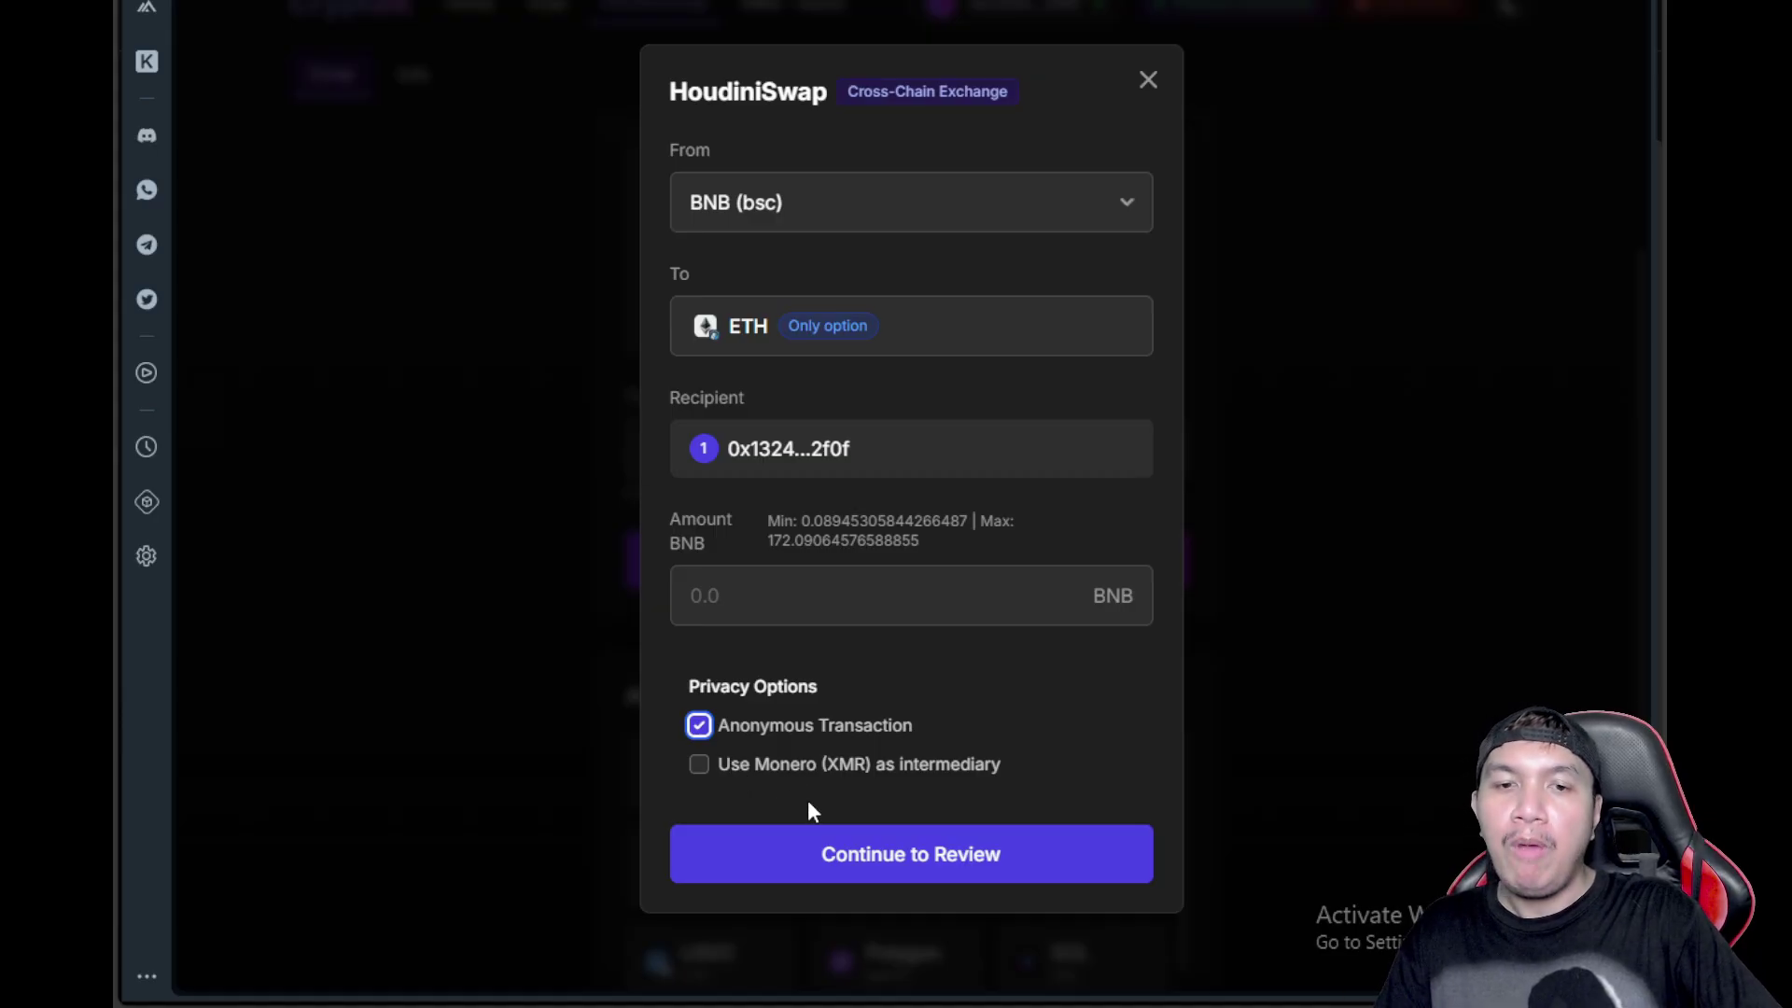
pyautogui.press('Tab')
pyautogui.press('space')
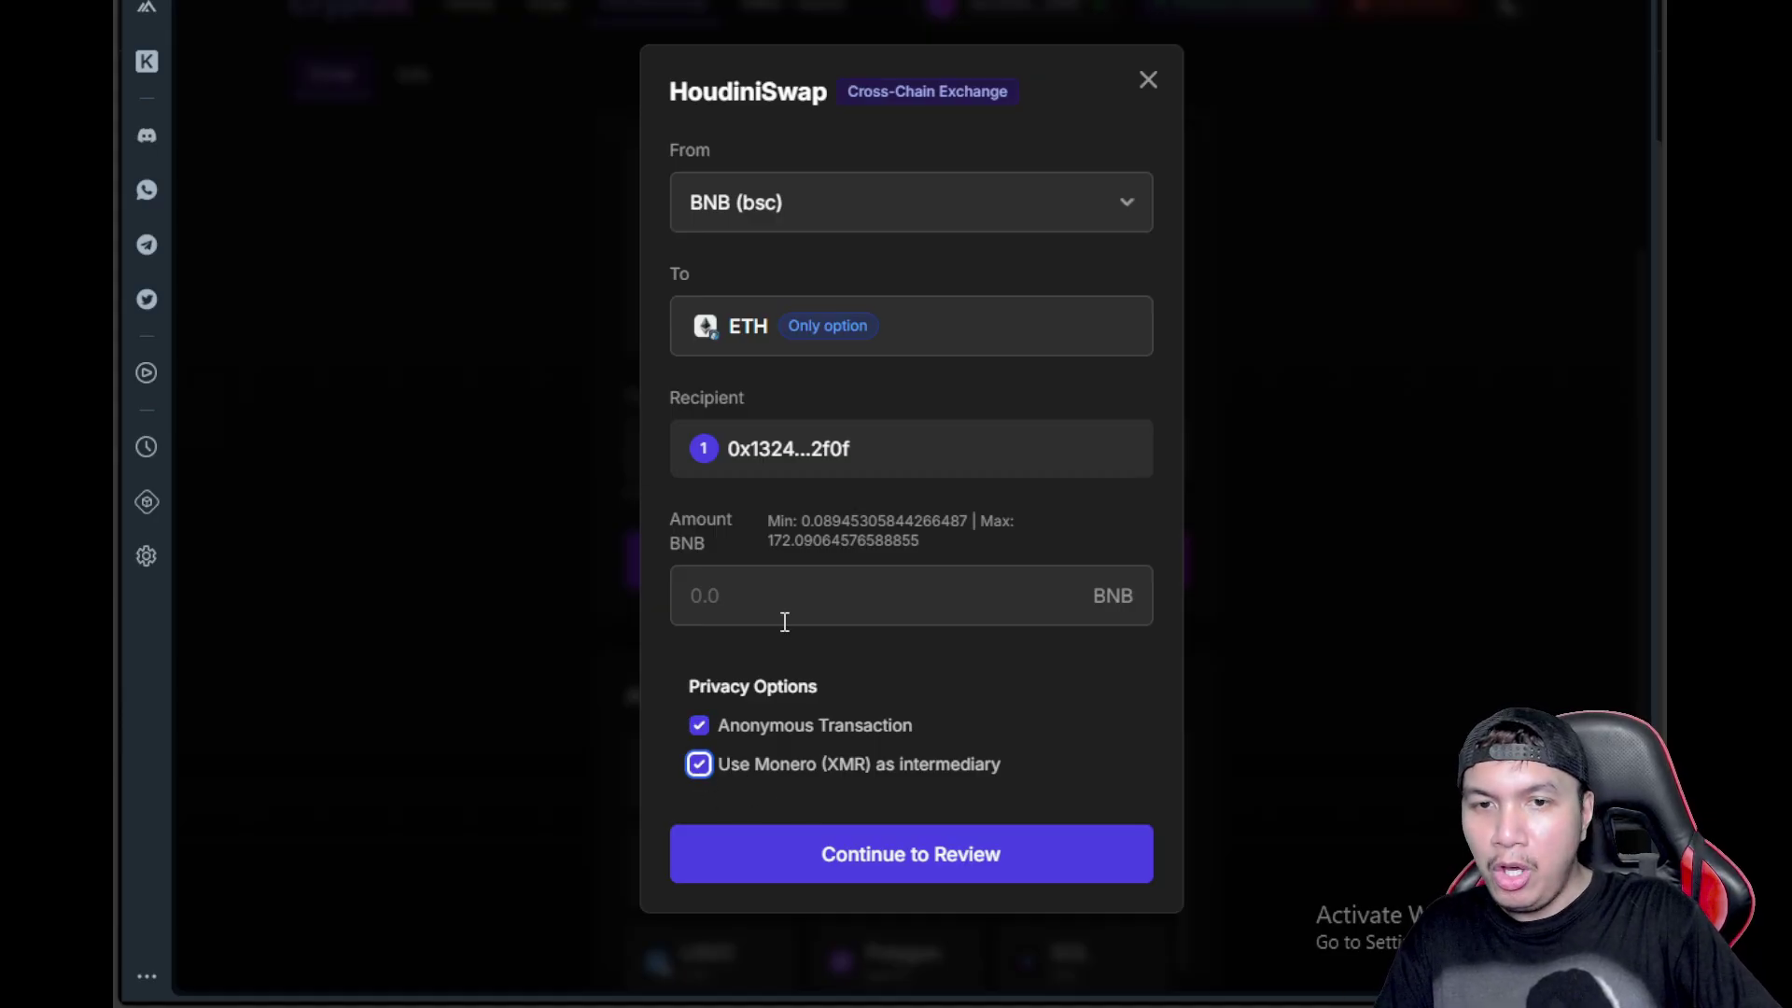
pyautogui.click(784, 621)
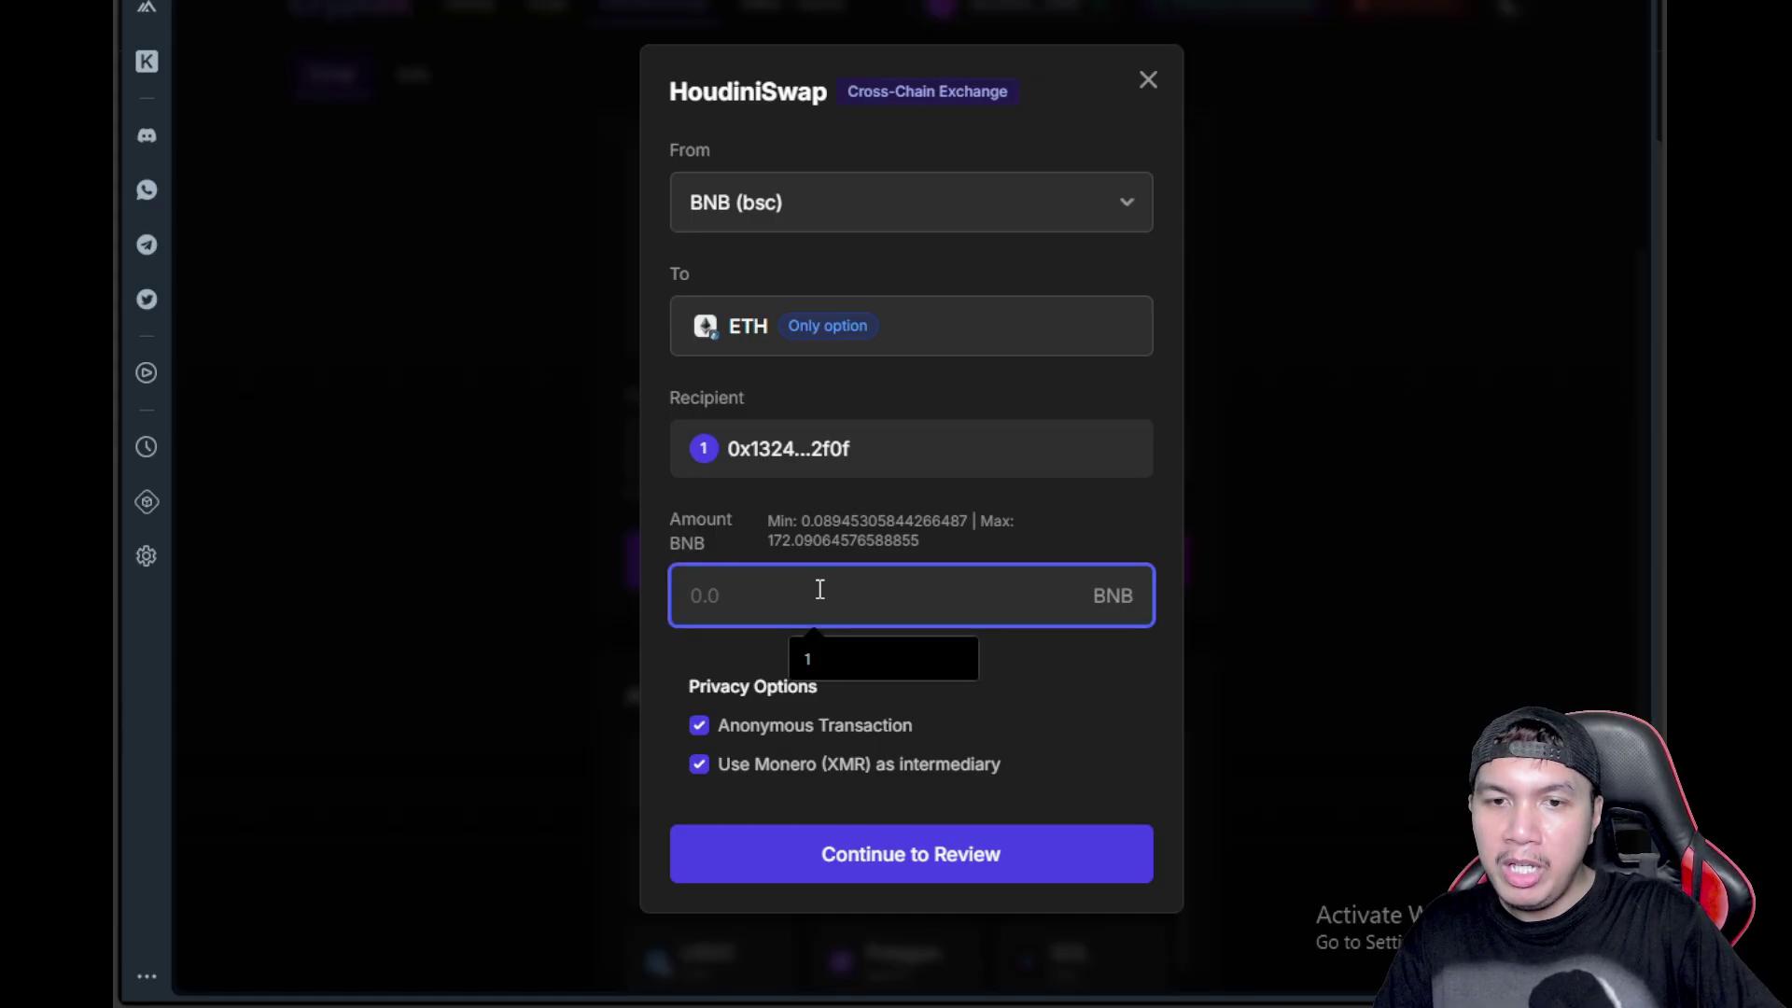
pyautogui.write('0')
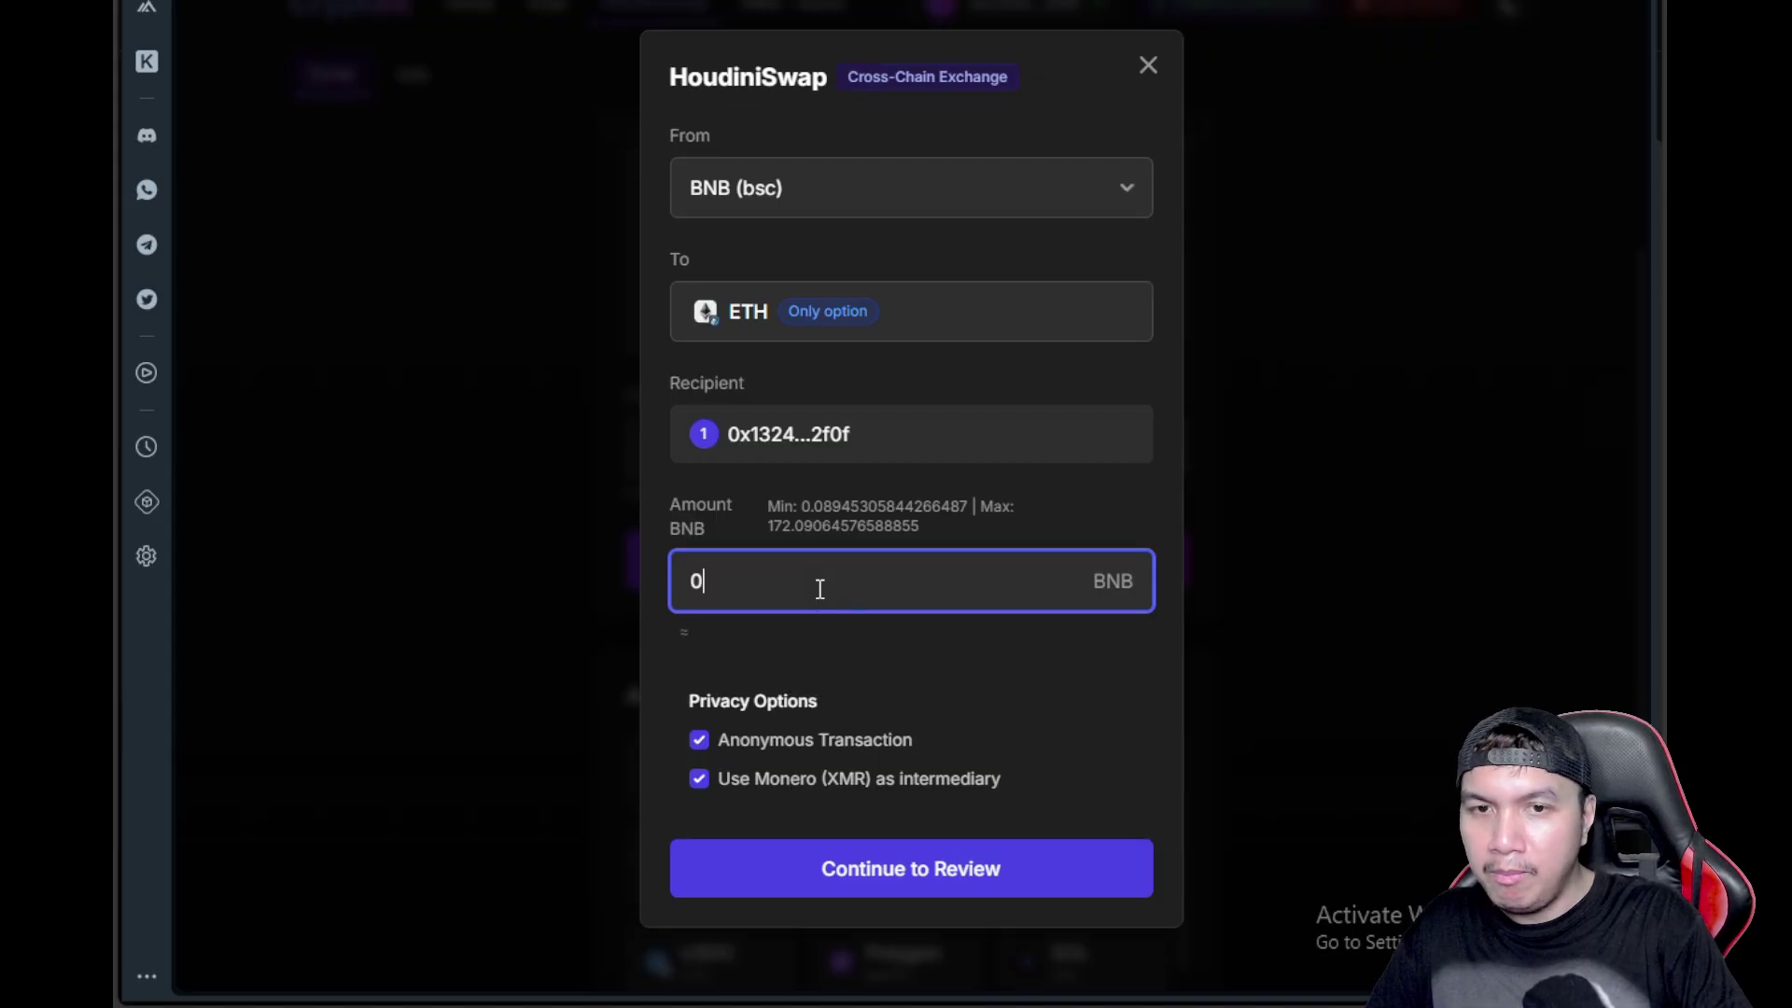
pyautogui.write('.1')
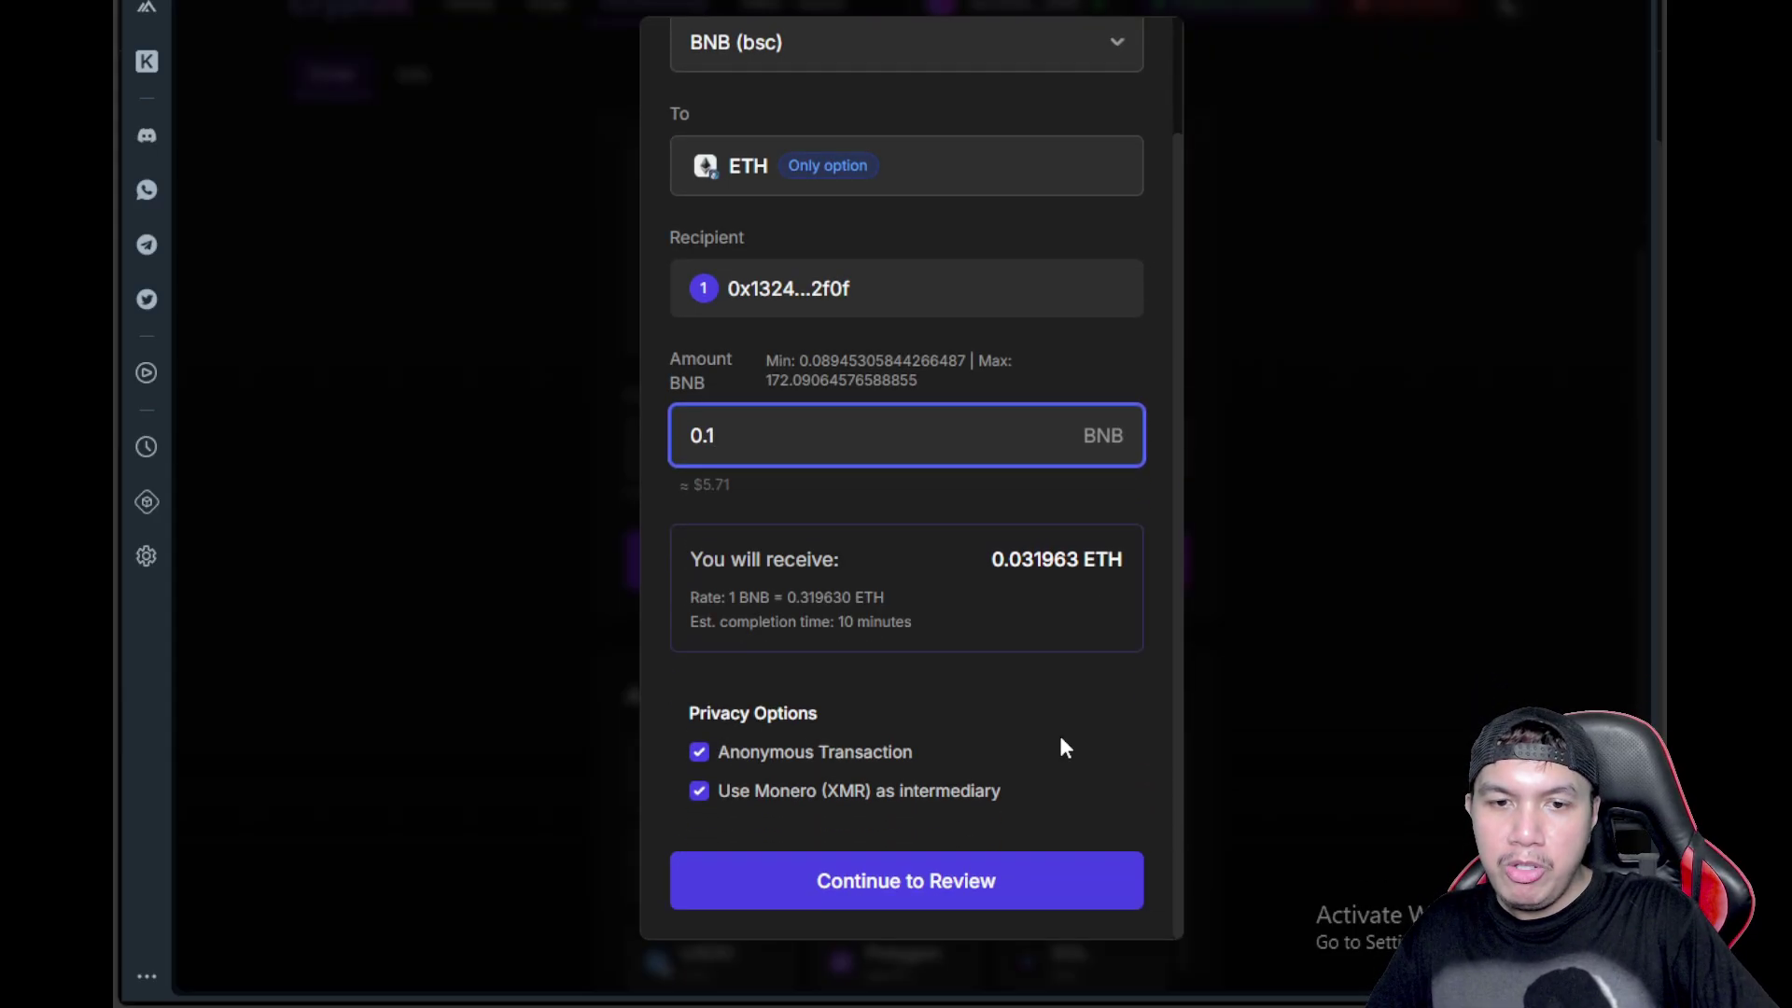
pyautogui.click(937, 877)
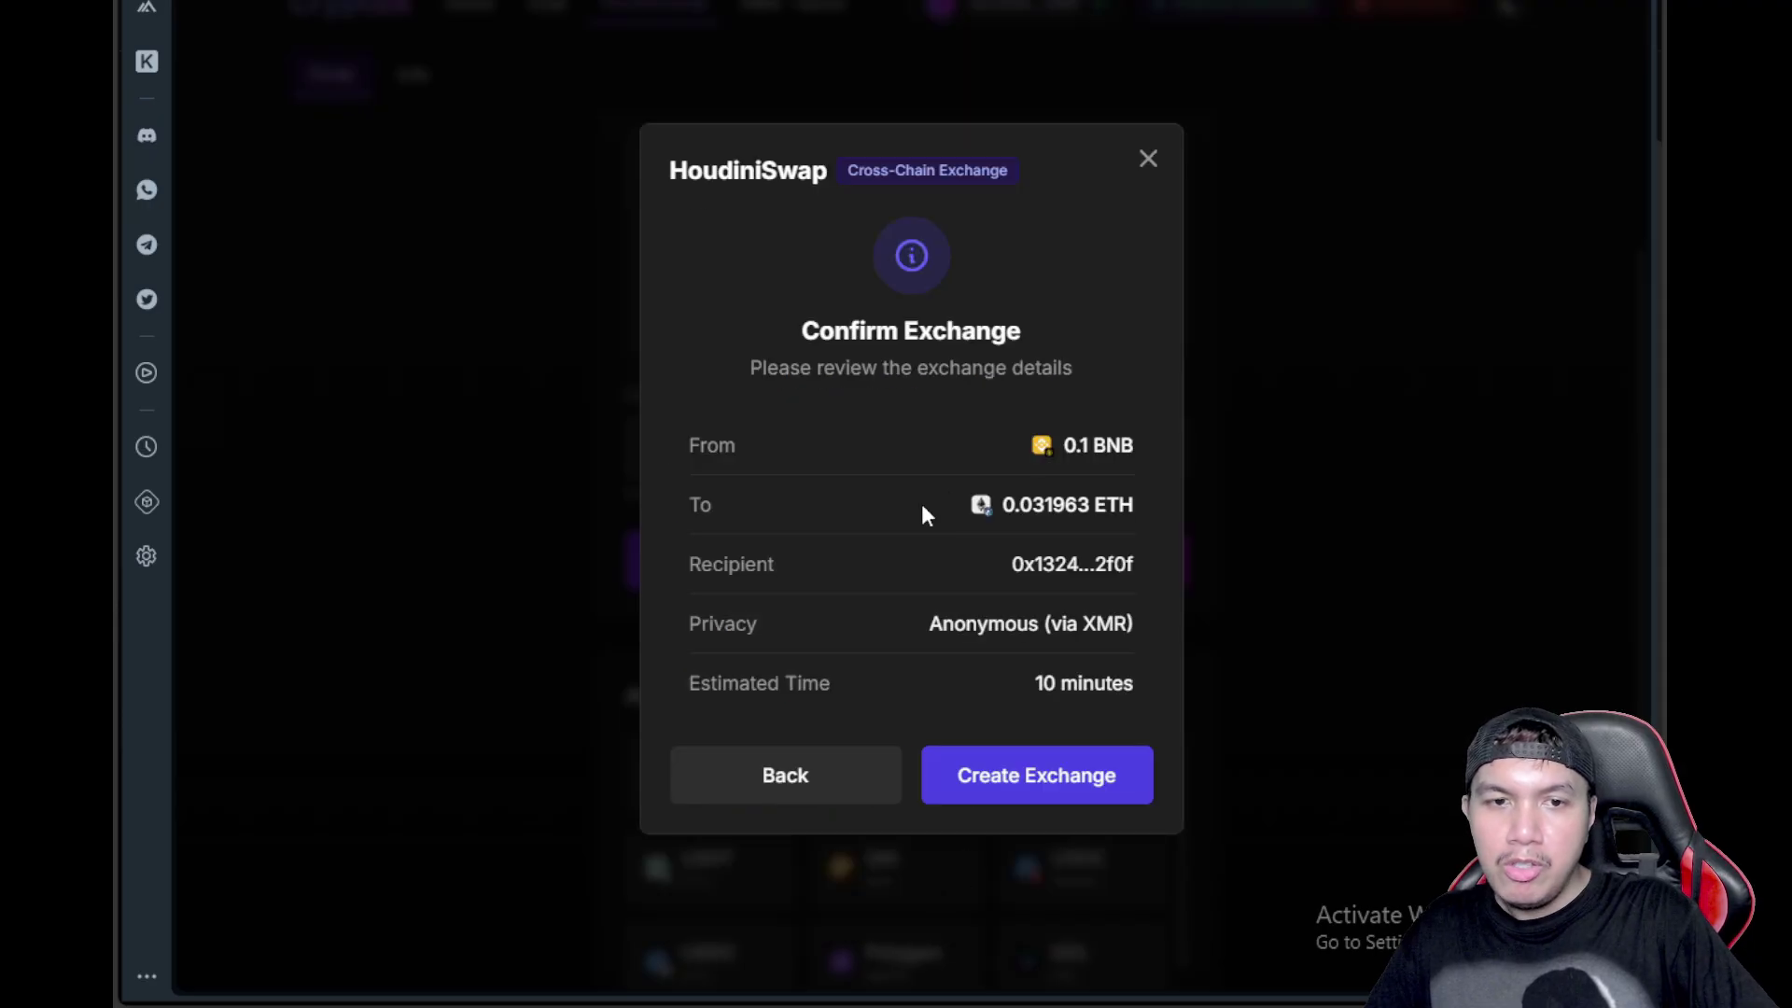
# Create the exchange to get the 0.1 BNB deposit address and QR code
pyautogui.click(1075, 754)
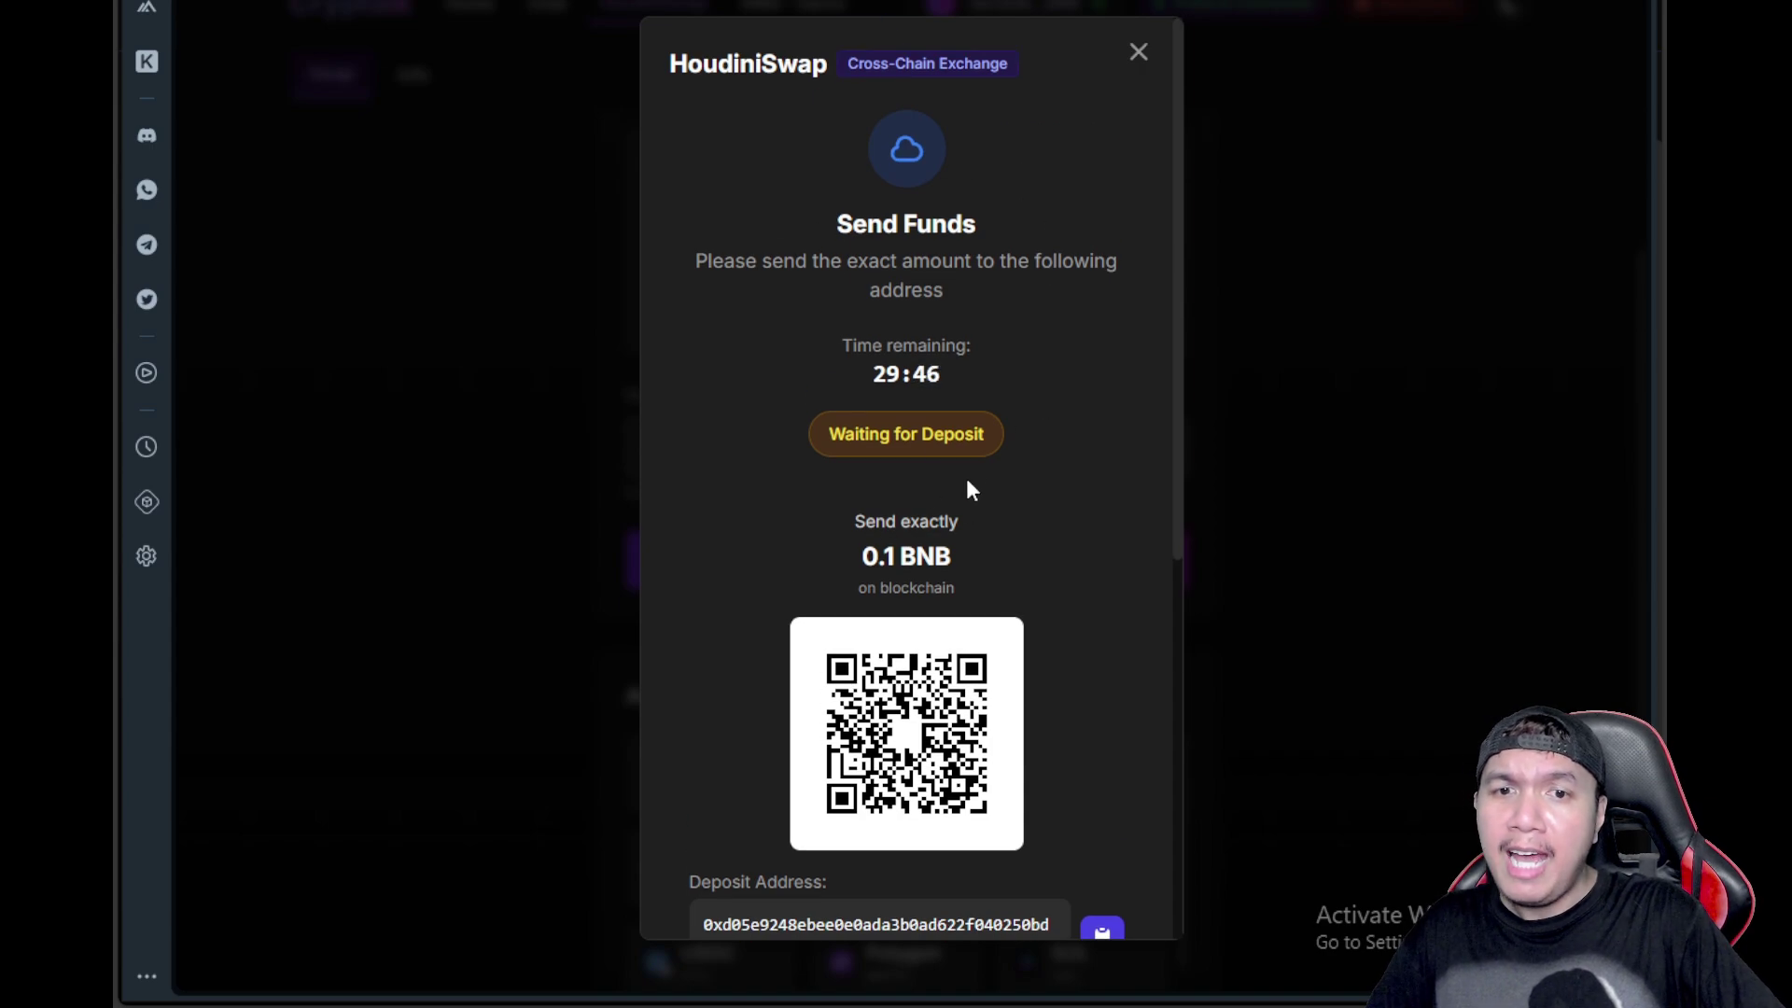
pyautogui.scroll(-2, 970, 466)
pyautogui.scroll(-1, 907, 357)
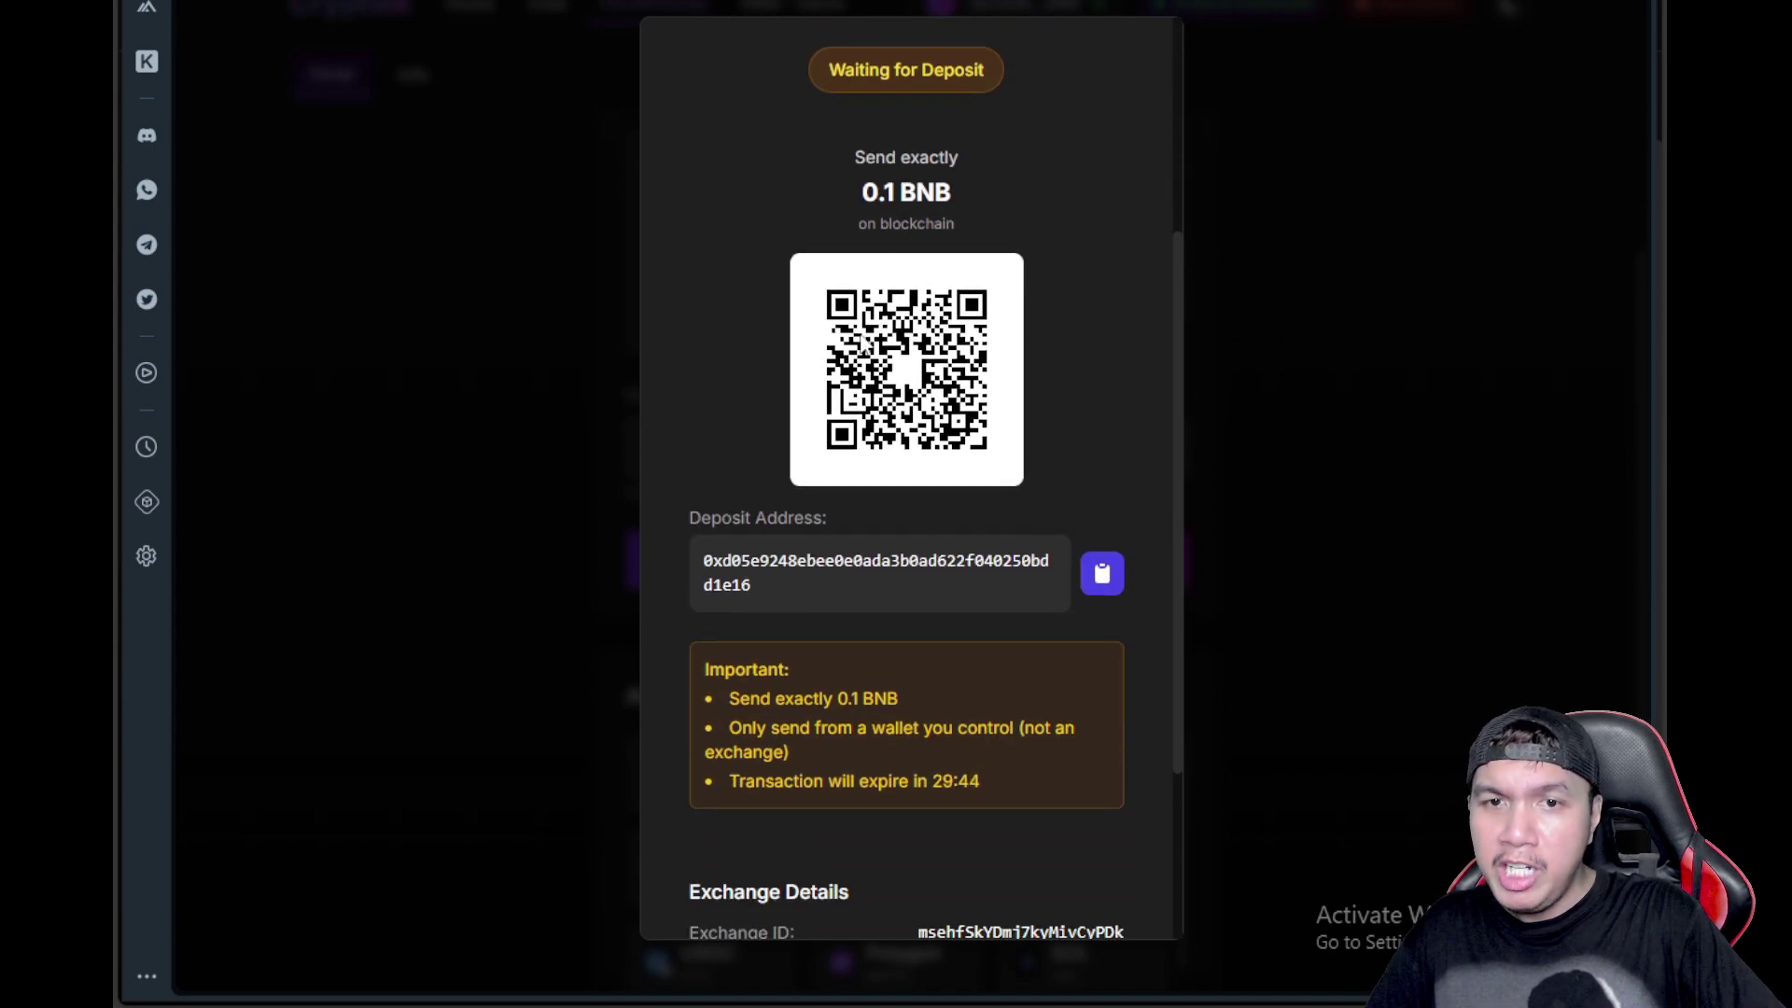
pyautogui.scroll(-2, 962, 588)
pyautogui.scroll(3, 959, 588)
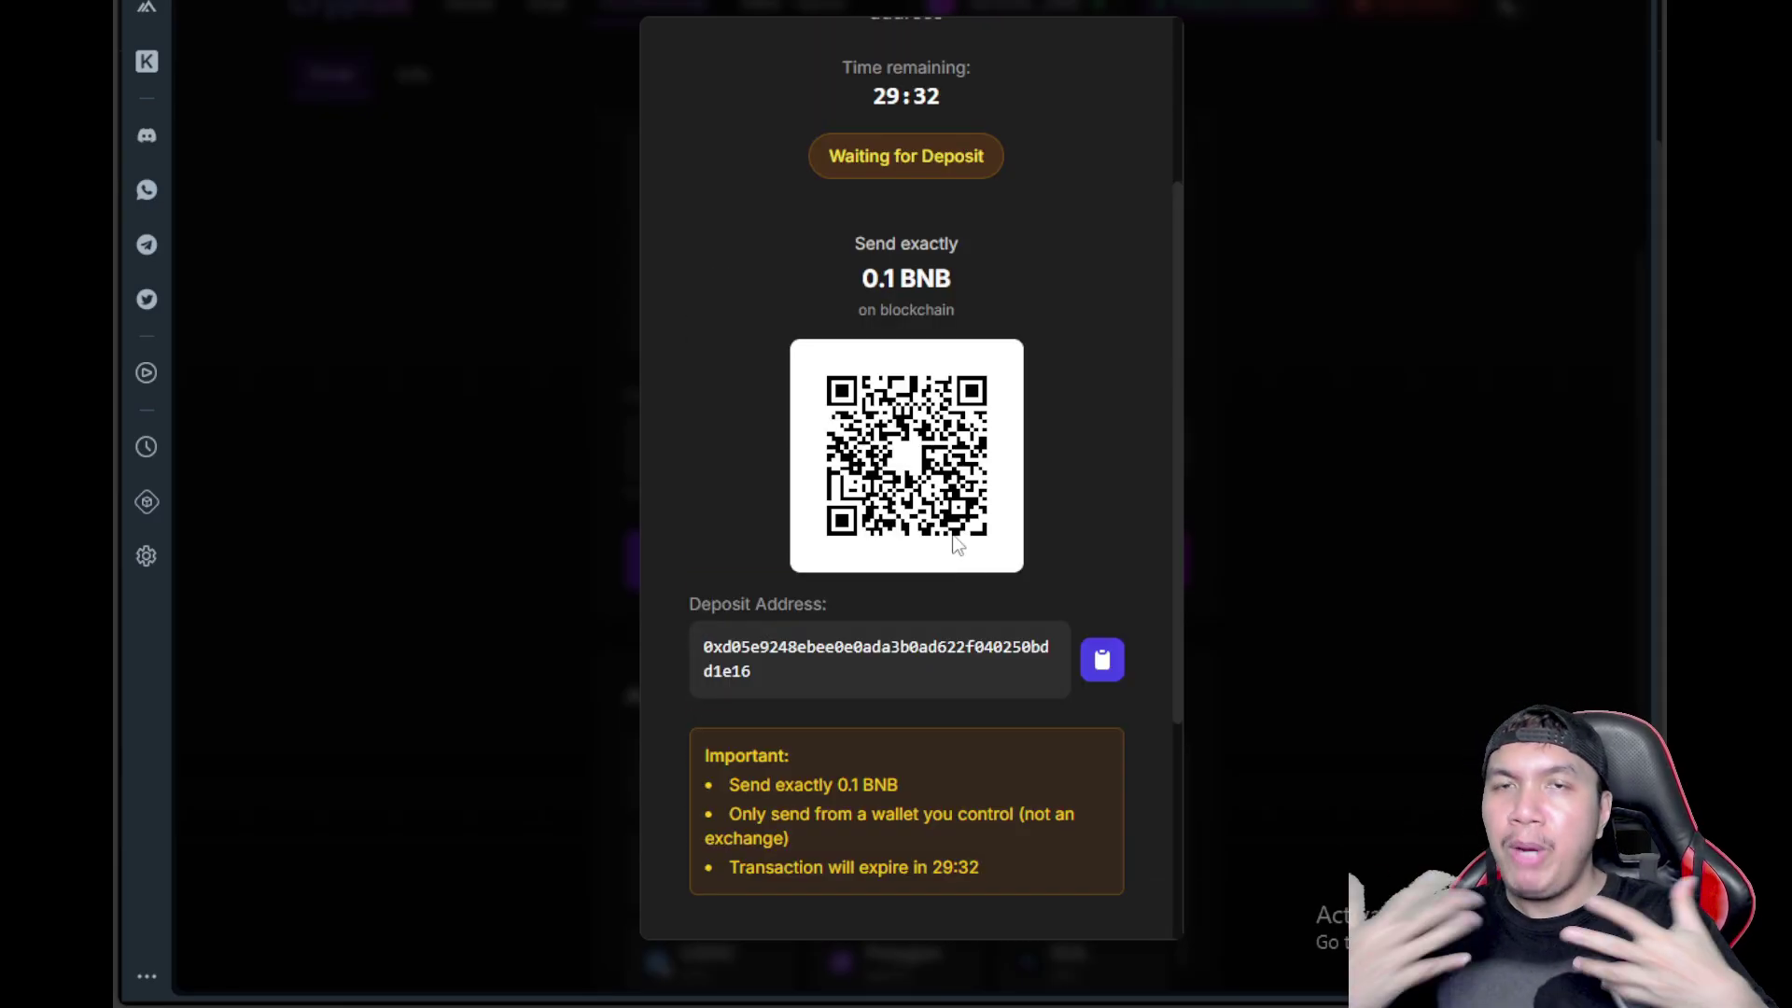
pyautogui.scroll(3, 955, 545)
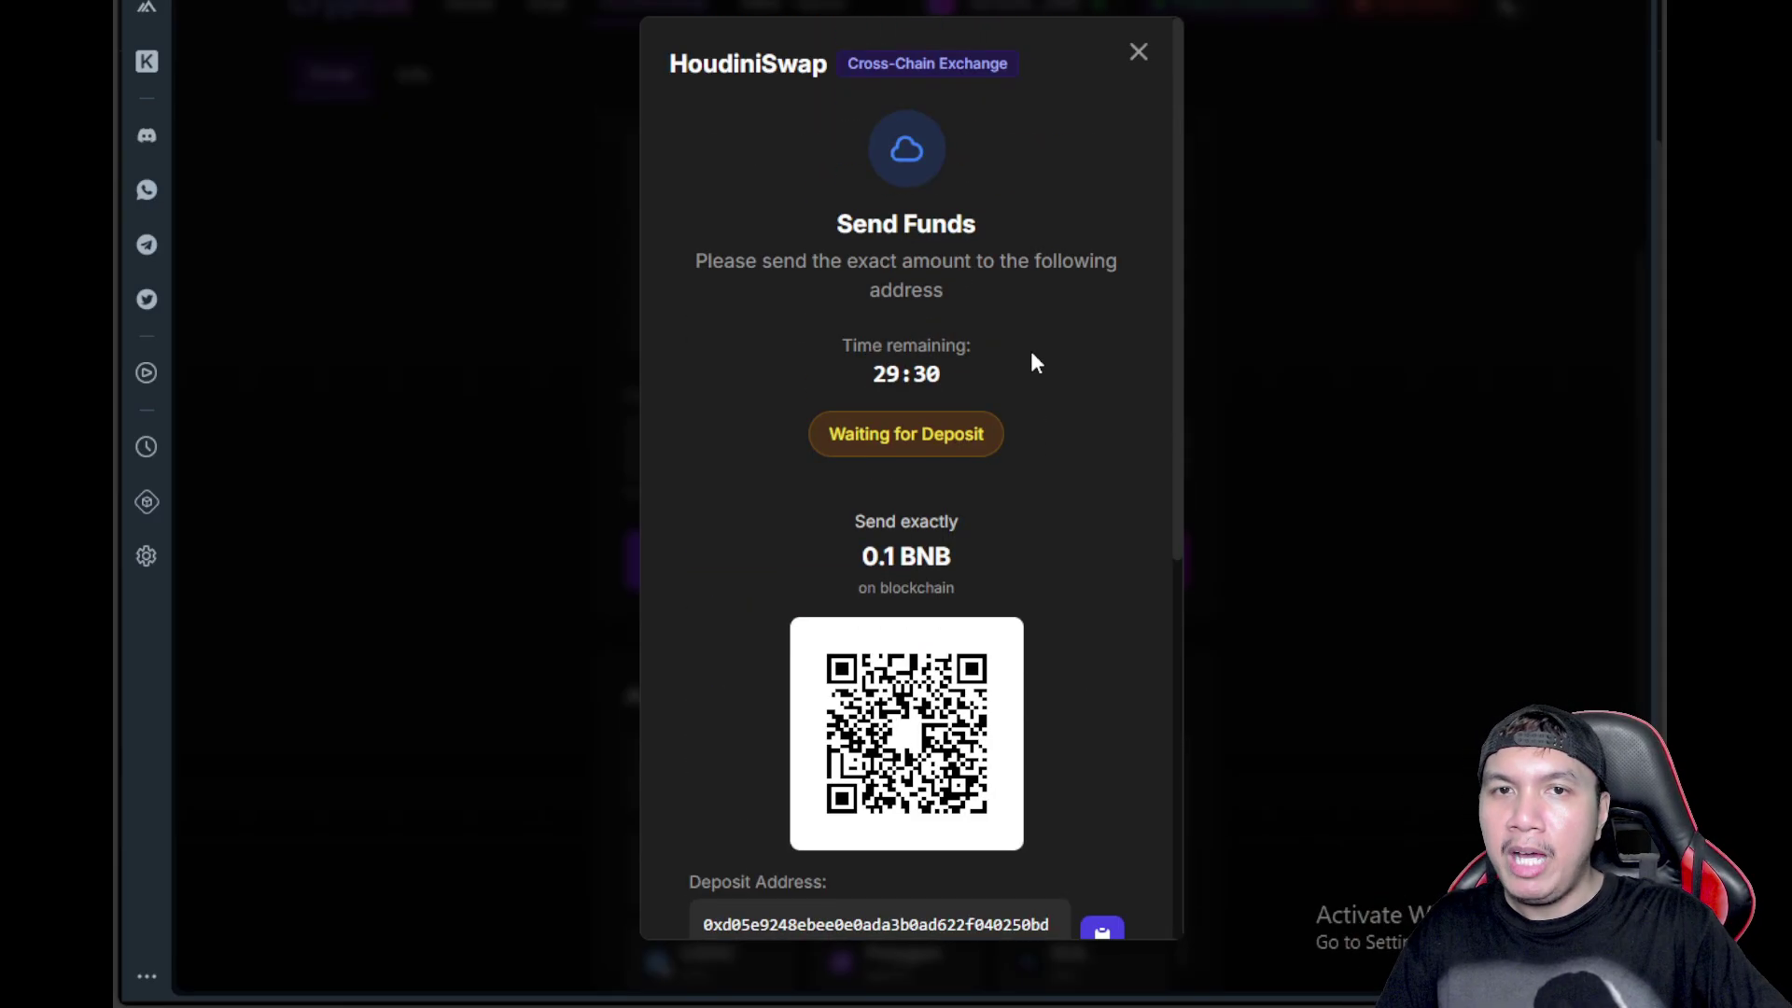
pyautogui.scroll(-5, 1111, 210)
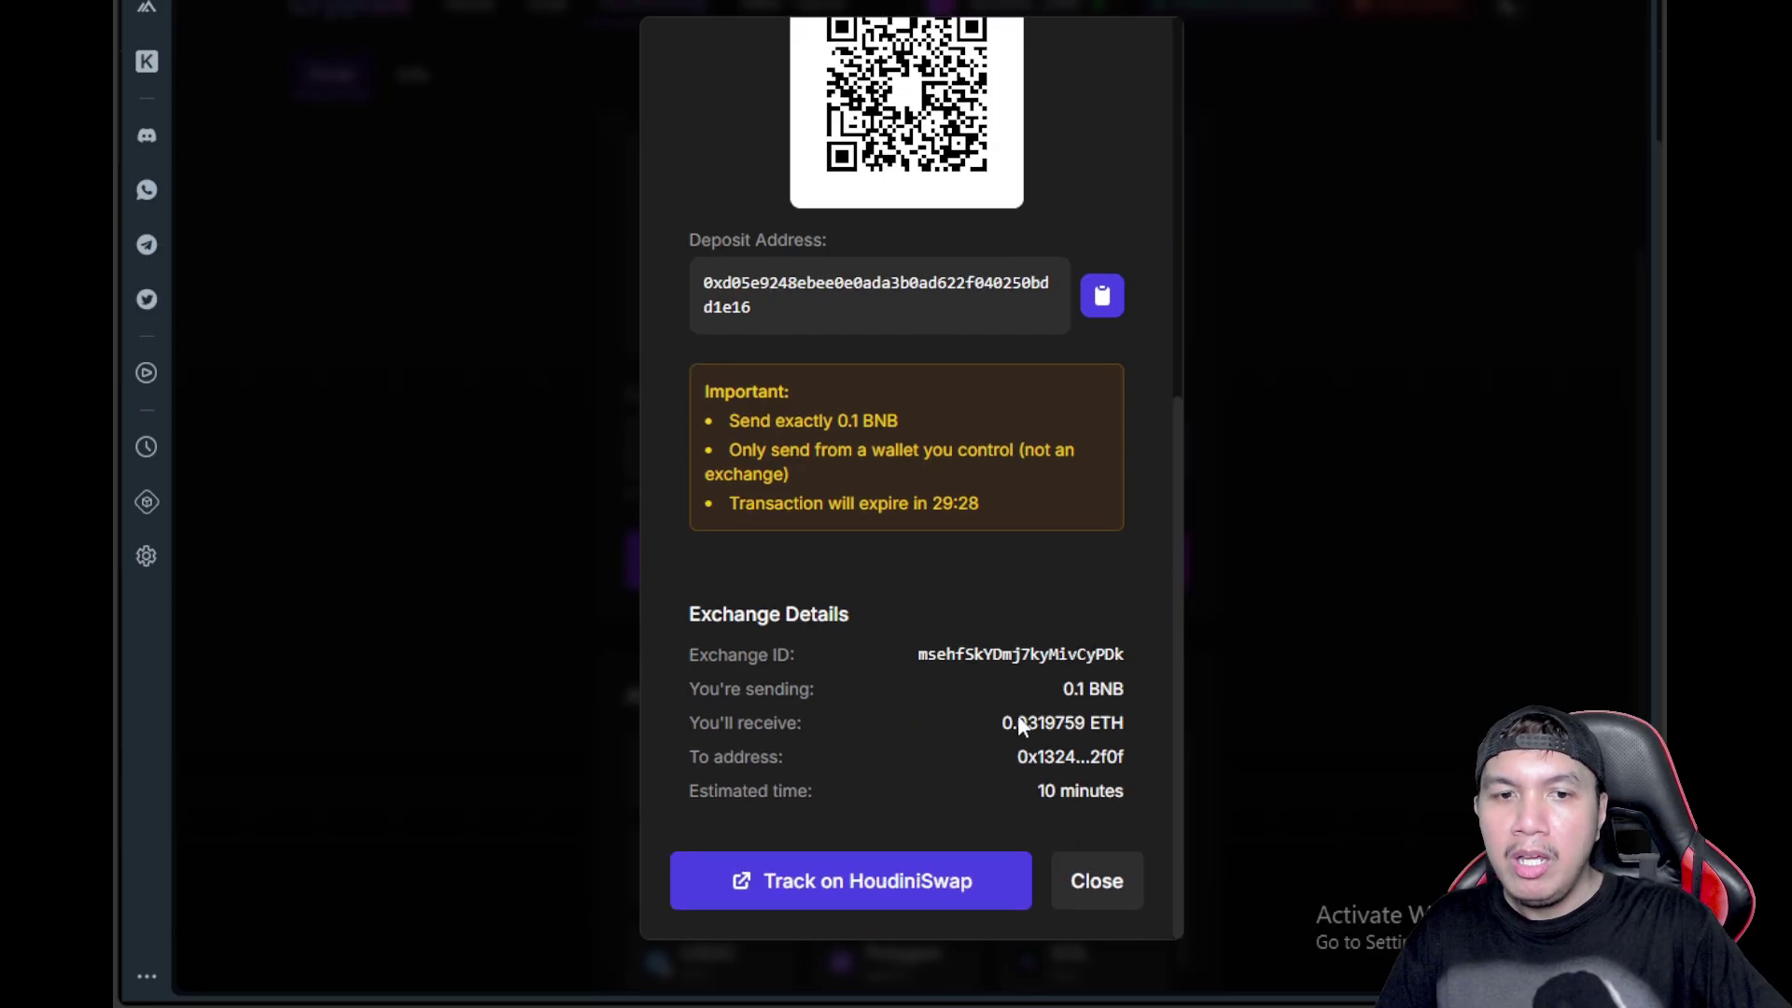